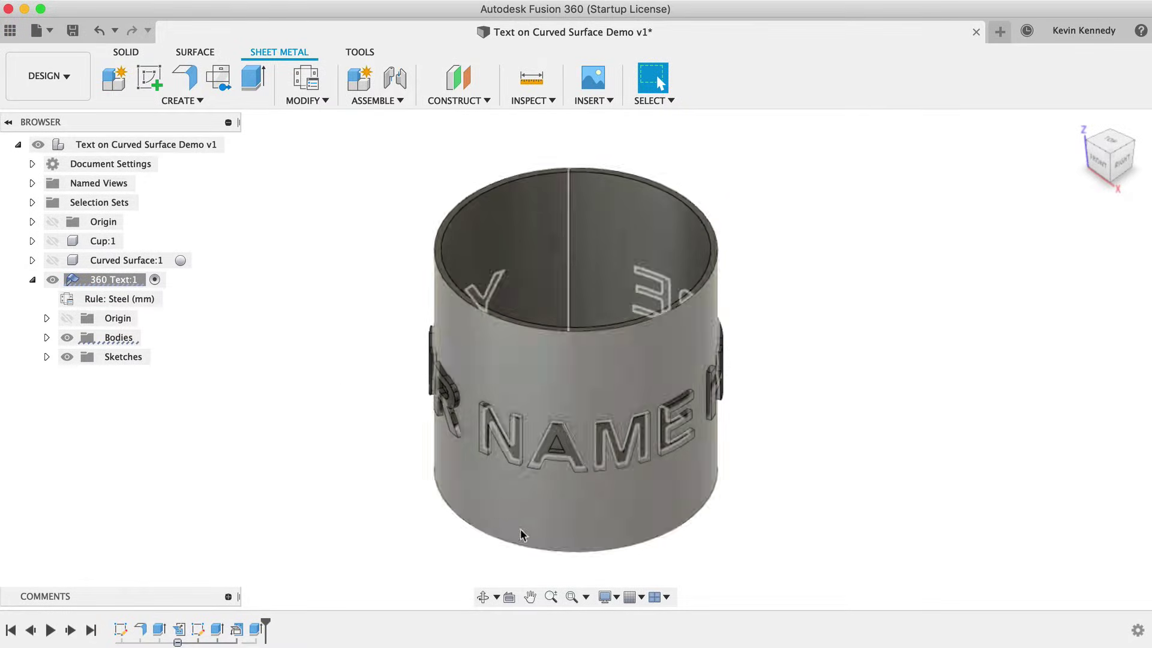
Orbit the text cylinder and KEVIN cup examples, then free-orbit the curved surface to lie flat.
click(482, 597)
drag(533, 516, 367, 380)
drag(543, 362, 386, 346)
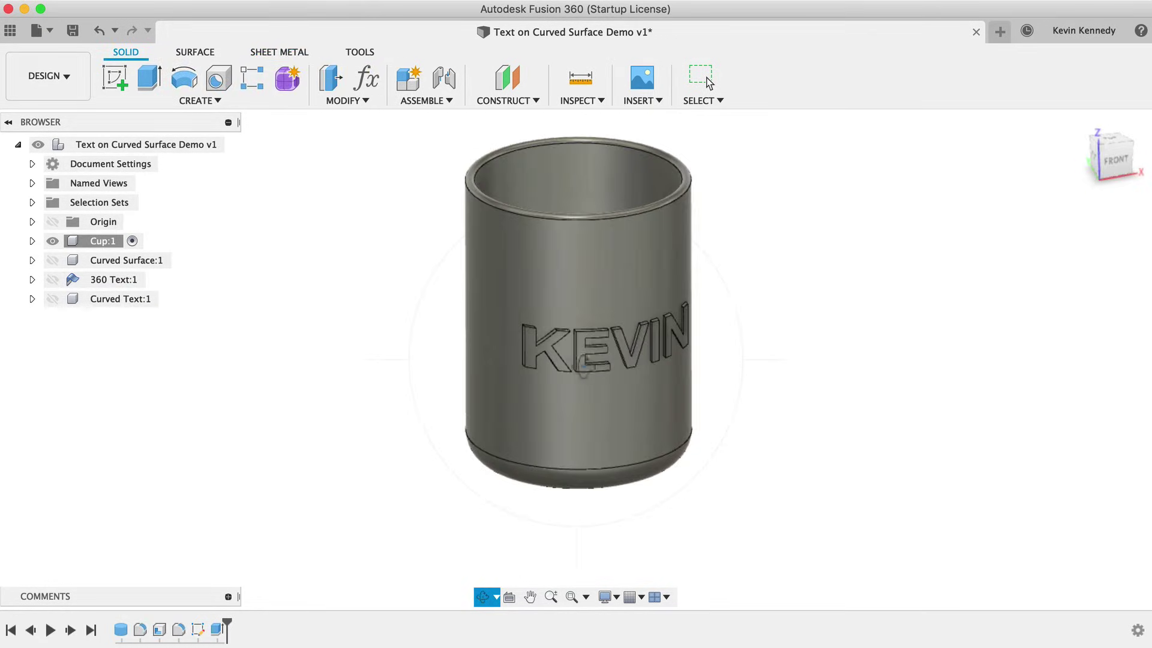
drag(615, 370, 591, 330)
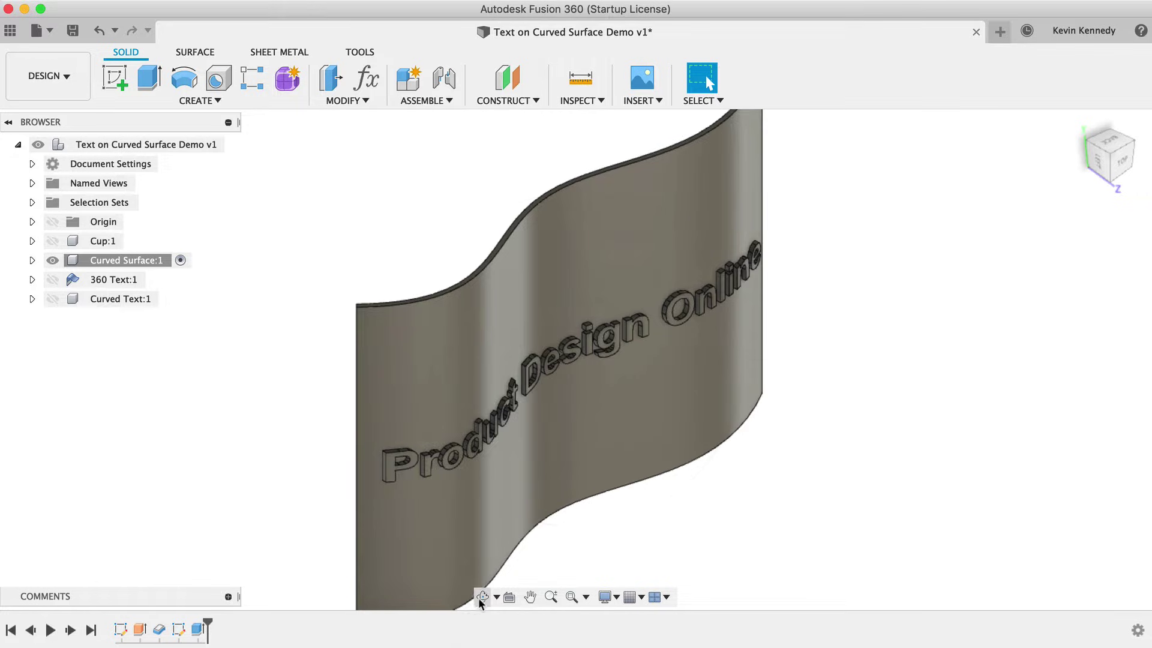
click(480, 597)
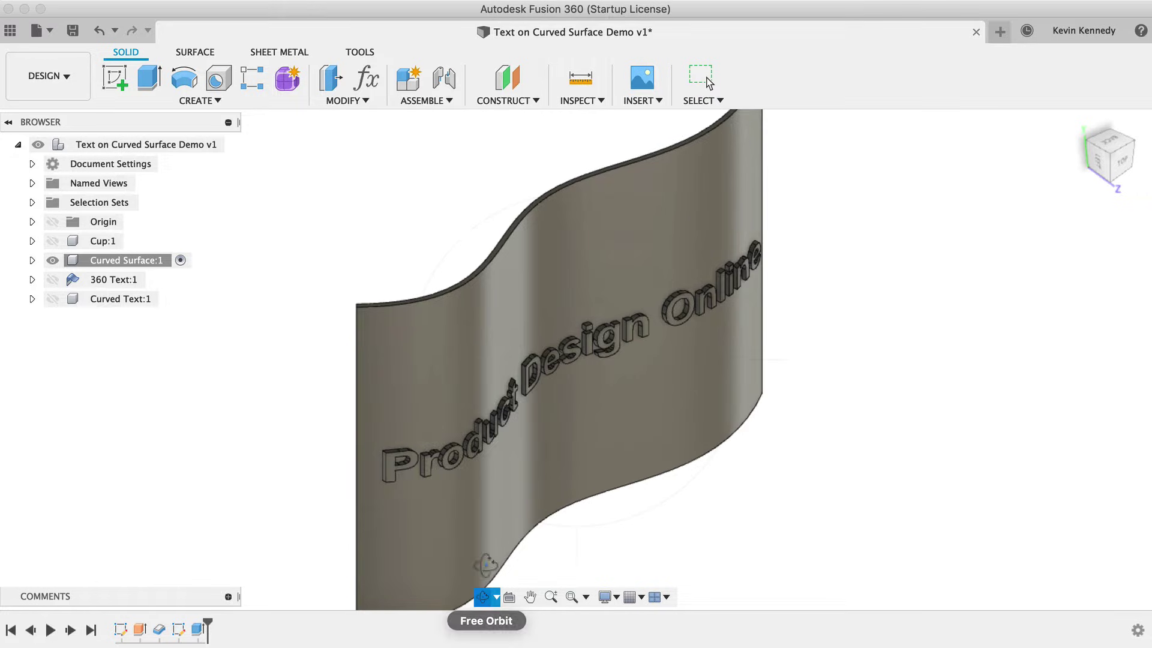
drag(430, 511, 188, 535)
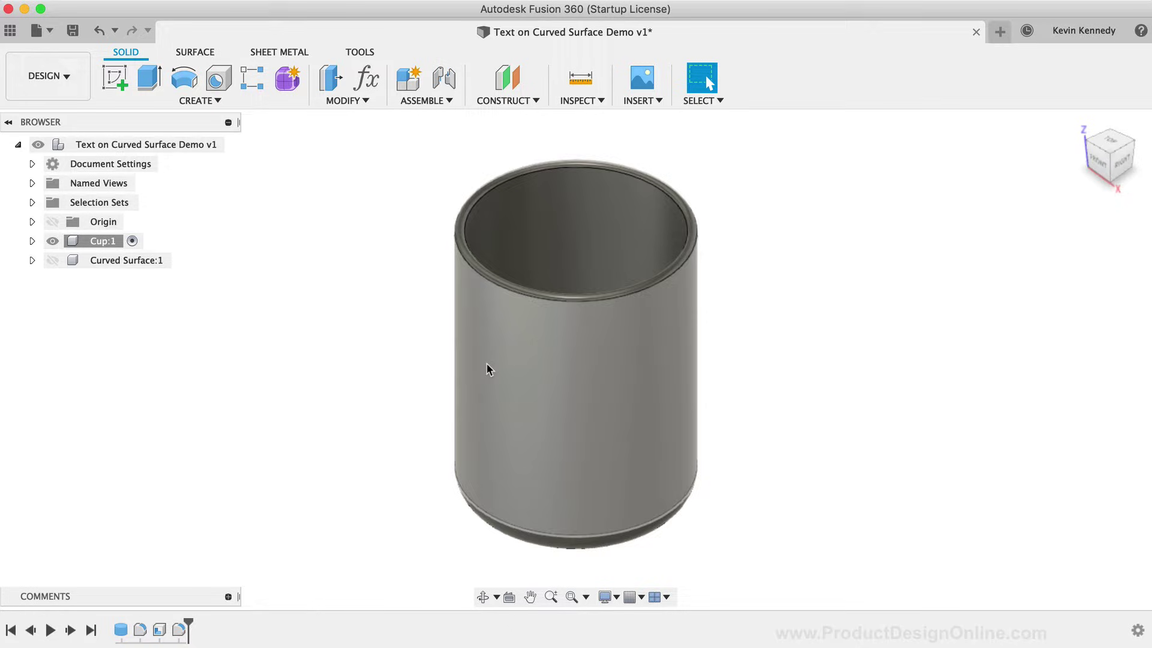
Start a new sketch on the Cup component's XZ origin plane.
click(32, 242)
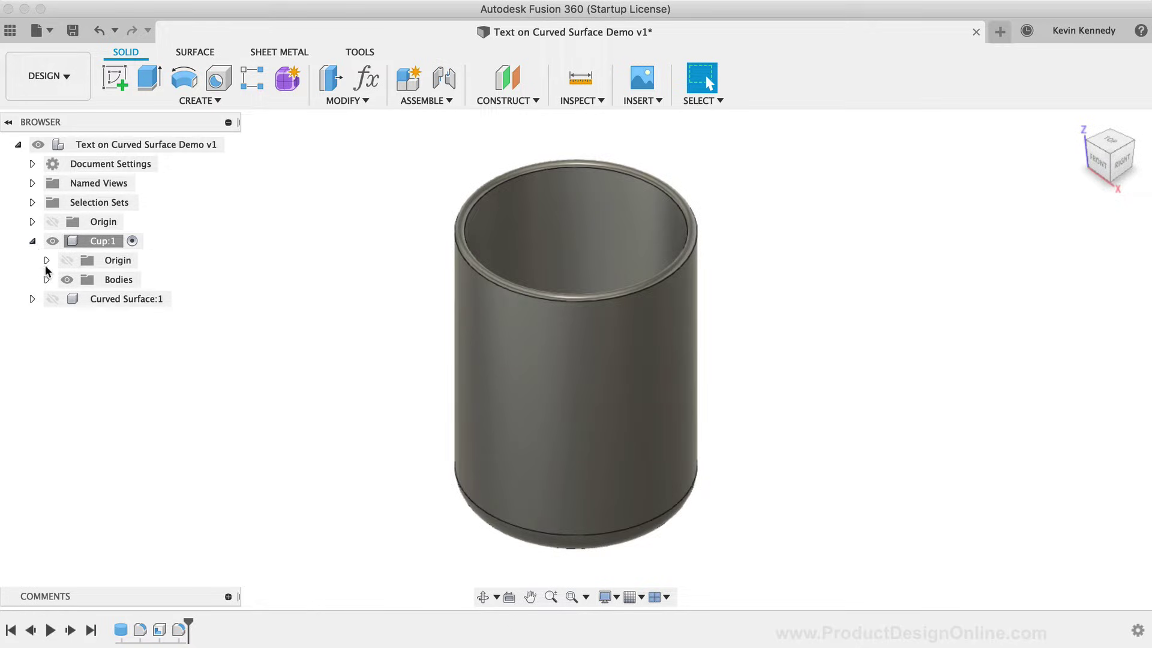
click(47, 260)
right_click(105, 377)
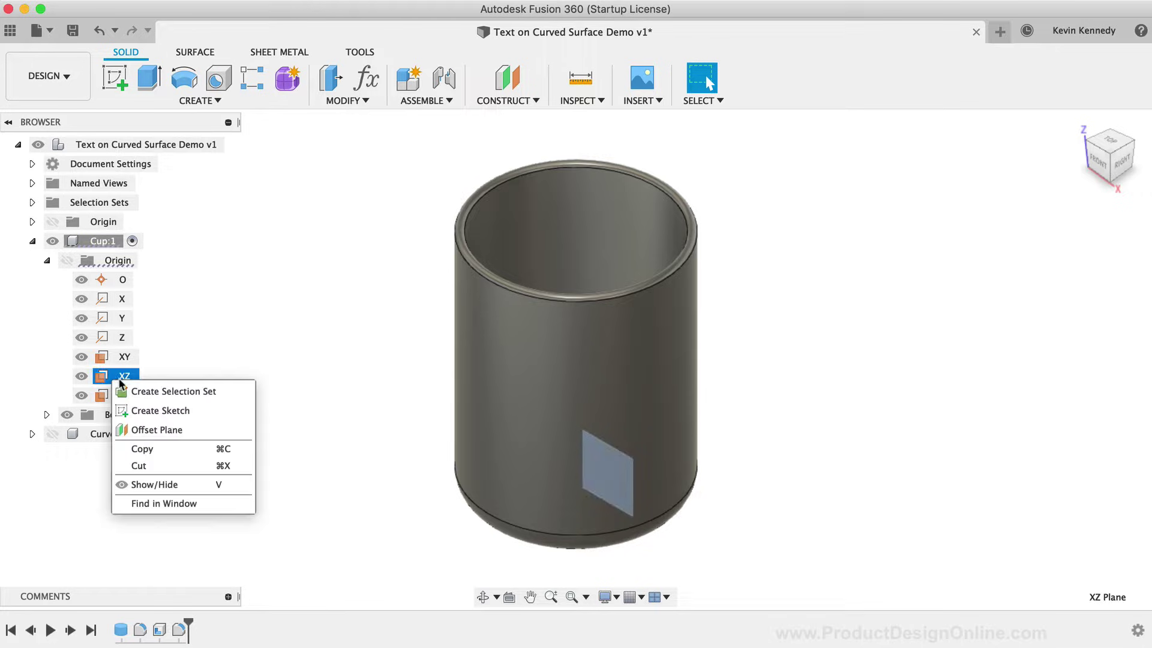
click(150, 409)
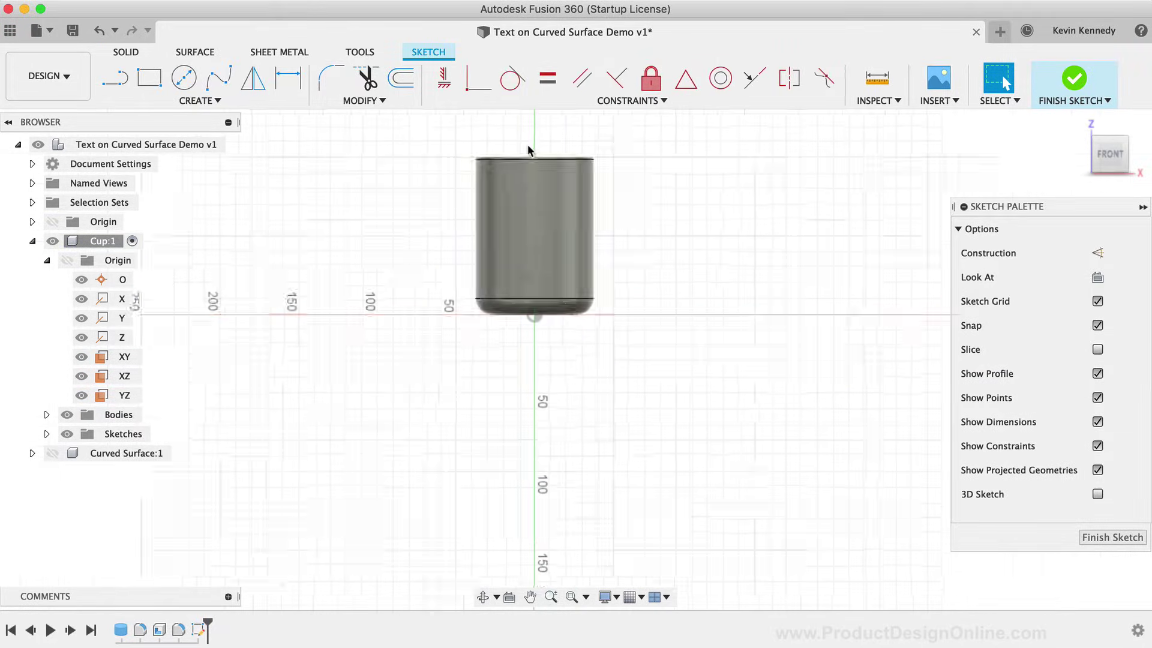
scroll(527, 144, up, 5)
scroll(527, 150, down, 2)
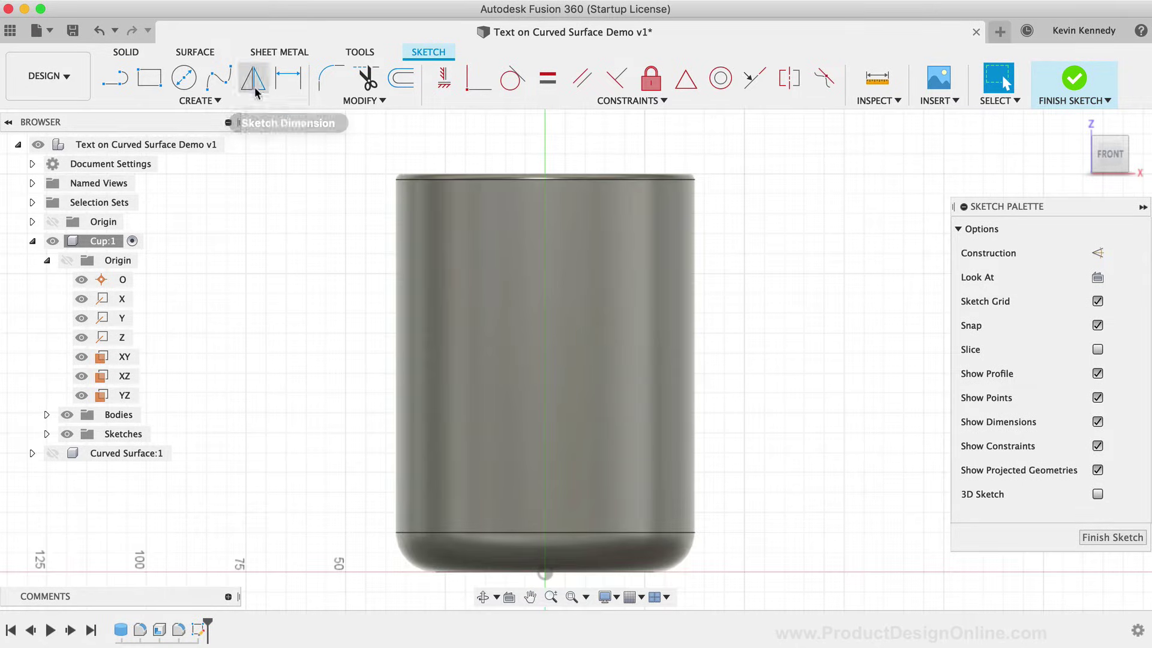
Place sketch text 'KEVIN' on the cup front, 10 mm high, rotated 180 degrees.
click(199, 100)
click(180, 288)
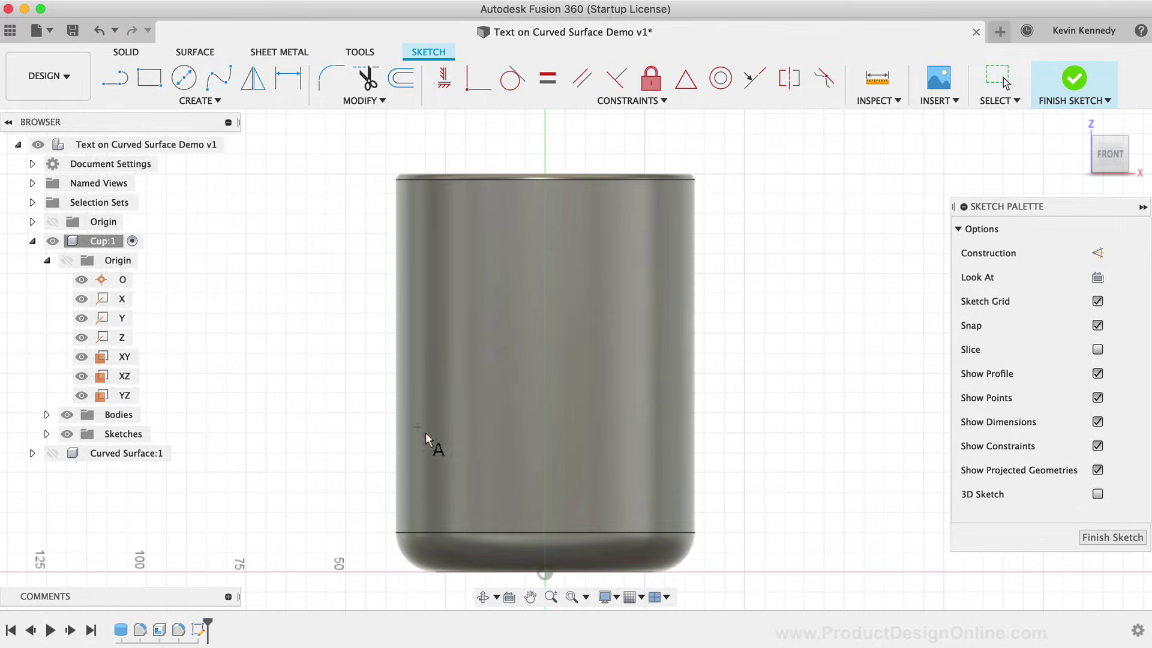
click(439, 387)
text(KEVIN)
drag(440, 472, 439, 305)
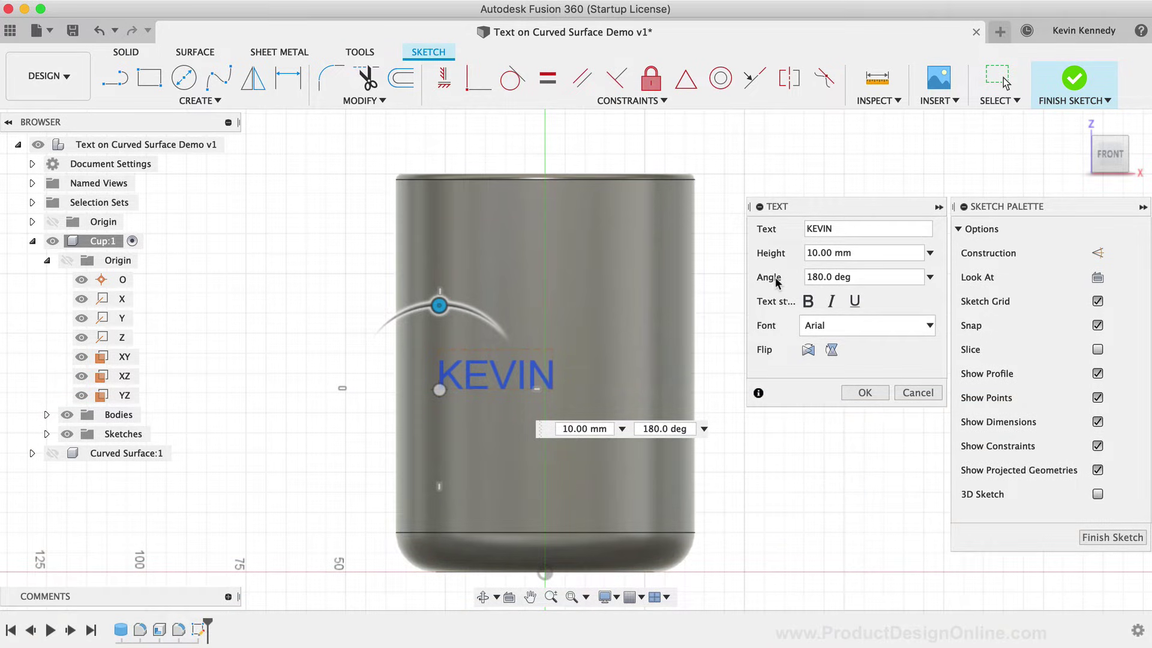
Make the KEVIN text 20 mm high and bold, centre it on the cup, and commit it.
click(806, 253)
text(2)
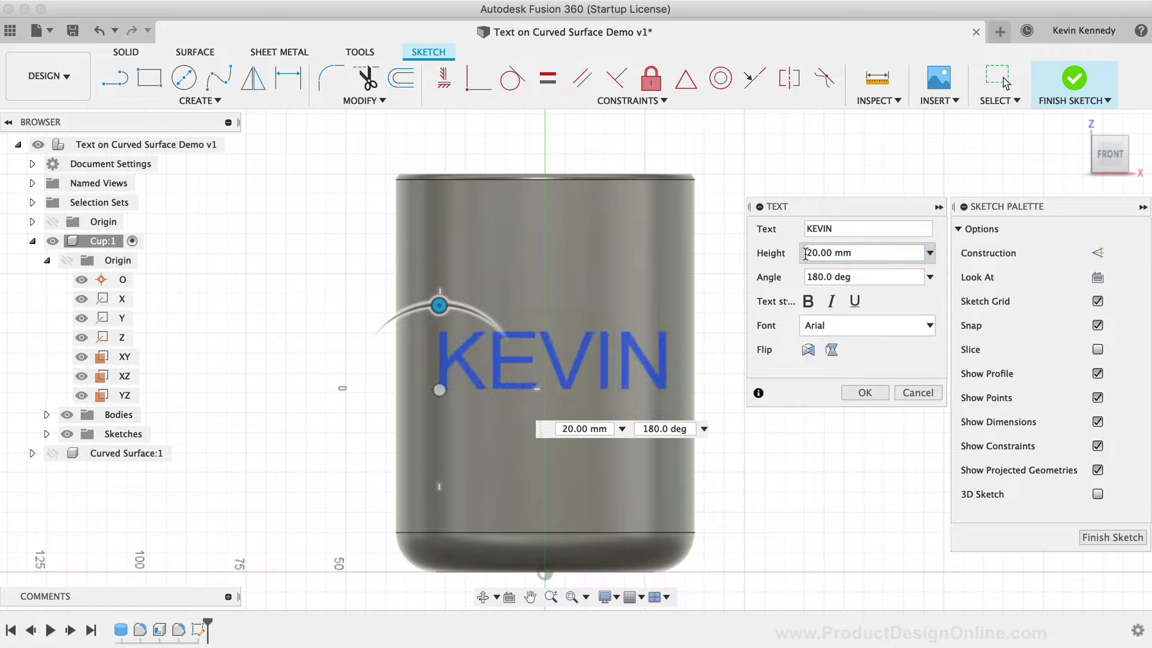
mouse_move(434, 384)
mouse_down()
mouse_move(424, 378)
mouse_move(431, 393)
mouse_up()
click(810, 304)
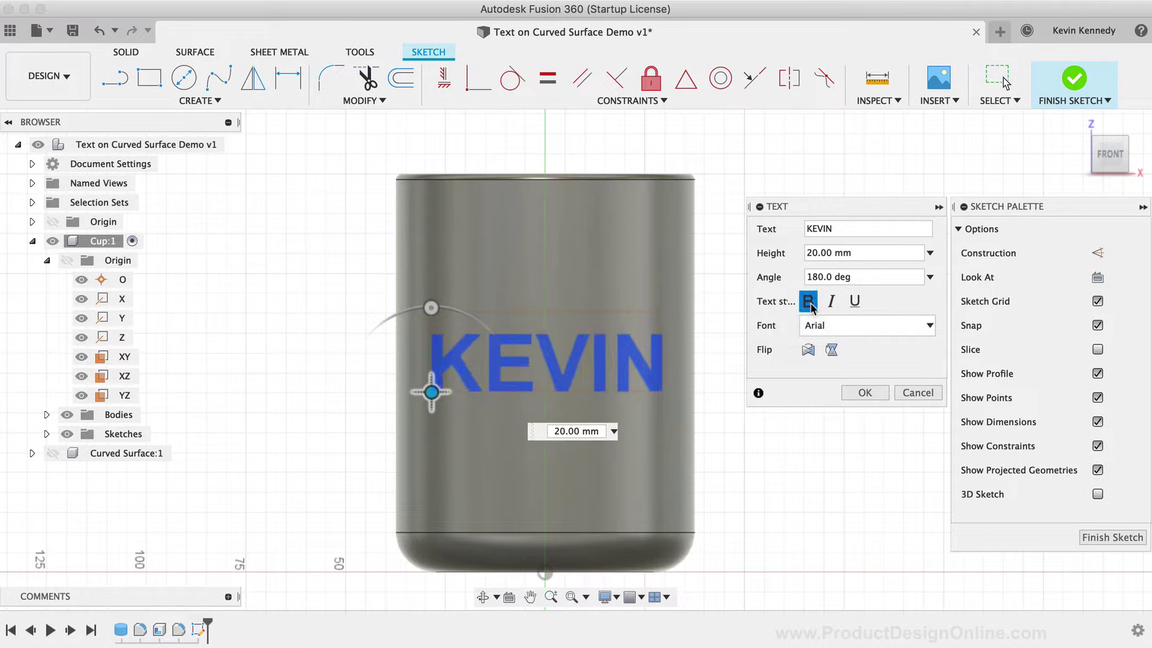
click(862, 394)
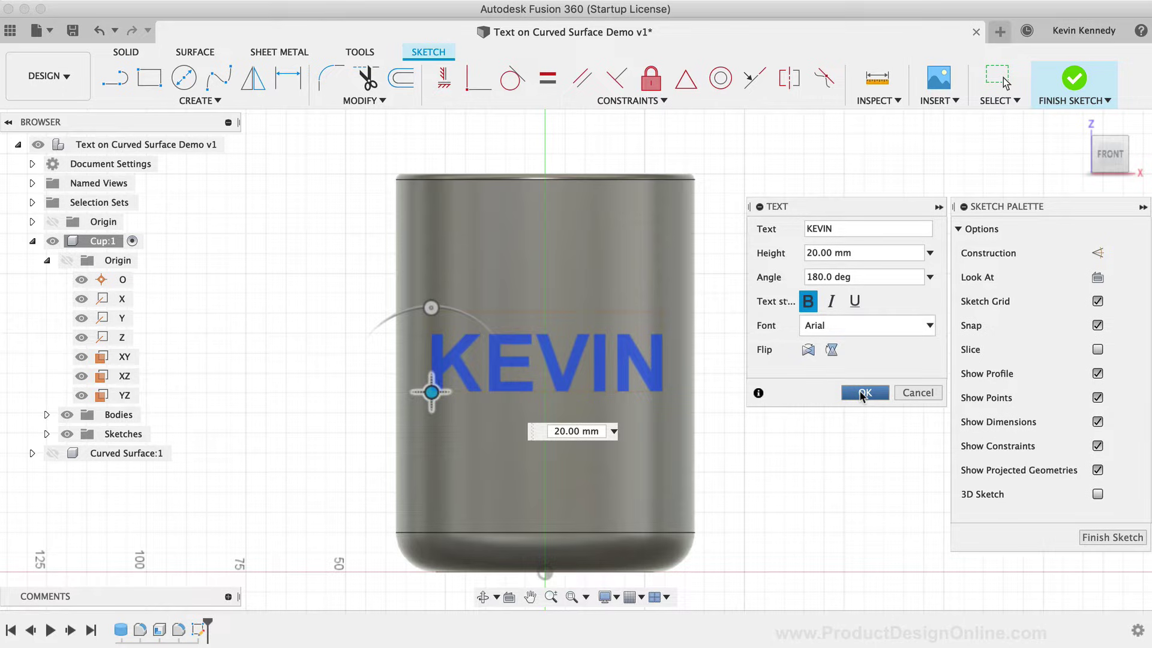
click(864, 393)
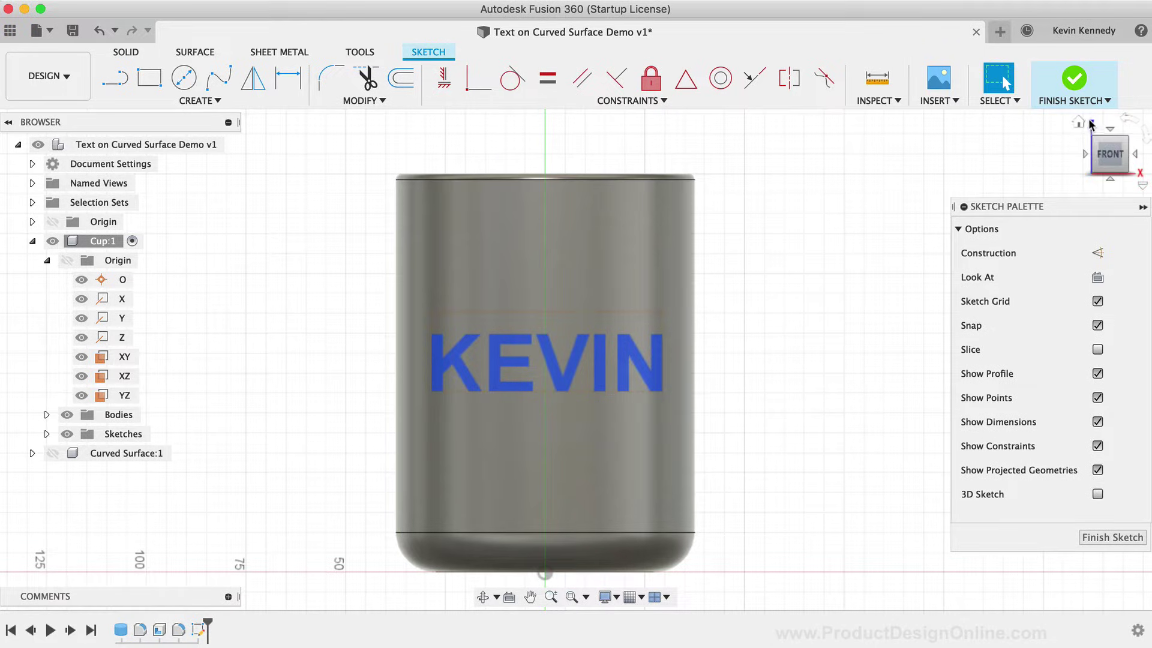
Extrude the KEVIN text profile -50 mm as a New Body.
click(1079, 124)
drag(1104, 157, 1096, 180)
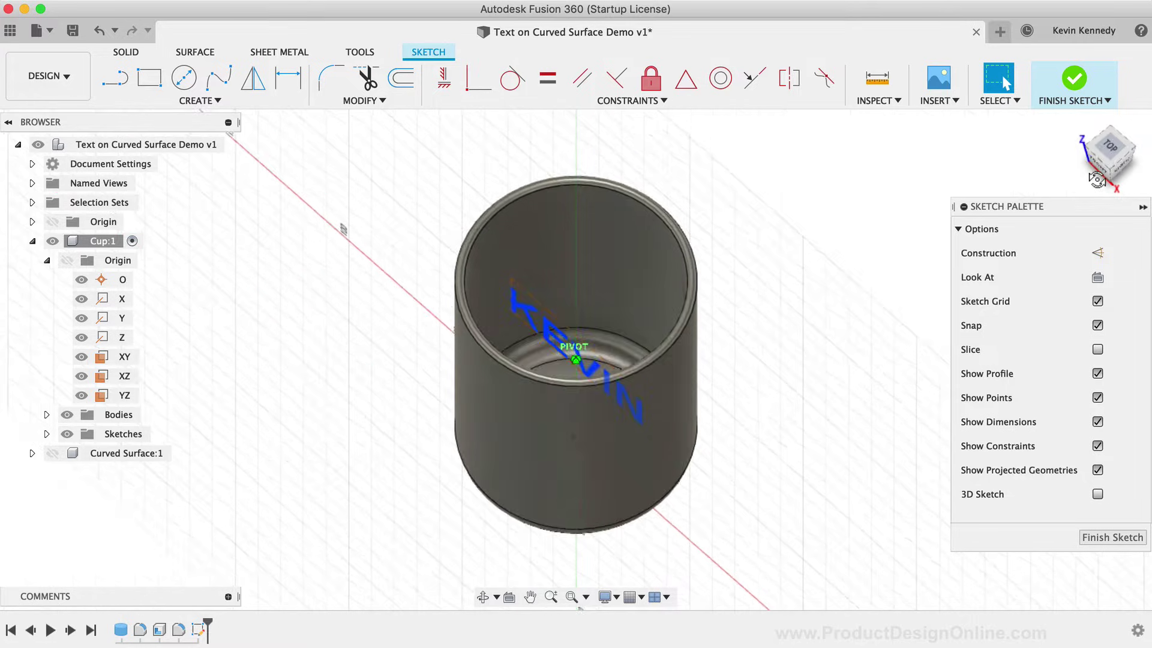
shift+middle_drag(1096, 180, 1099, 169)
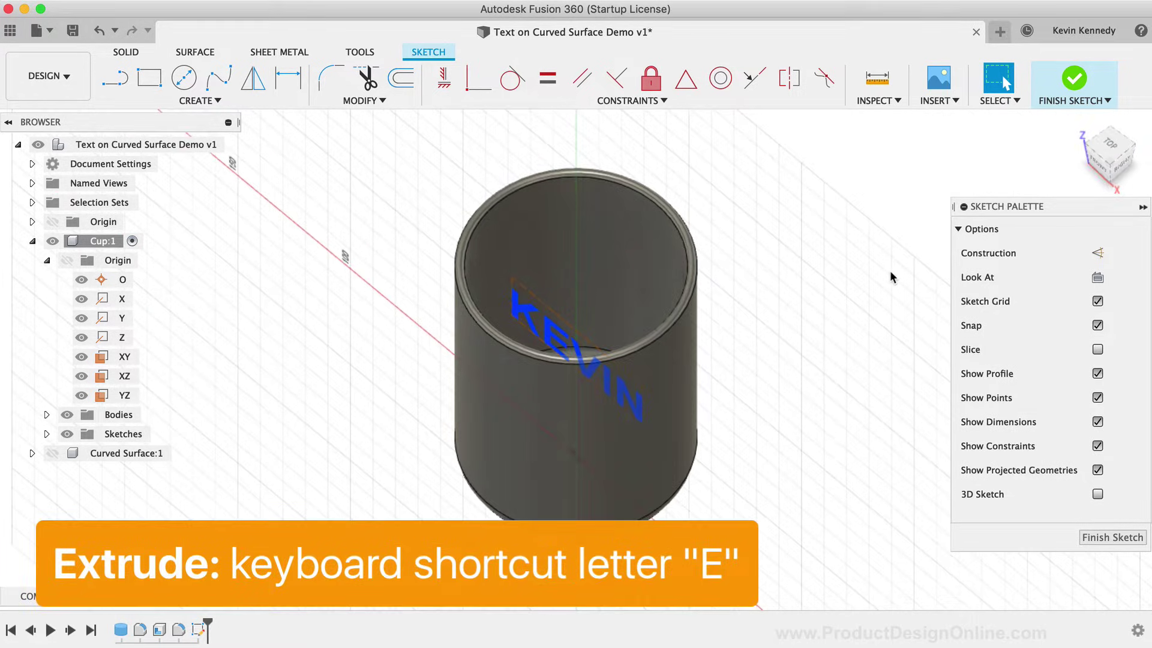
key(e)
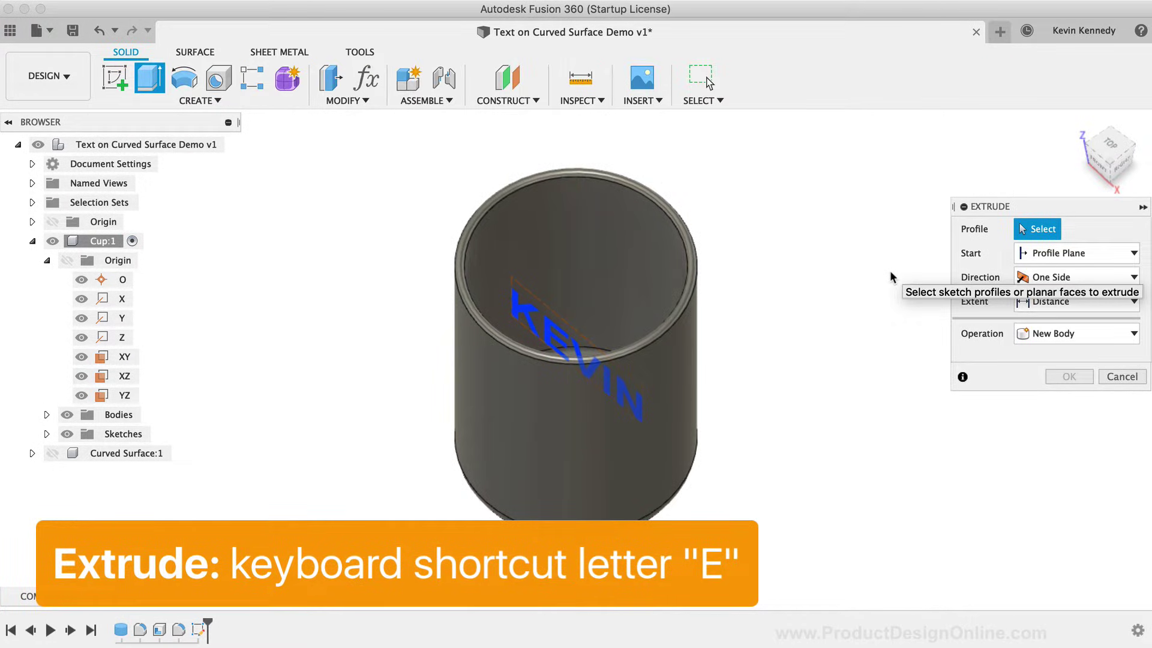
click(557, 330)
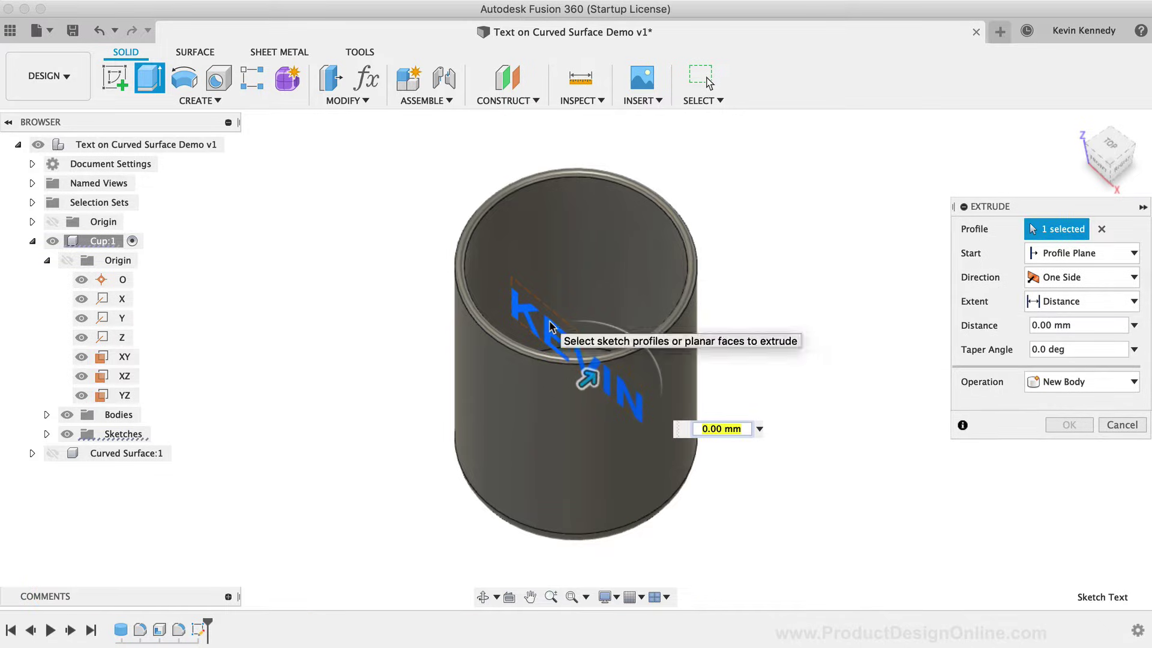
drag(587, 378, 479, 426)
text(-50)
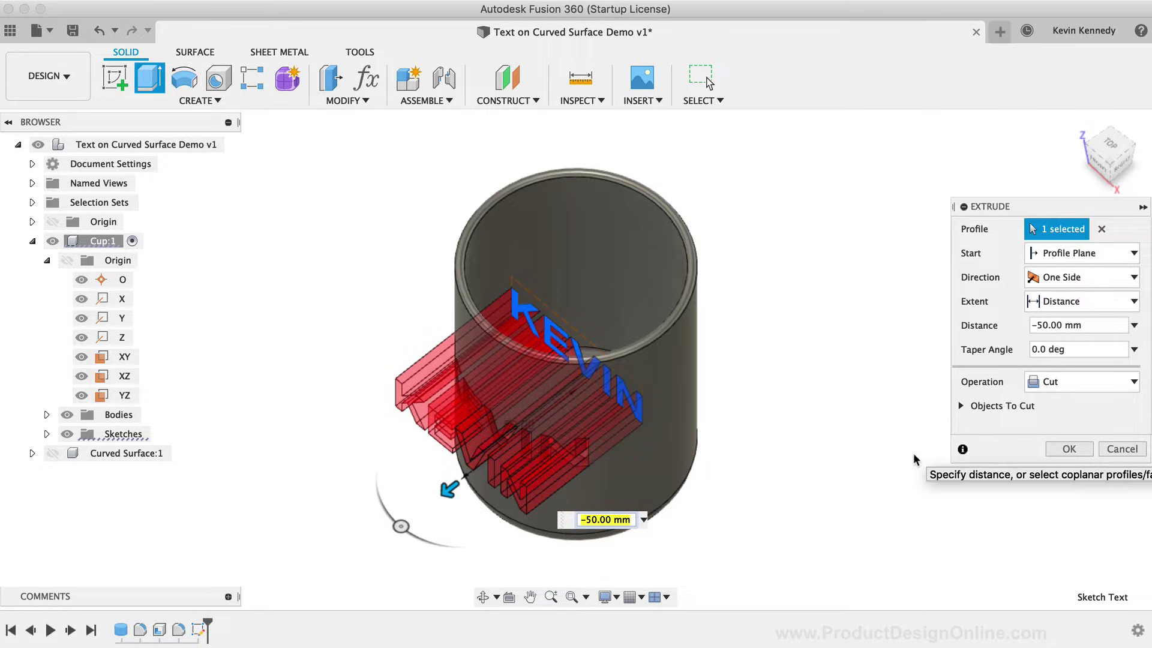
click(1109, 165)
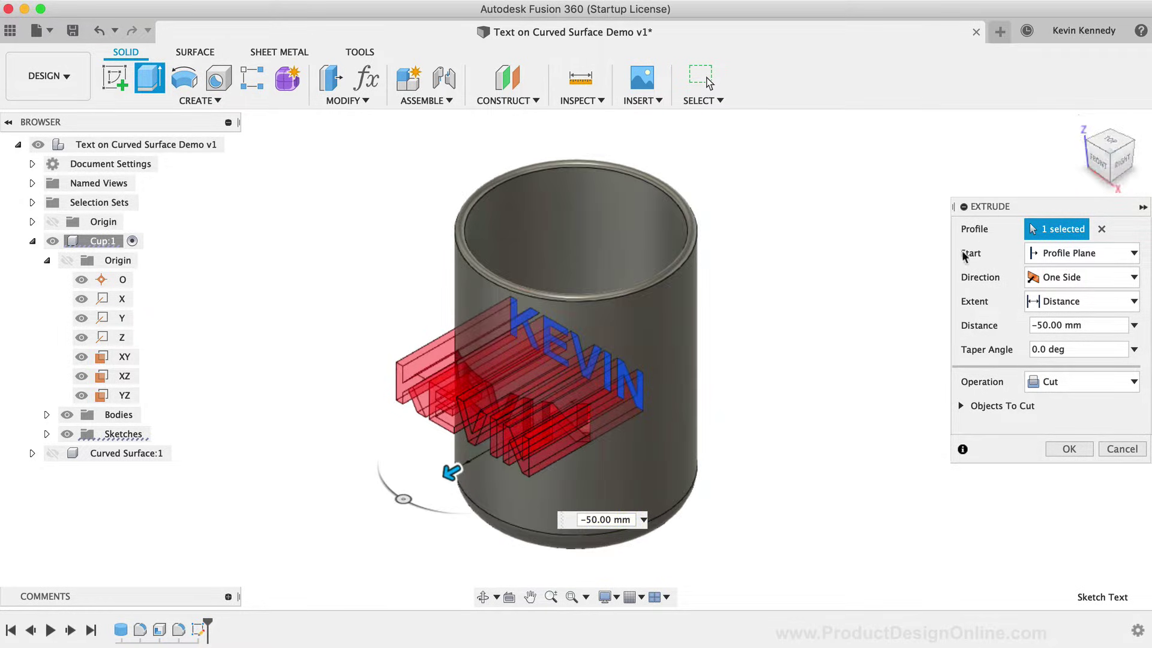
click(1082, 387)
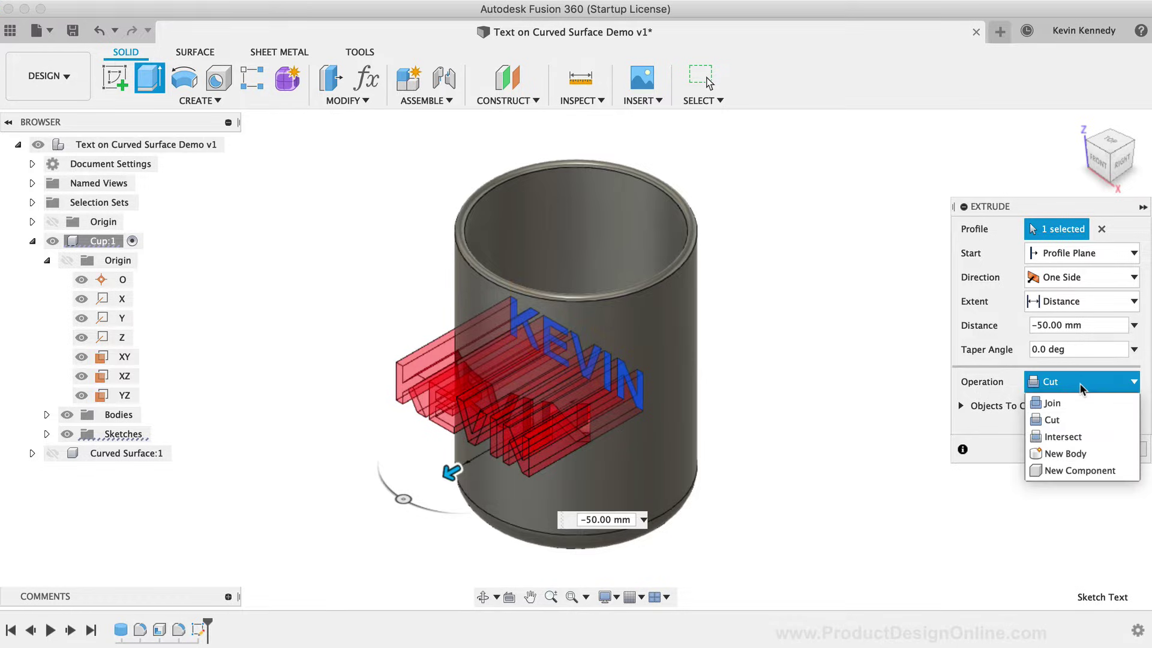
click(1078, 453)
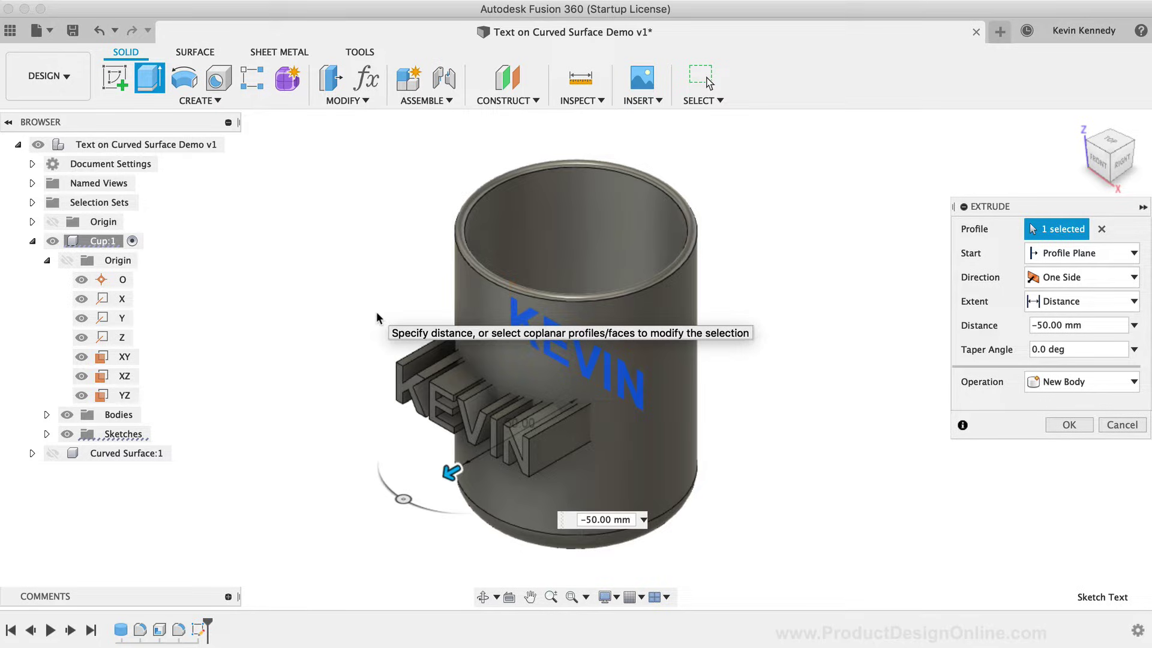
Start the KEVIN extrude From Object on the cup's outer wall with a -2 mm distance.
drag(984, 206, 797, 206)
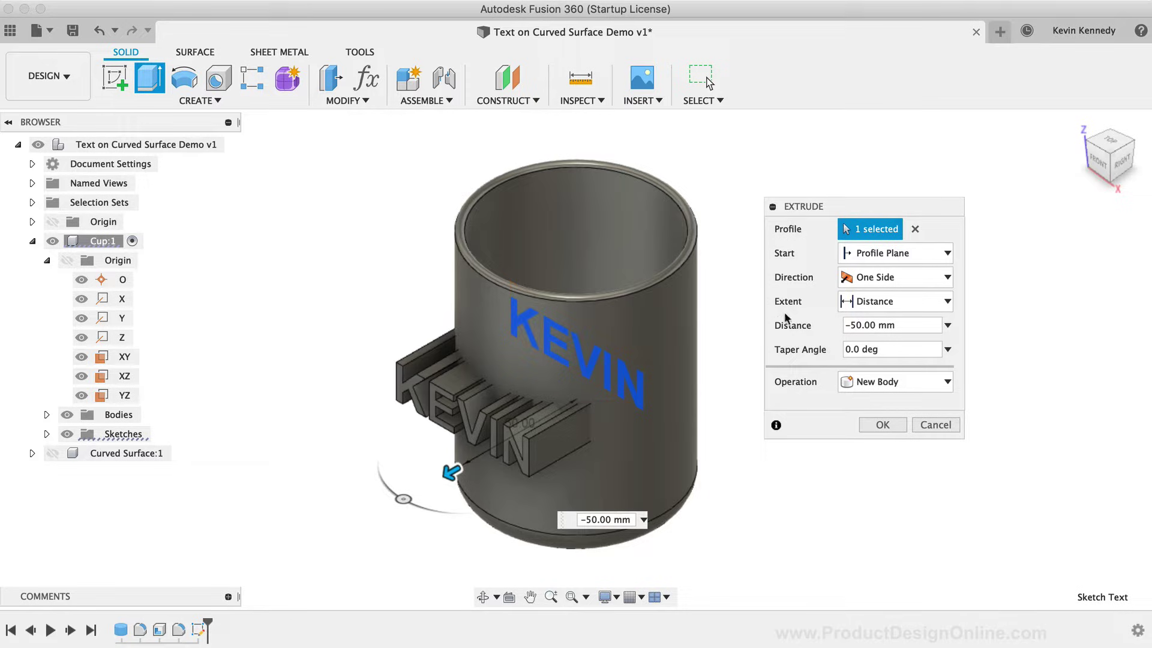
click(880, 325)
text(0)
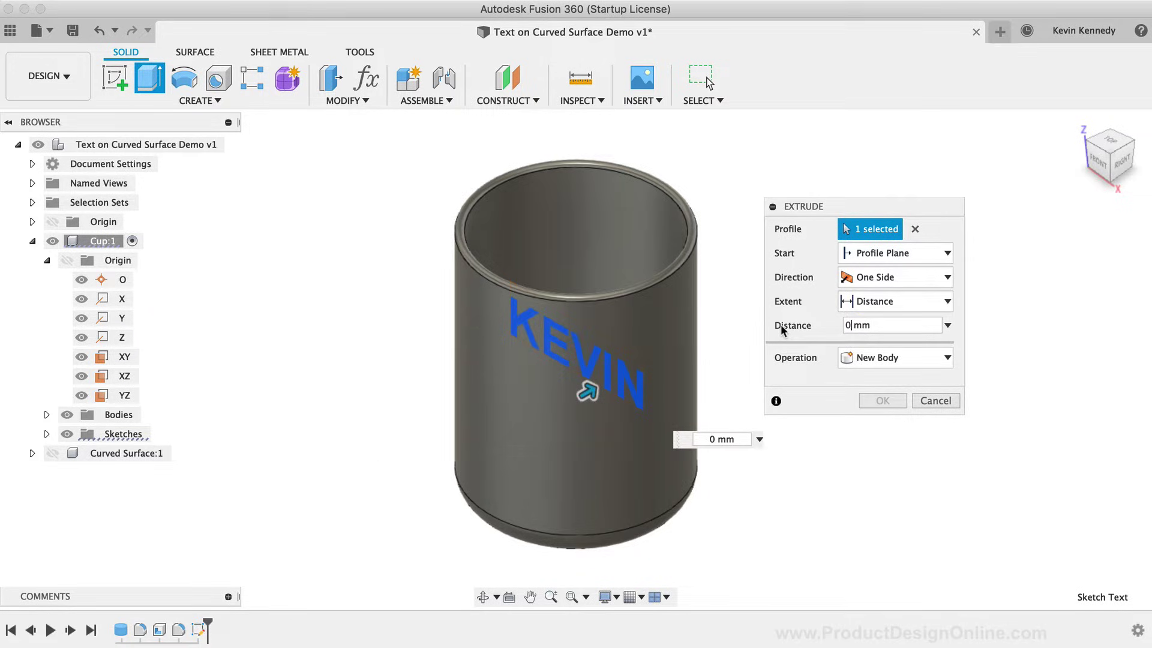
click(876, 253)
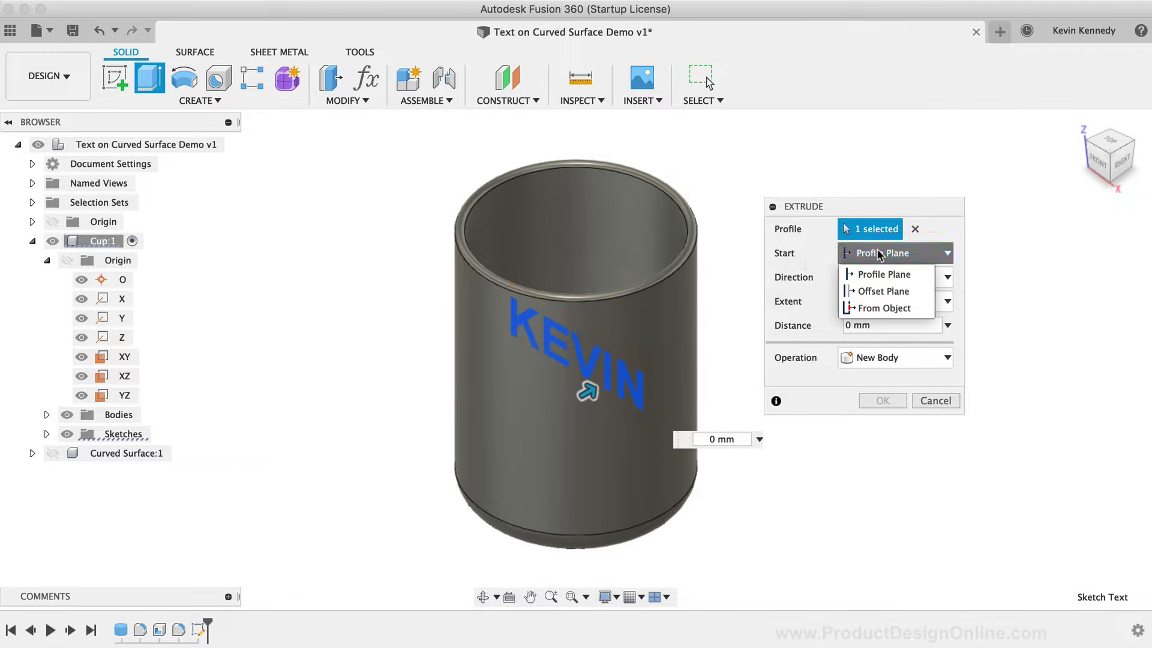
click(881, 310)
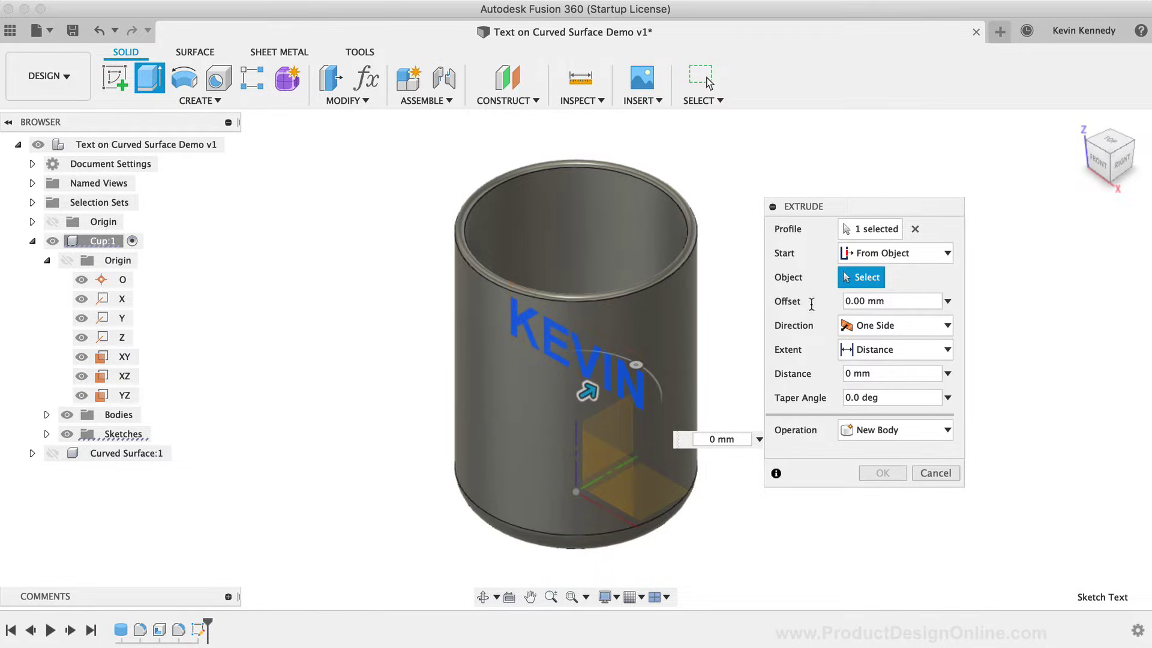
click(513, 391)
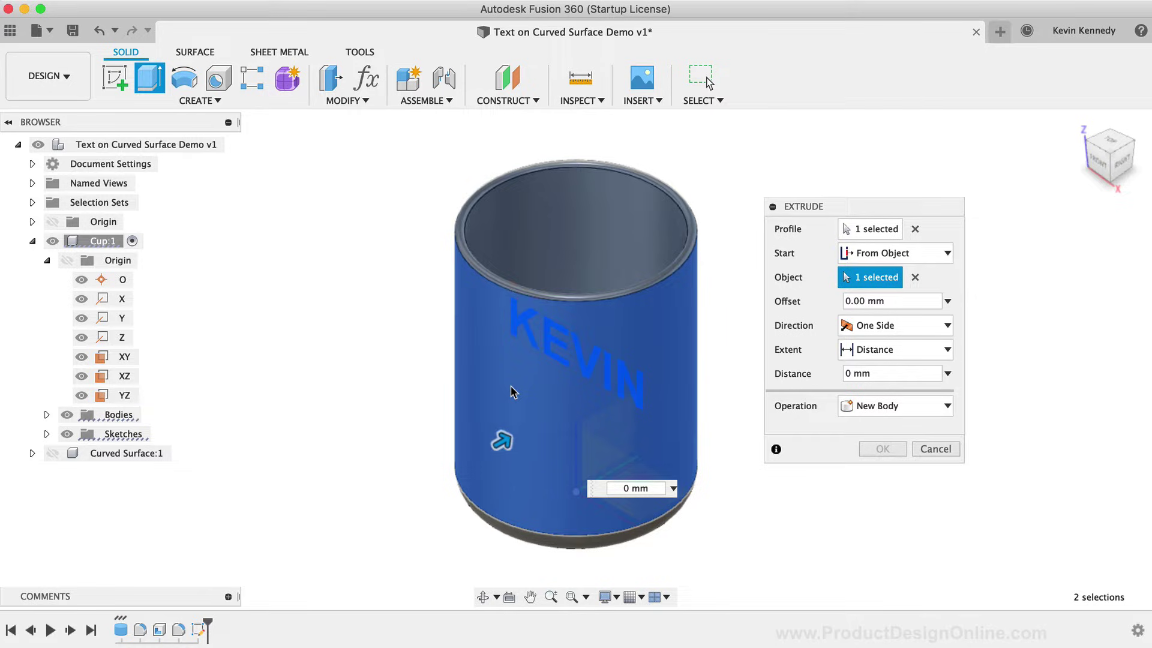
click(848, 373)
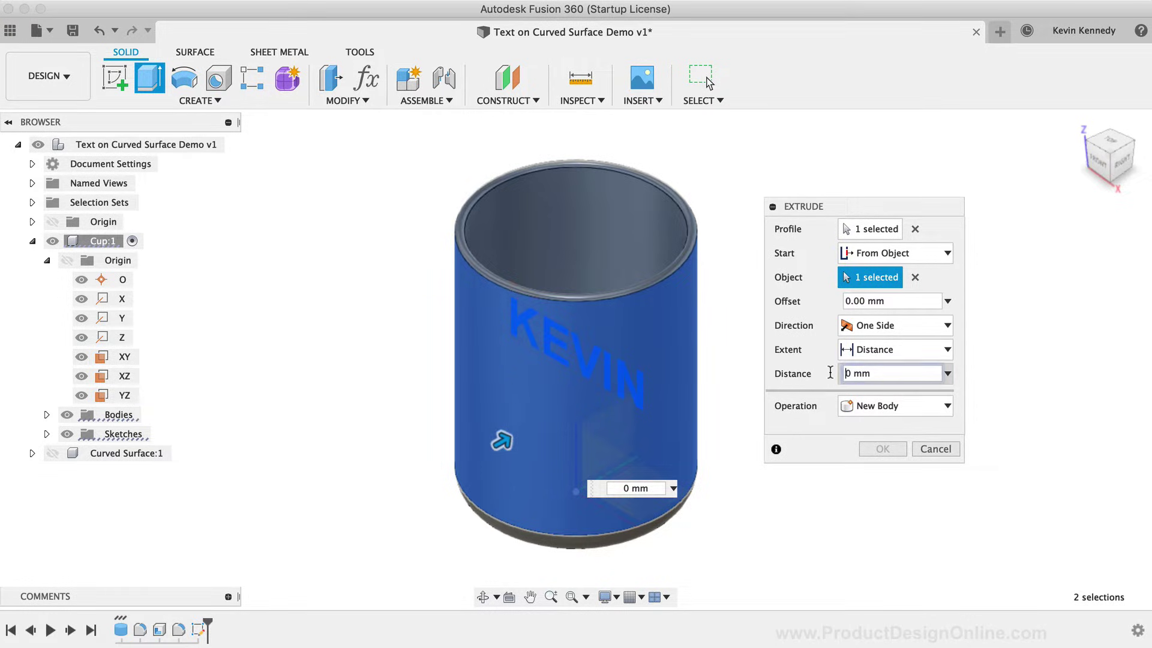
double_click(849, 373)
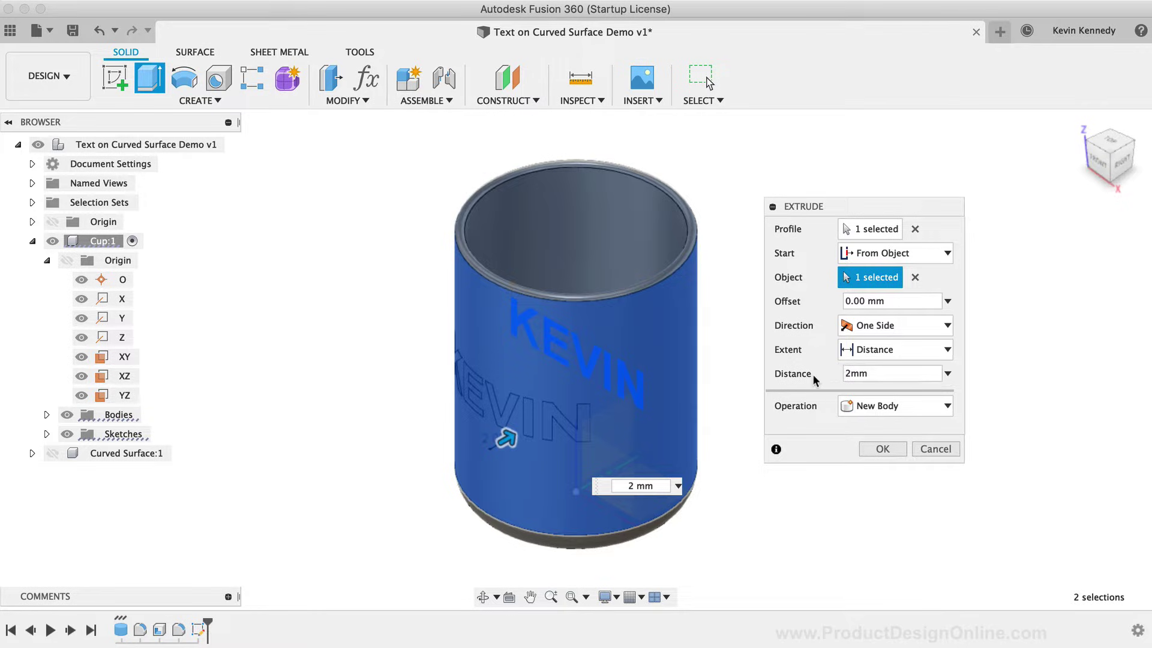
text(-)
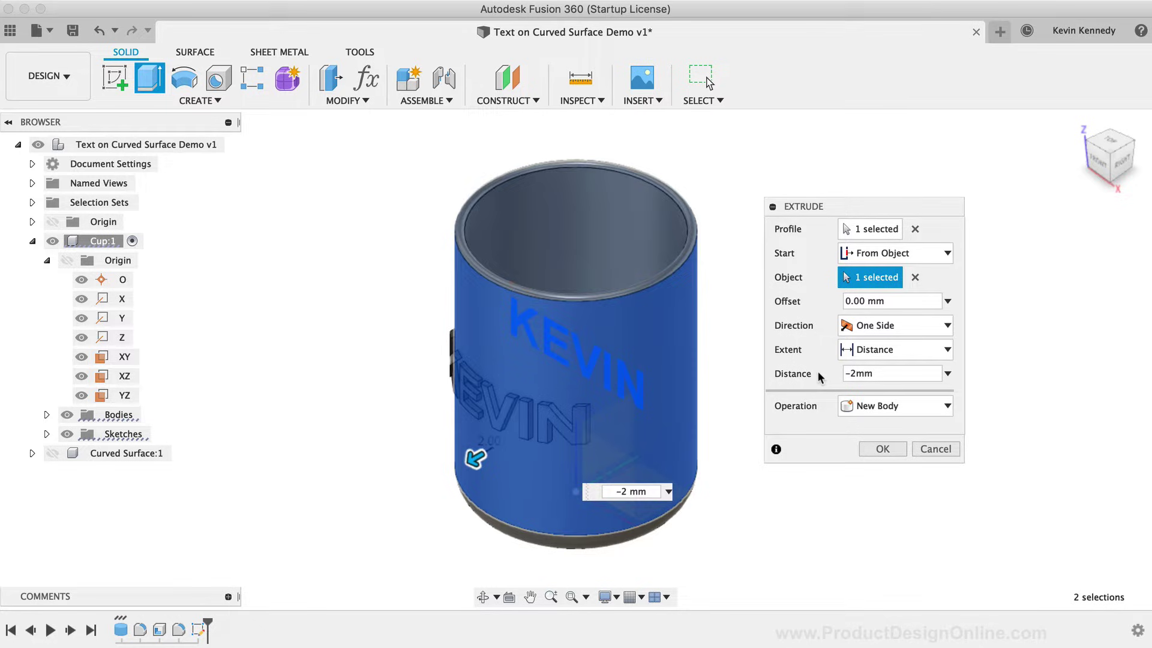
click(882, 449)
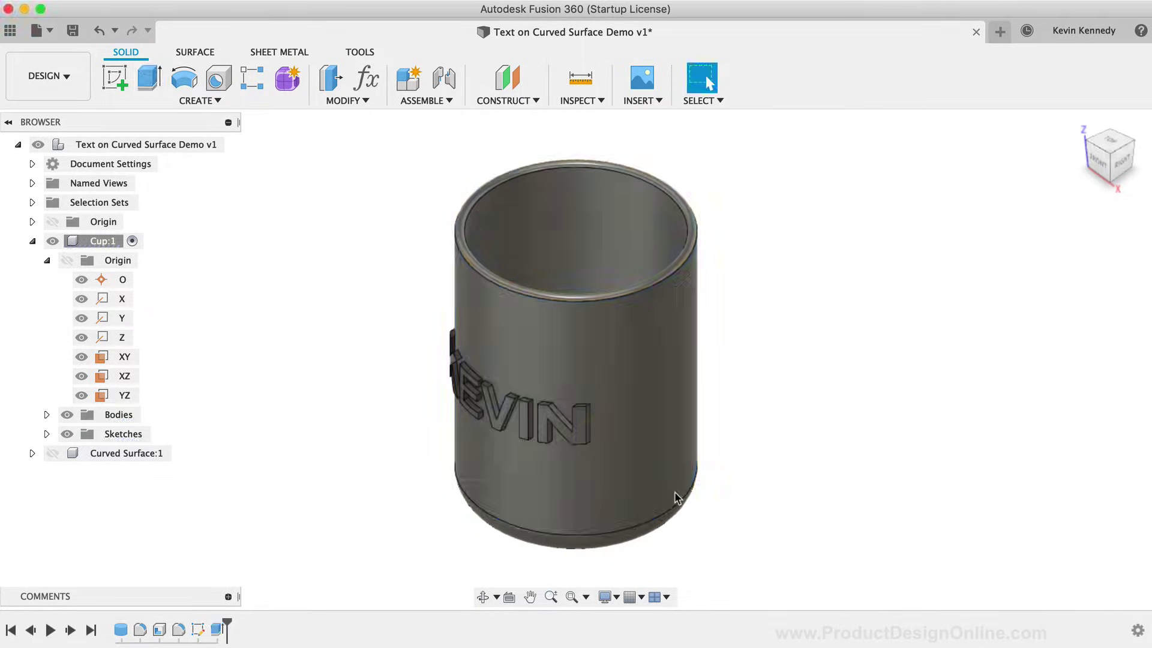
click(483, 596)
drag(557, 516, 531, 465)
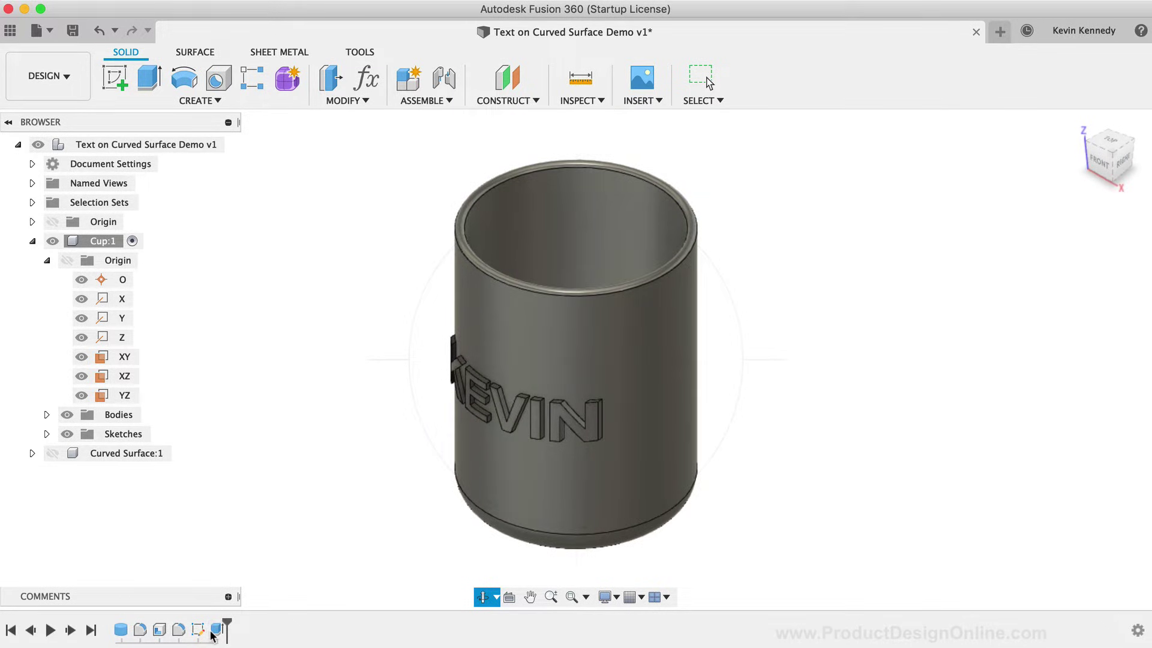
double_click(215, 630)
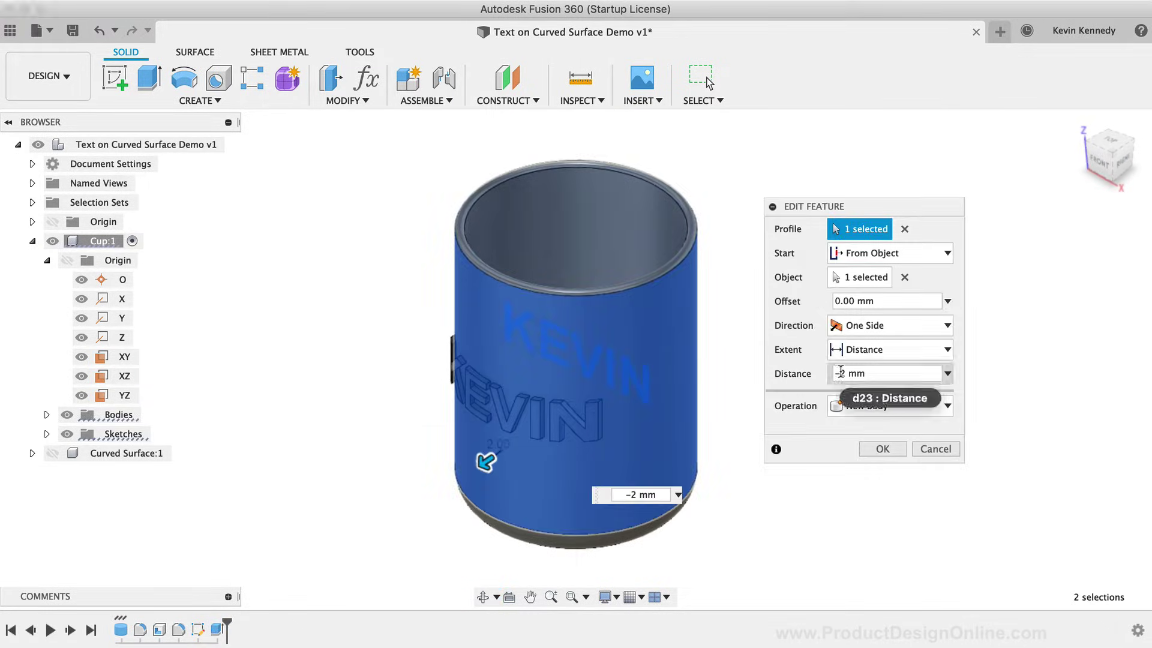
drag(840, 372, 822, 376)
click(936, 450)
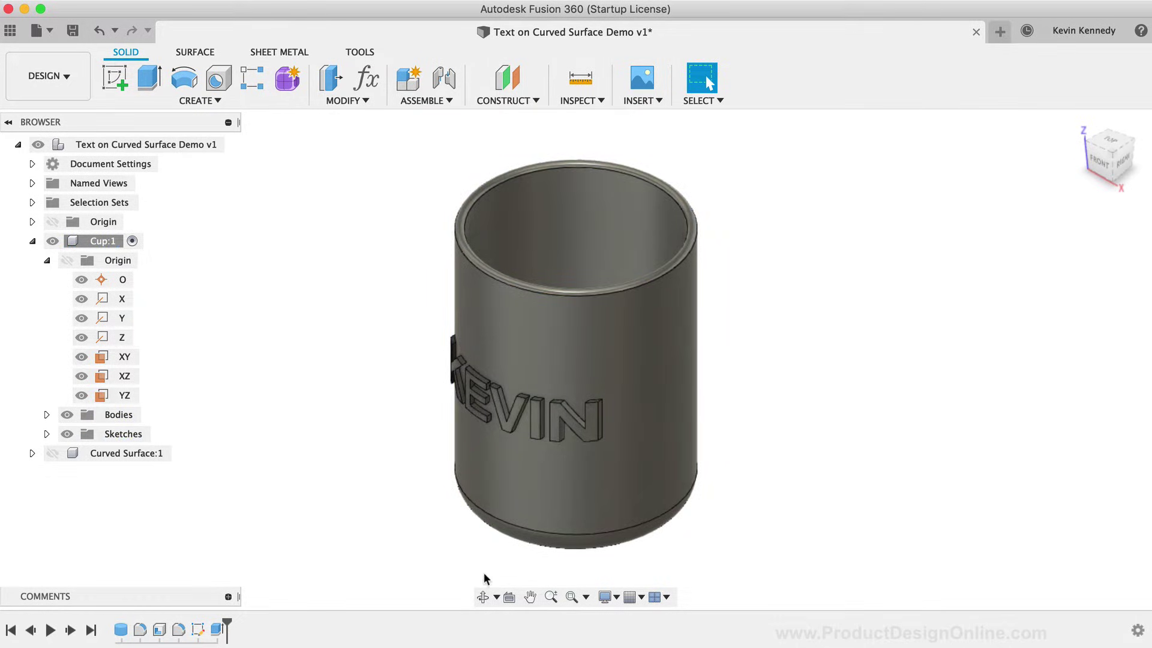
click(482, 597)
drag(551, 474, 530, 542)
scroll(529, 542, up, 2)
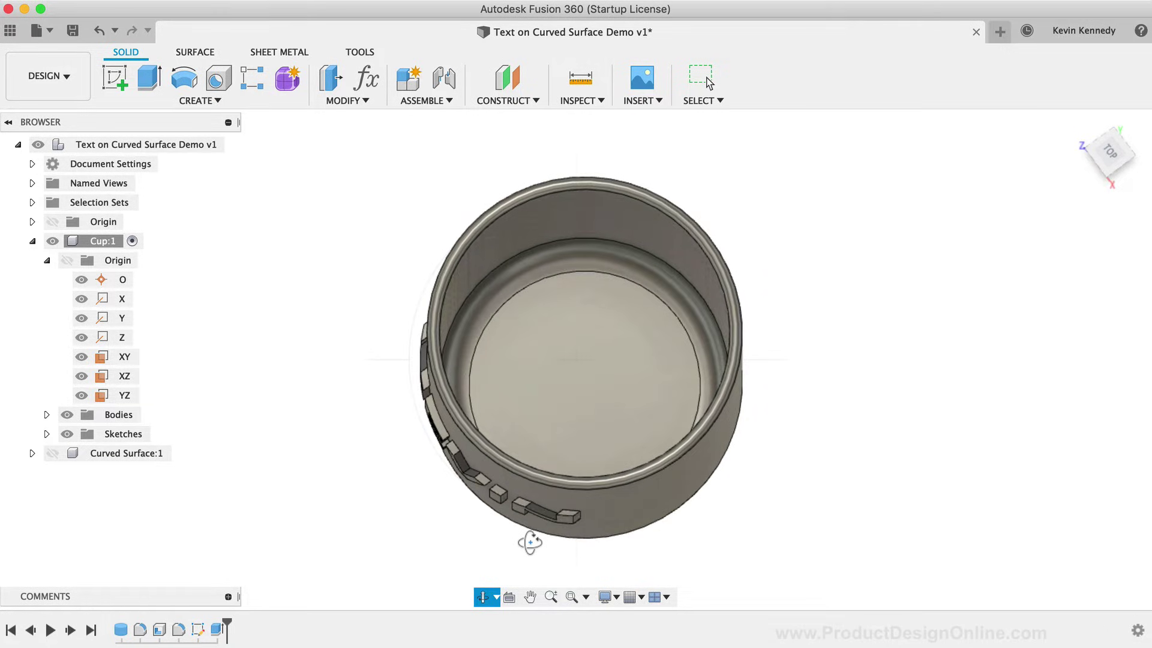
key(Escape)
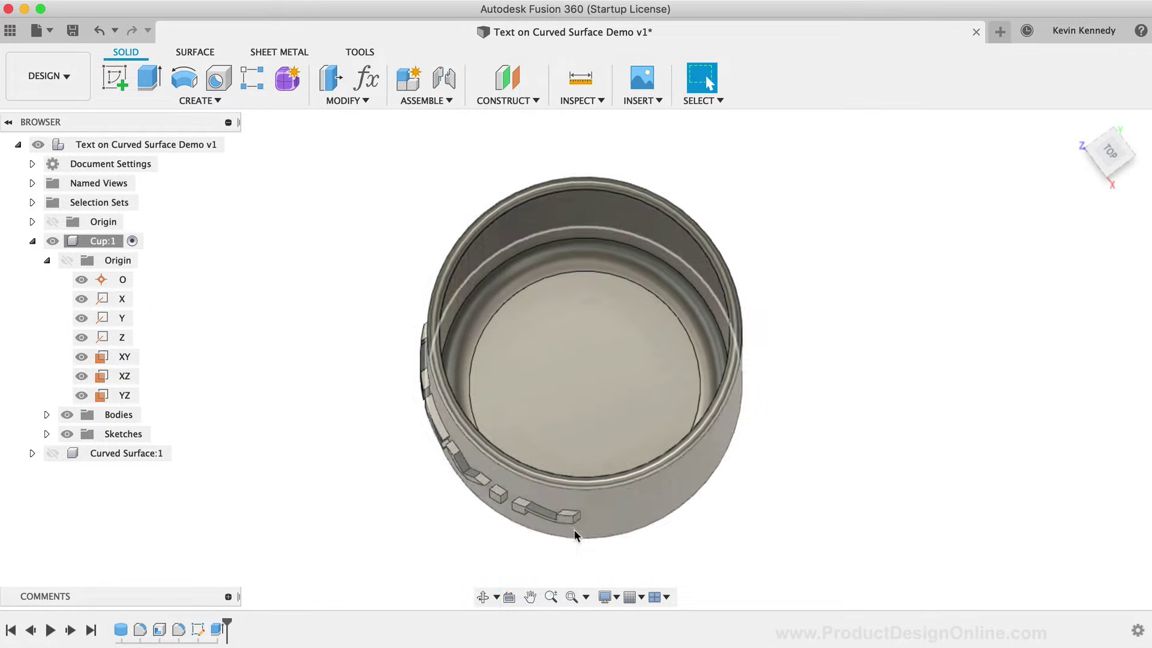
click(483, 596)
drag(509, 540, 587, 421)
key(Escape)
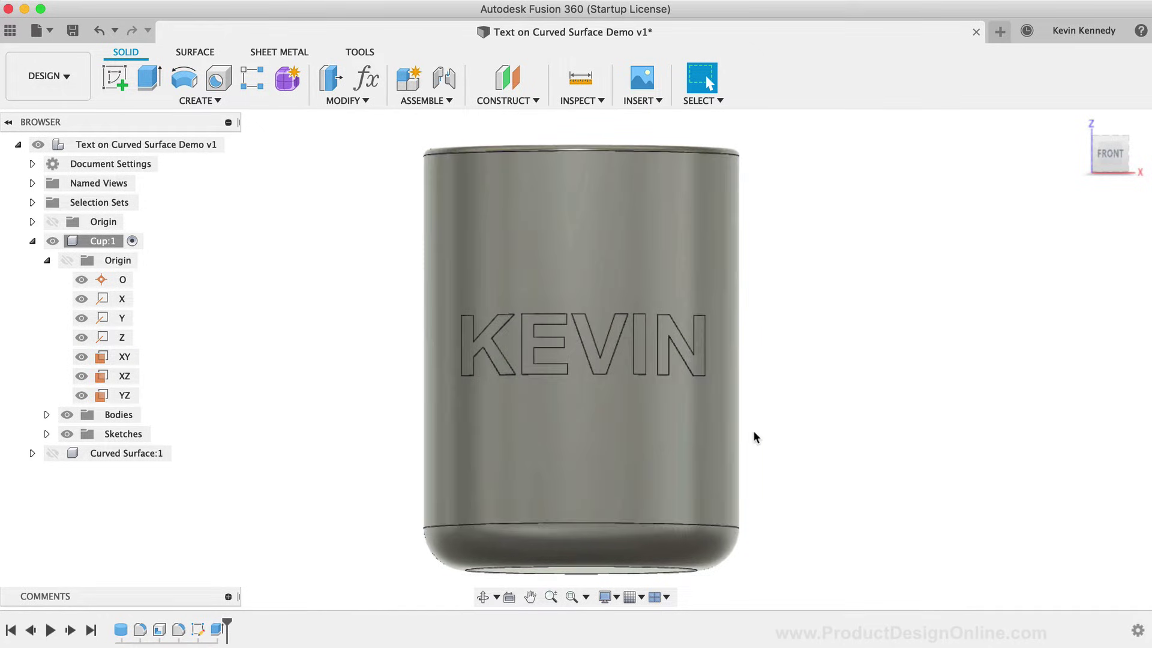
scroll(753, 433, down, 2)
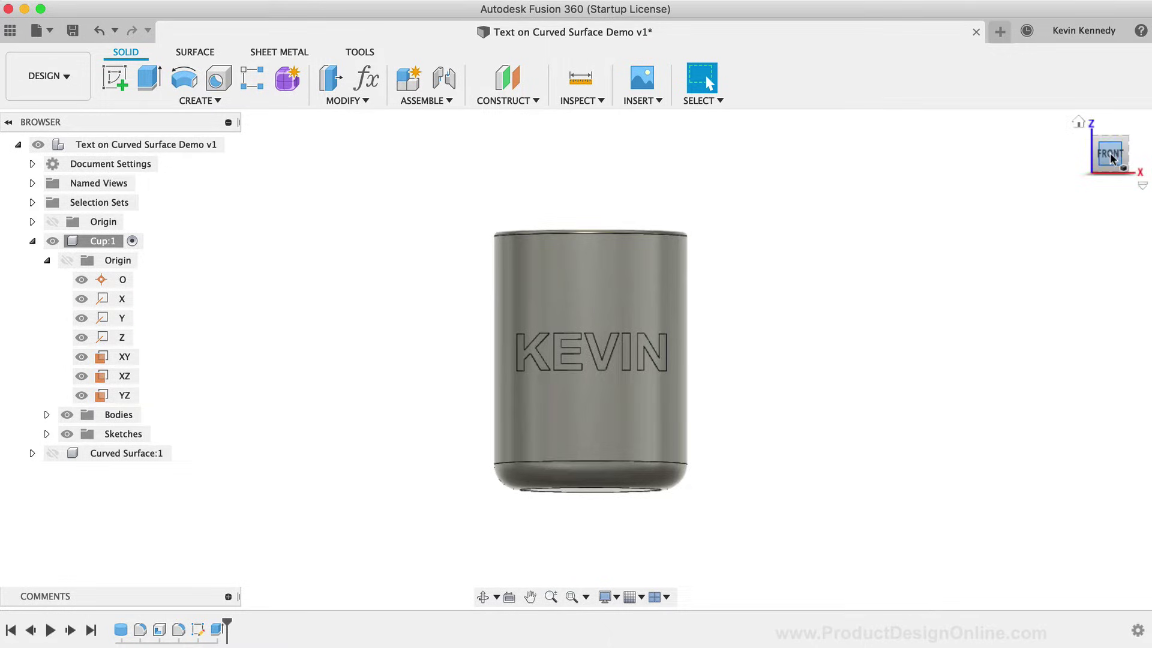
drag(1106, 155, 1071, 172)
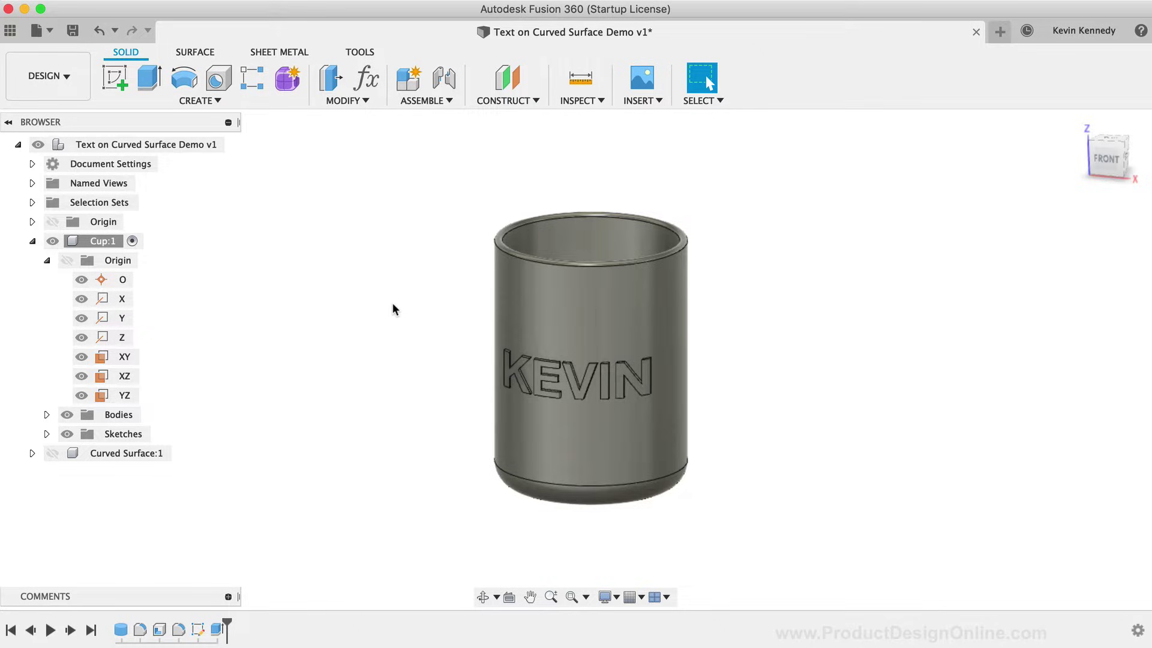
Hide Cup:1, activate Curved Surface:1, and return to the home view.
click(32, 240)
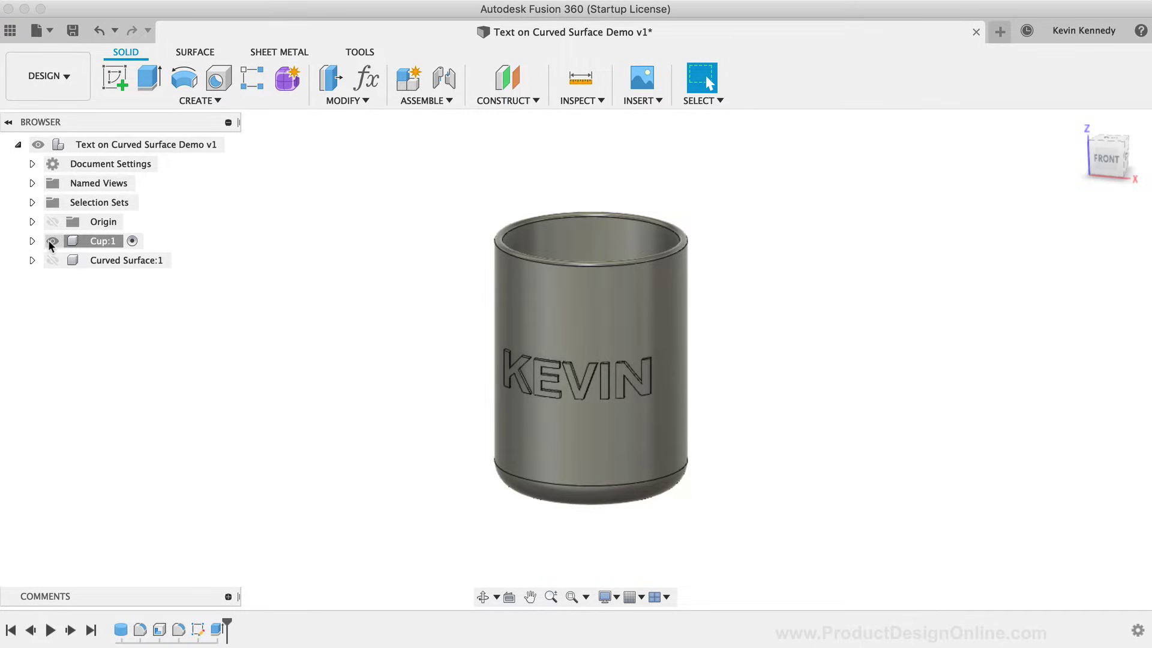
click(52, 241)
click(171, 262)
click(180, 260)
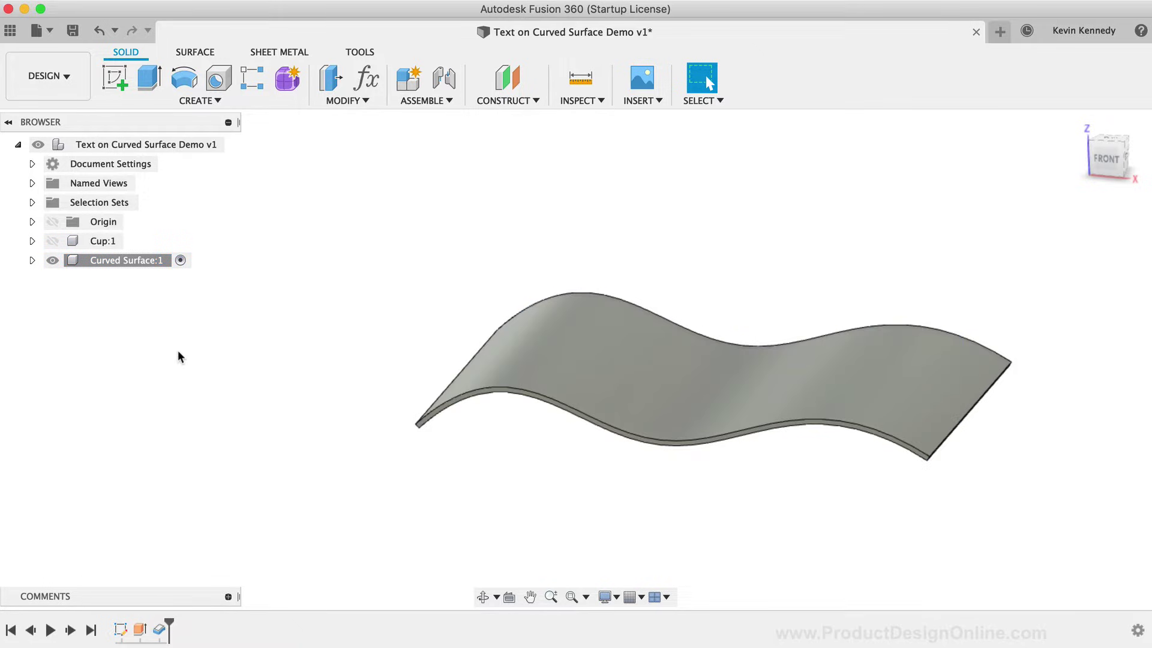
click(1078, 123)
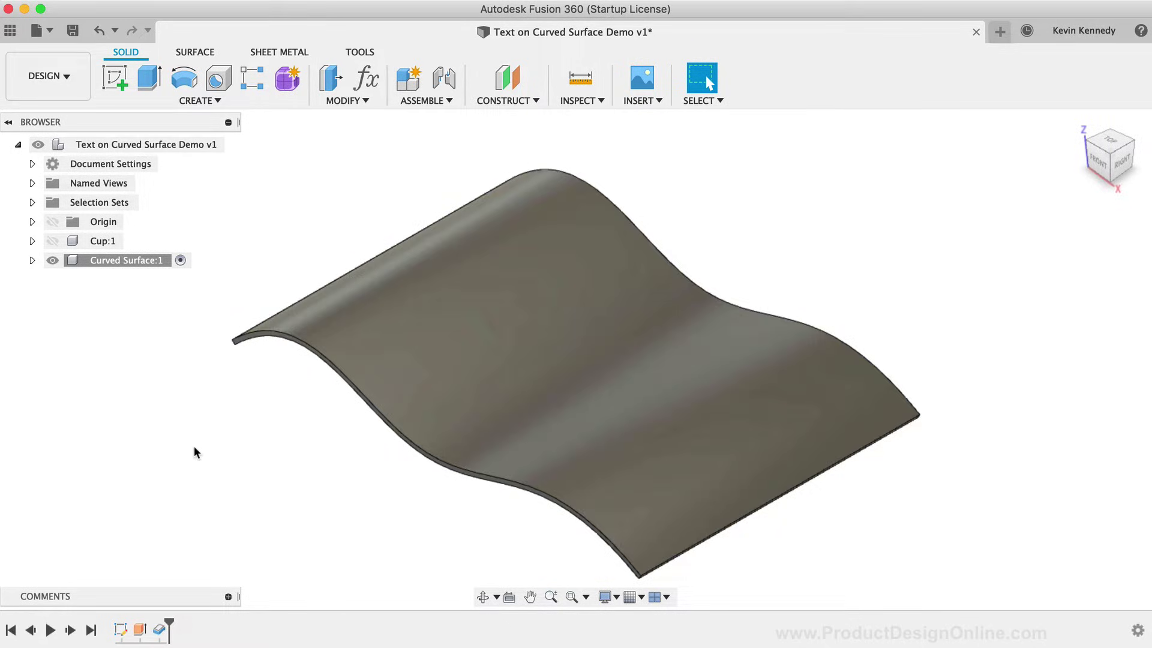
click(32, 262)
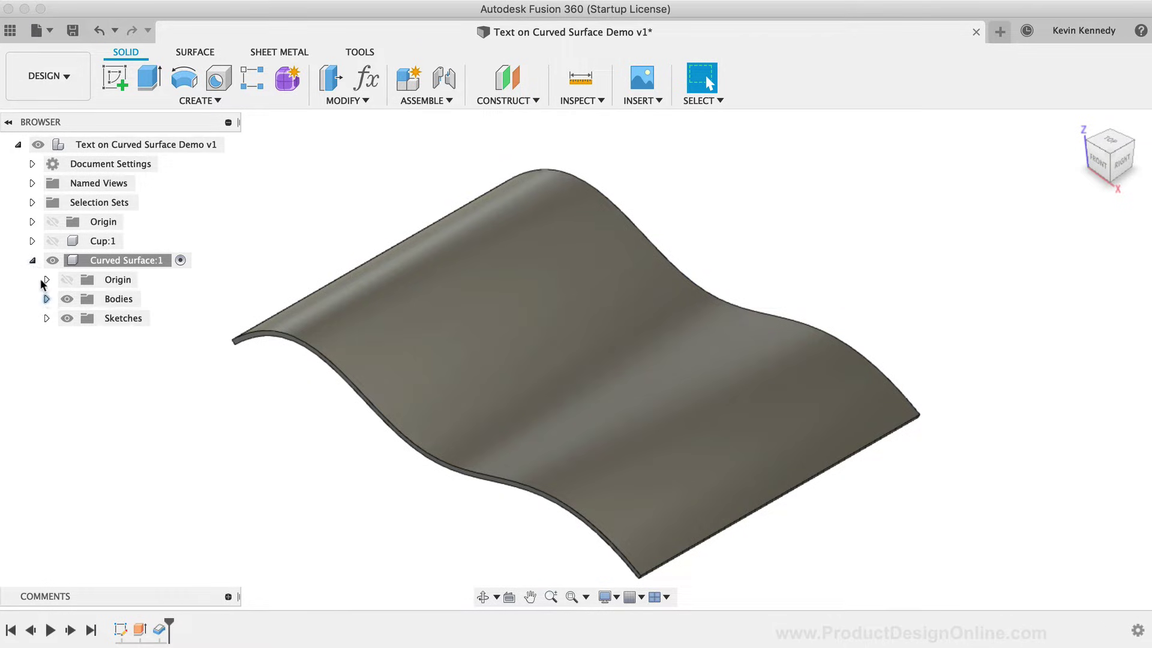
Start a new sketch on Curved Surface:1's XY origin plane.
click(46, 280)
right_click(126, 382)
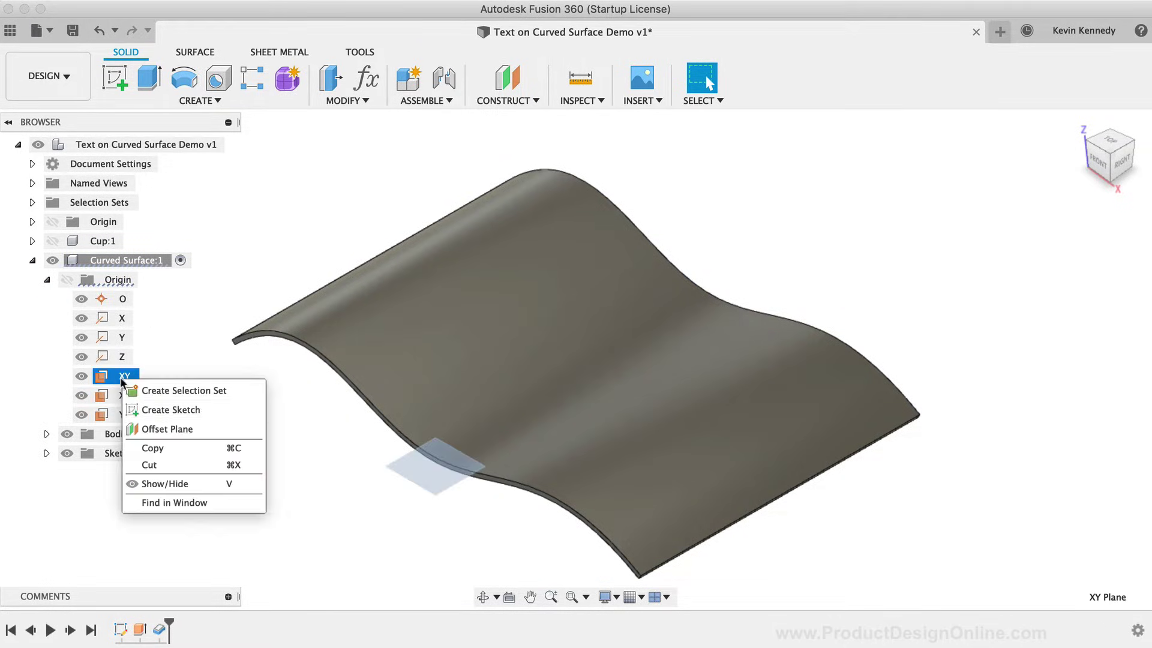
click(134, 409)
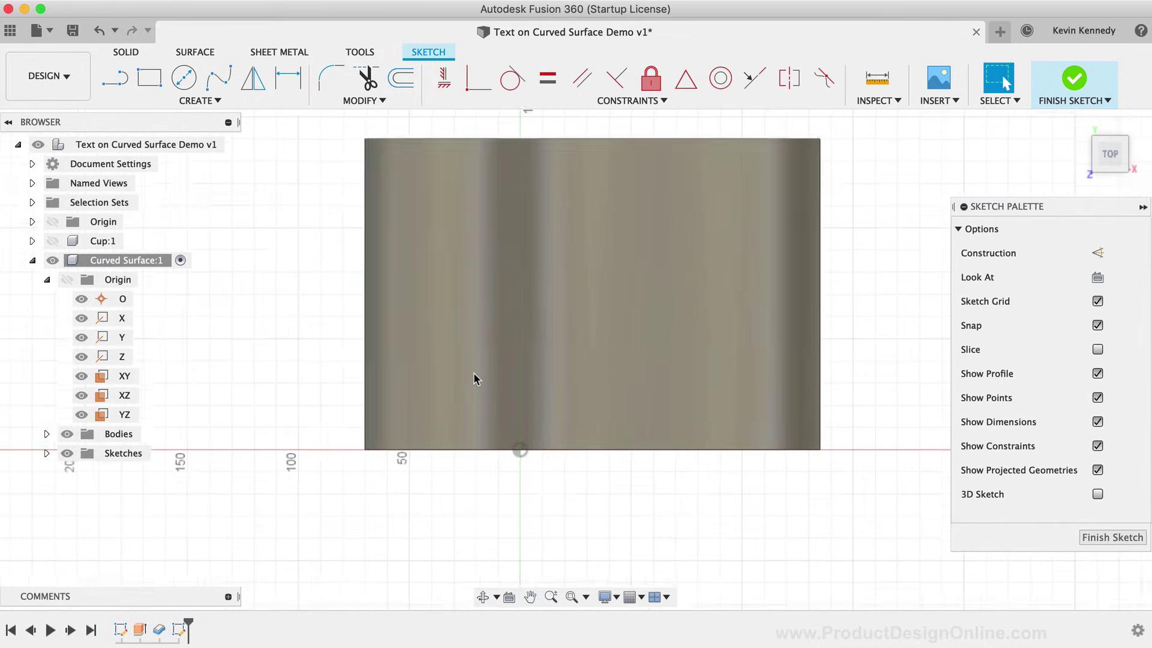
Add bold 18 mm sketch text 'Product Design Online' positioned across the surface.
text(stext)
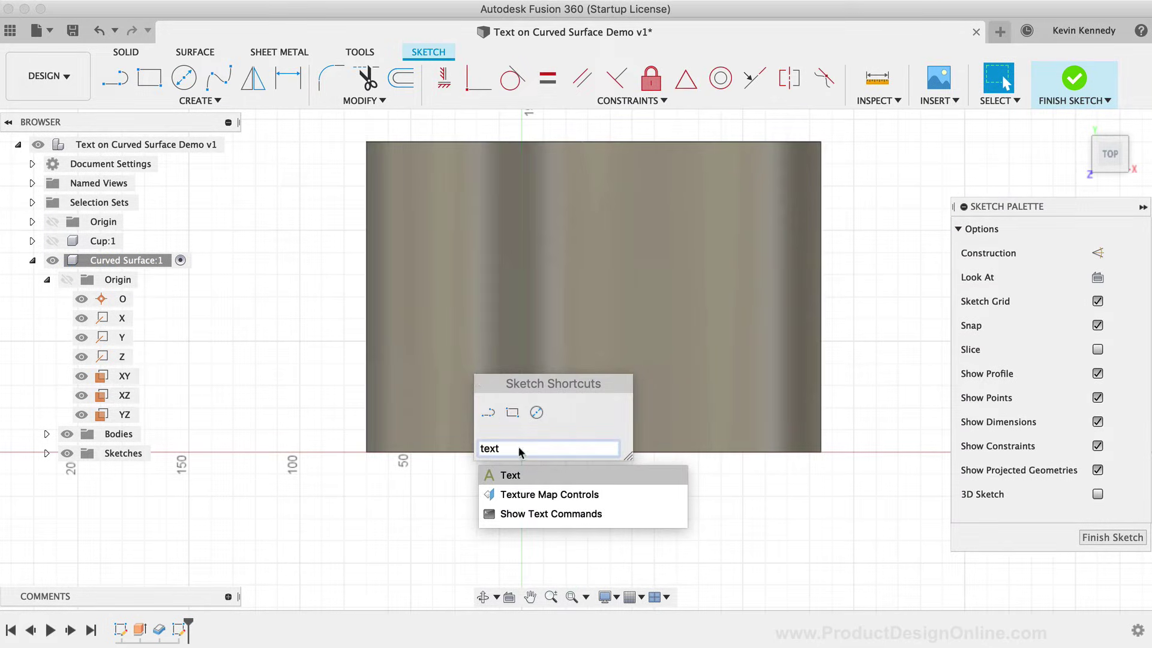
click(509, 474)
click(411, 340)
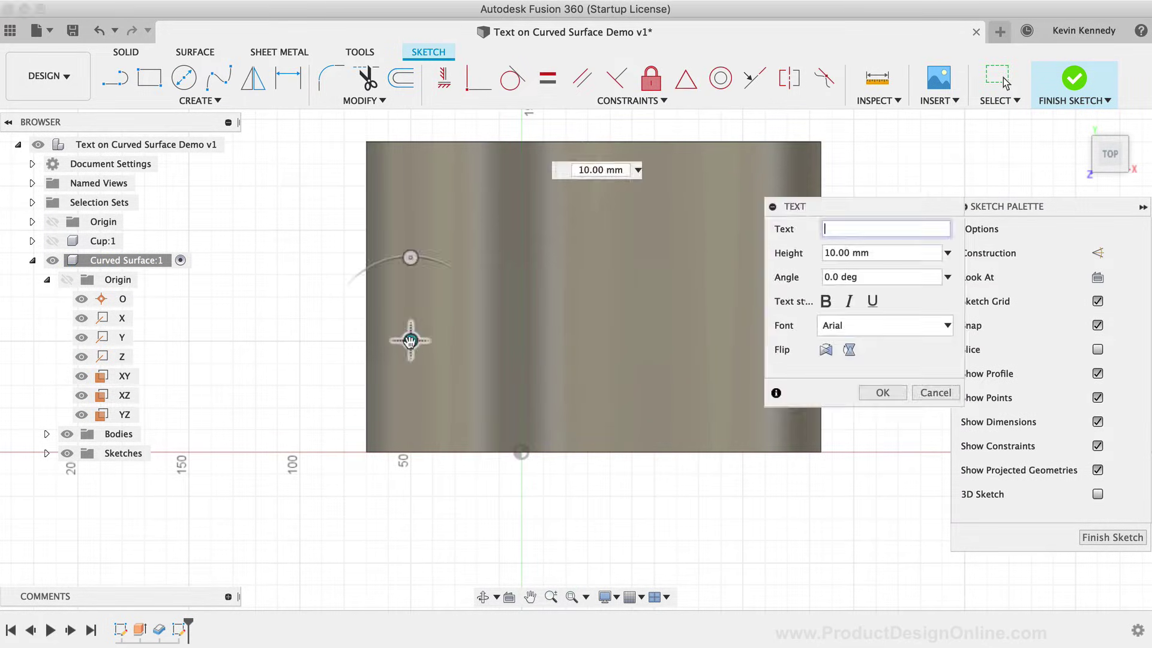
text(Product Design Online)
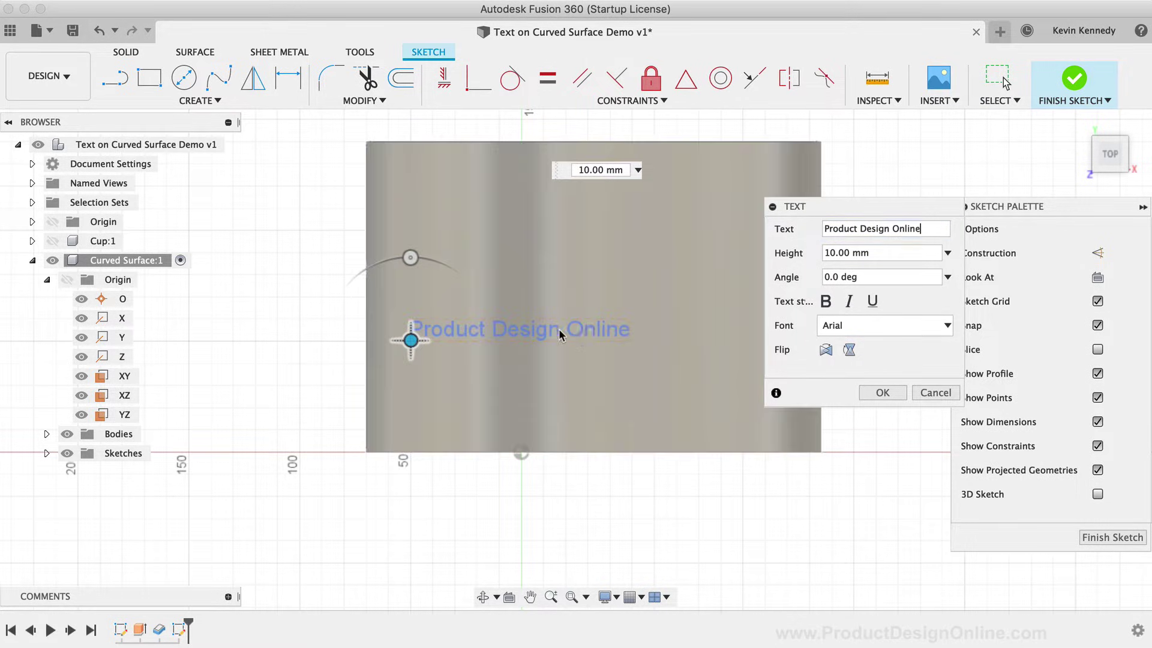
click(835, 252)
click(830, 252)
text(8)
click(825, 301)
drag(415, 342, 396, 317)
middle_drag(399, 317, 429, 308)
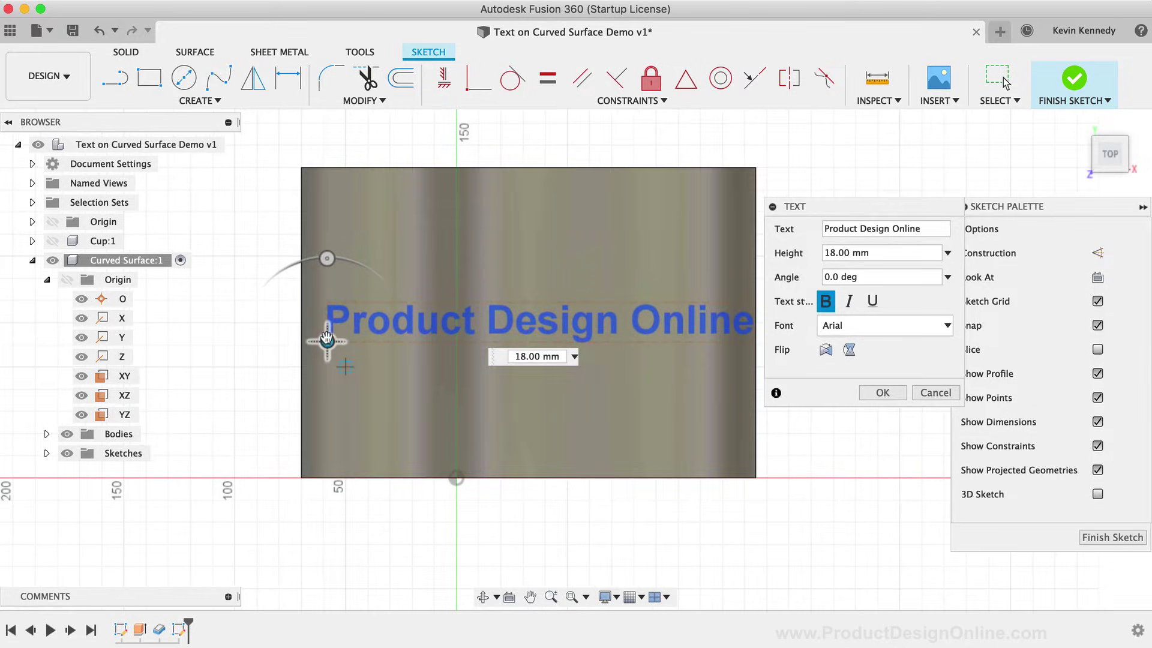
drag(327, 339, 316, 343)
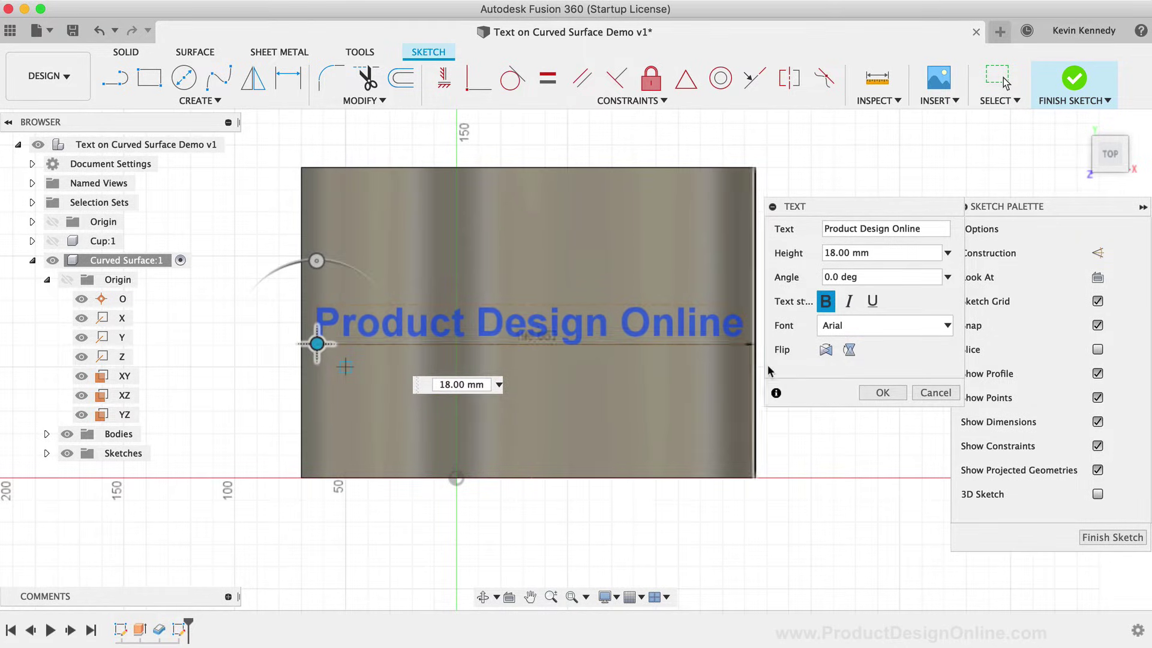
click(880, 392)
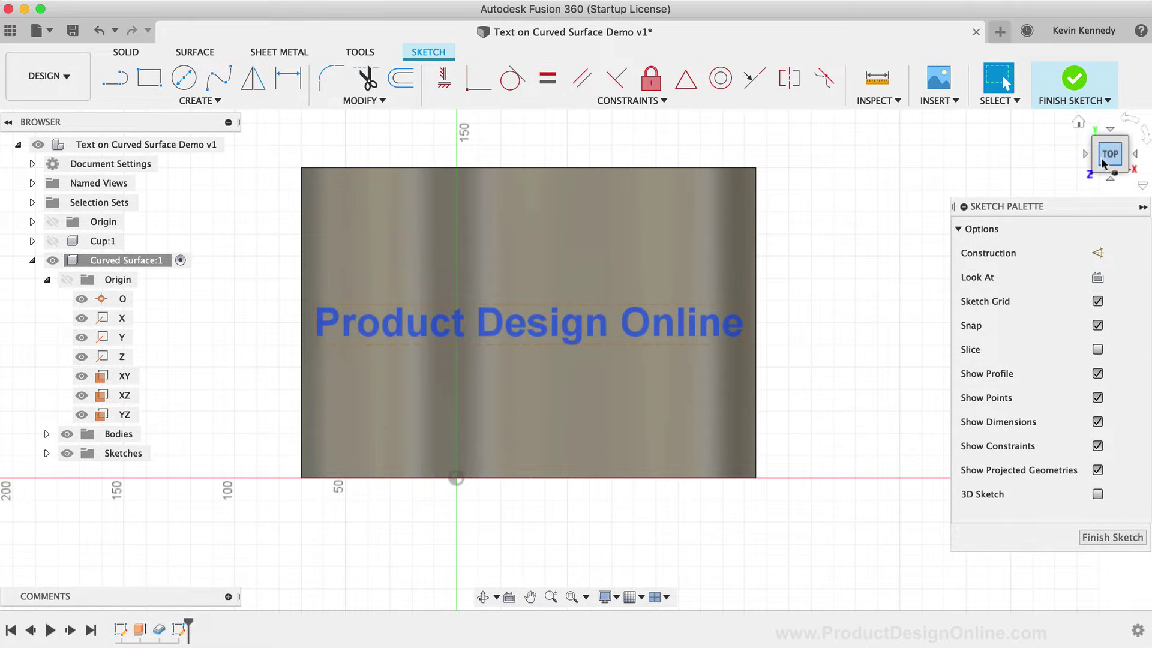
Extrude the Product Design Online text 2 mm From Object on the curved face, joined.
key(e)
click(1078, 123)
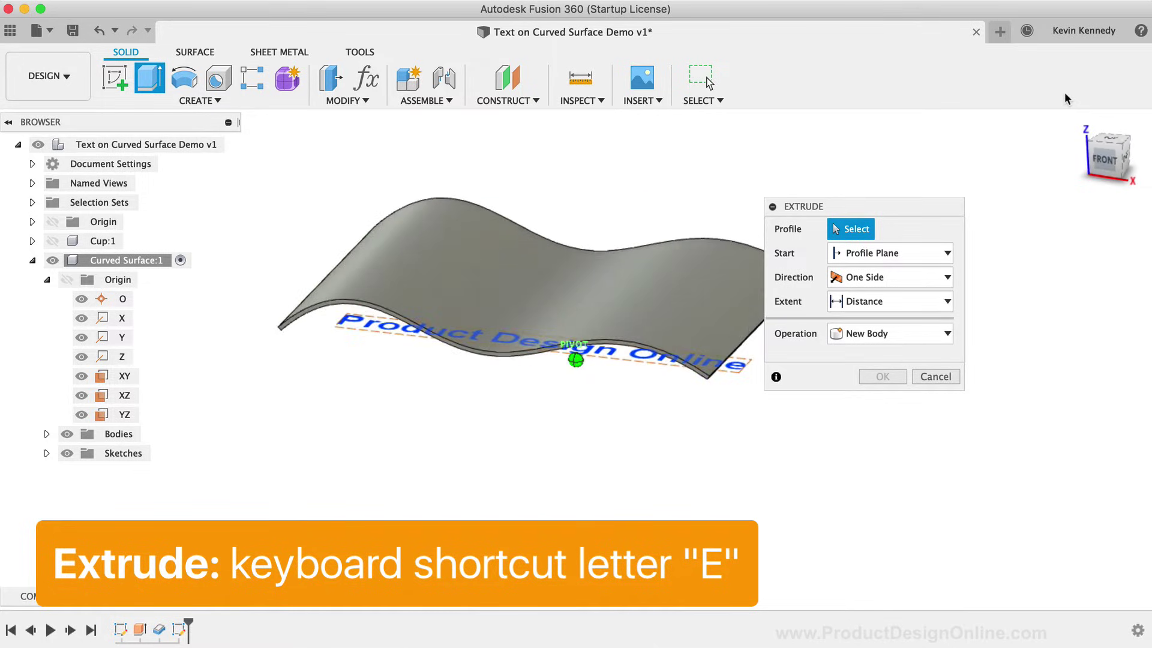
click(879, 257)
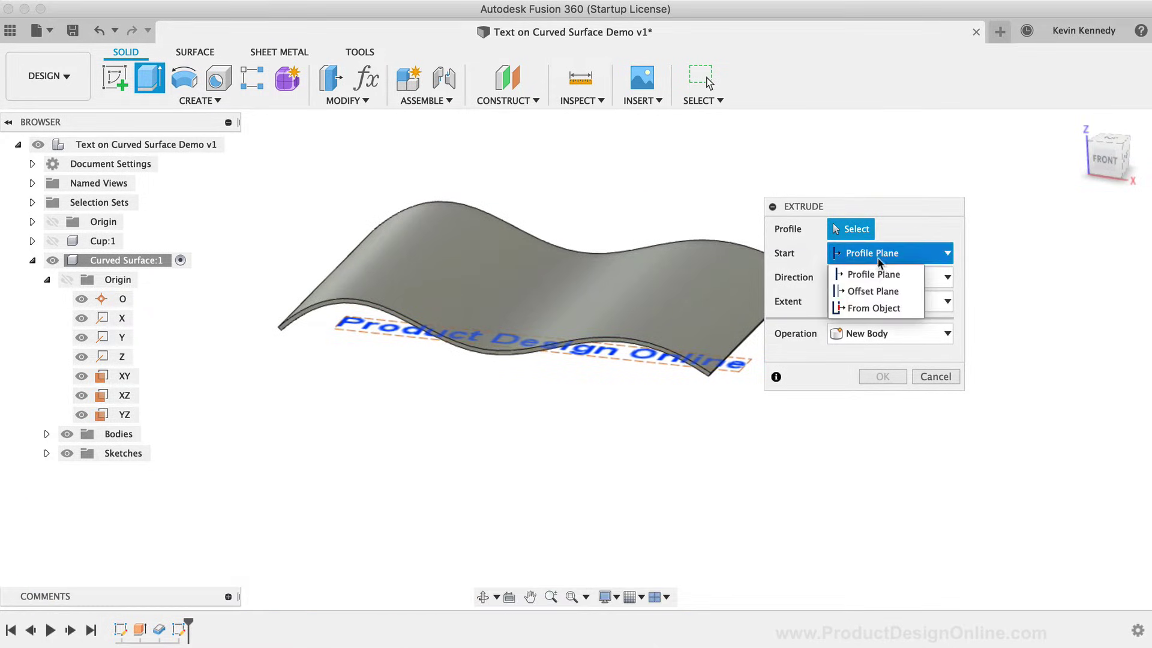
click(872, 306)
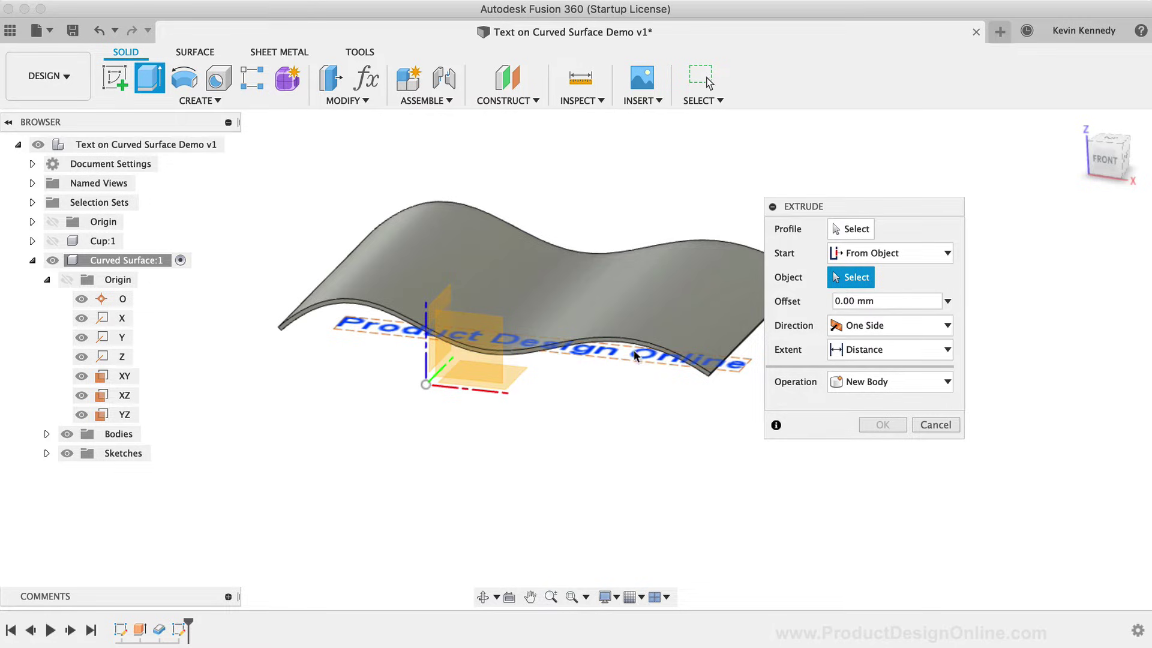
click(589, 307)
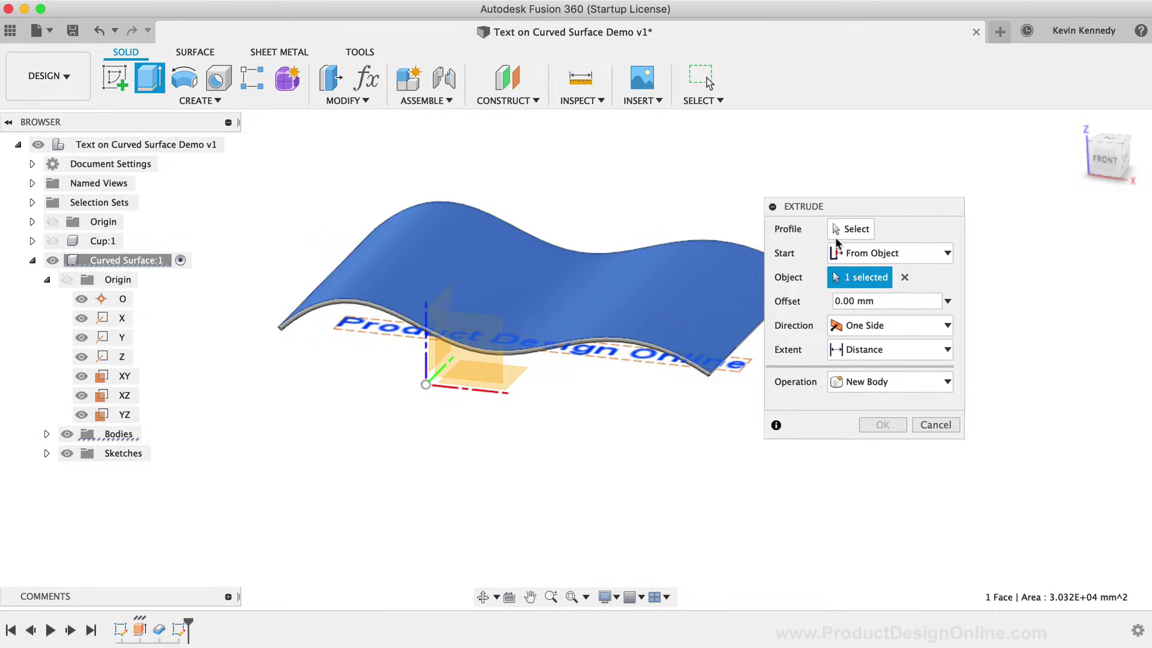
click(852, 228)
click(730, 369)
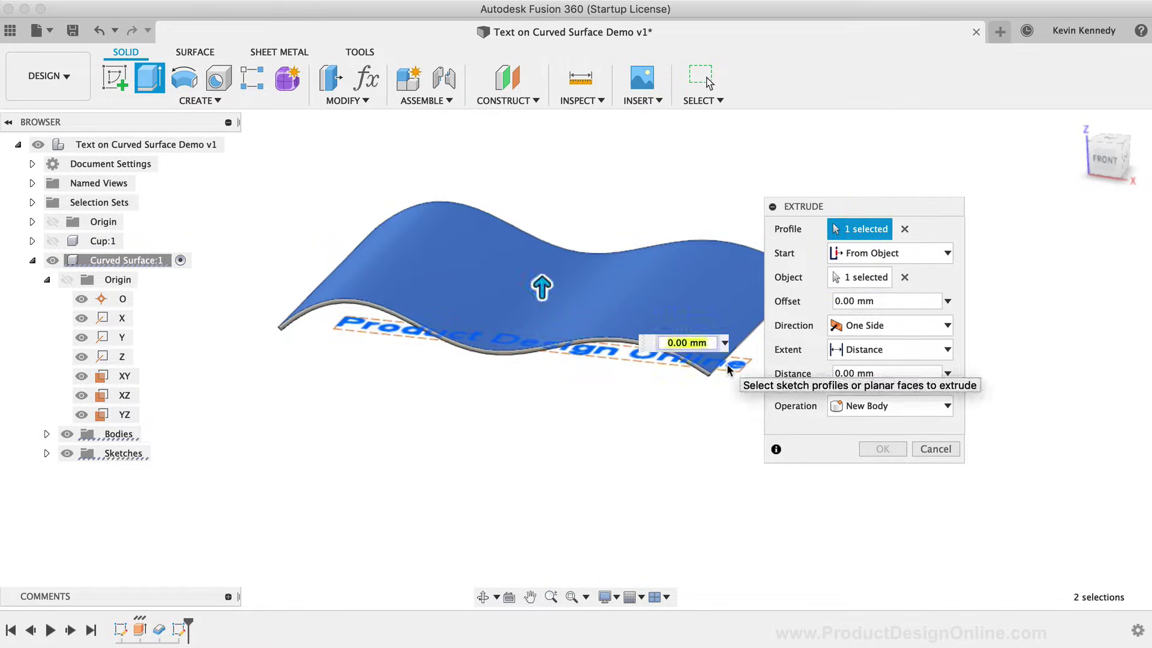
text(2)
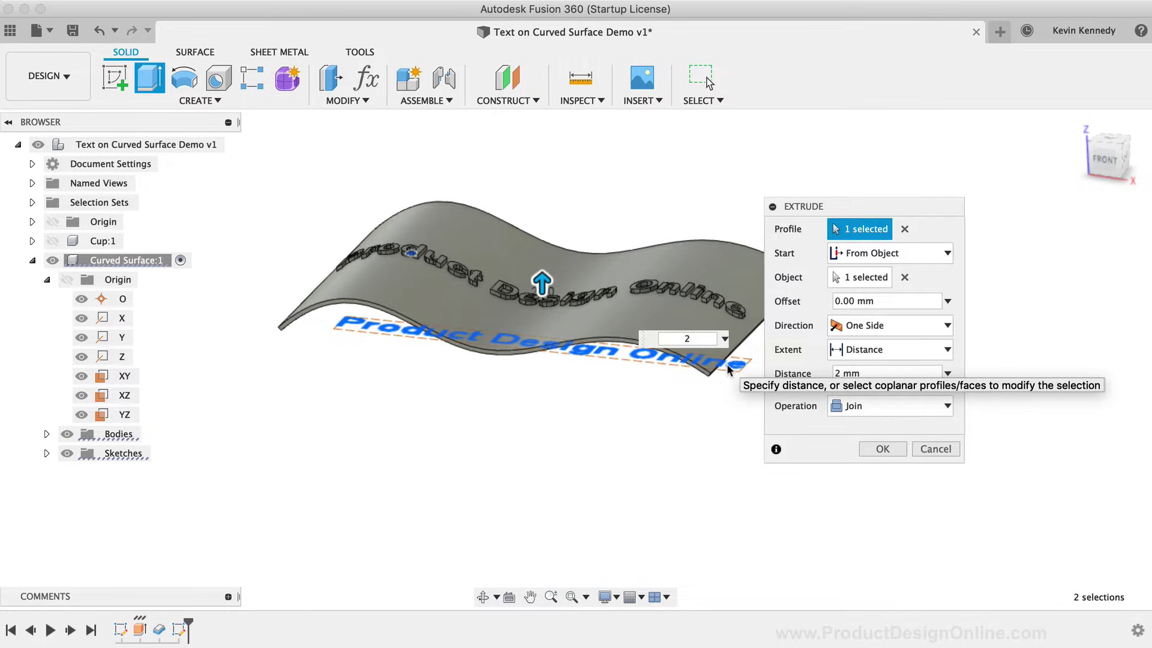
click(870, 450)
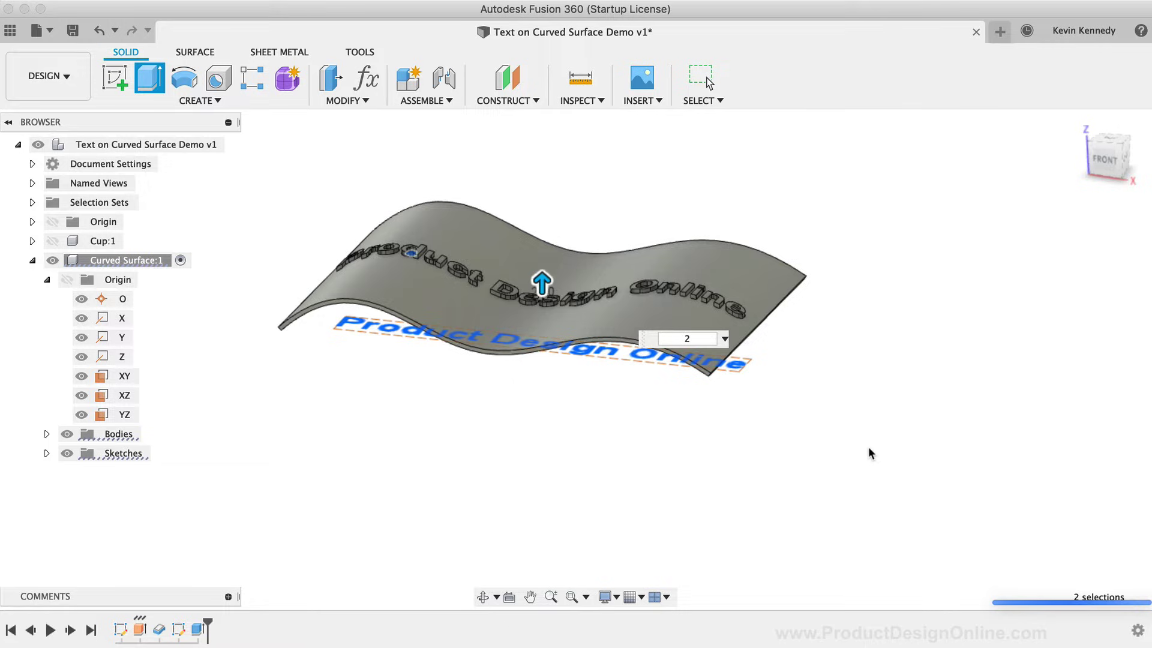
Show the hidden Body1 (1) in Curved Surface:1's bodies.
drag(1107, 160, 1105, 267)
click(1125, 154)
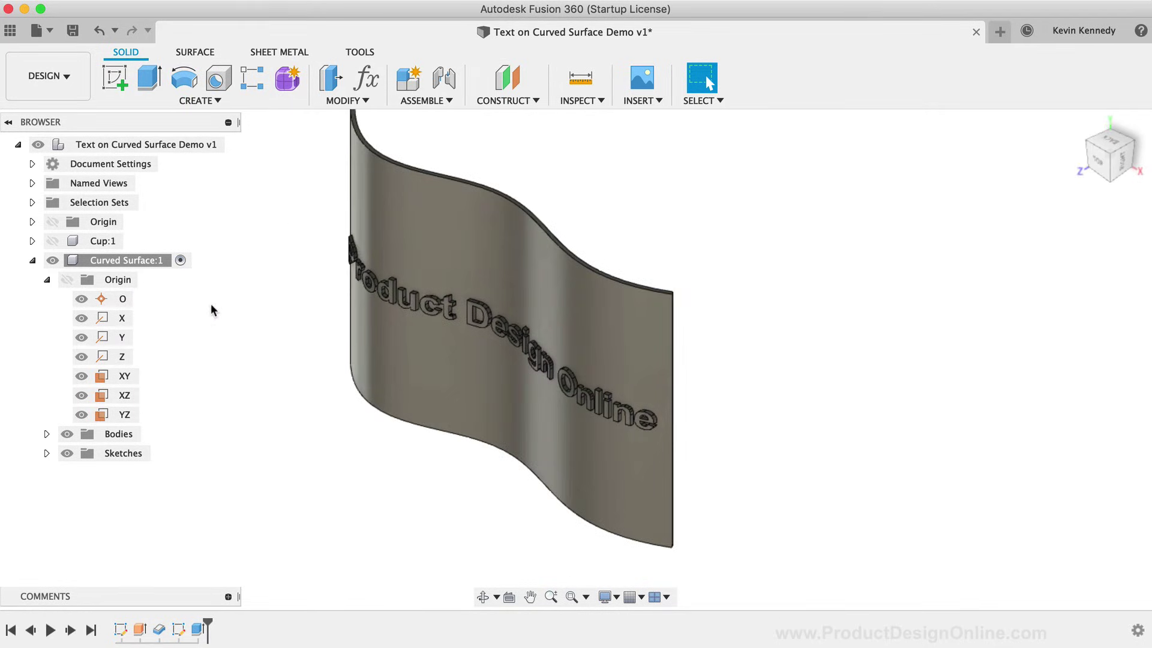
click(46, 434)
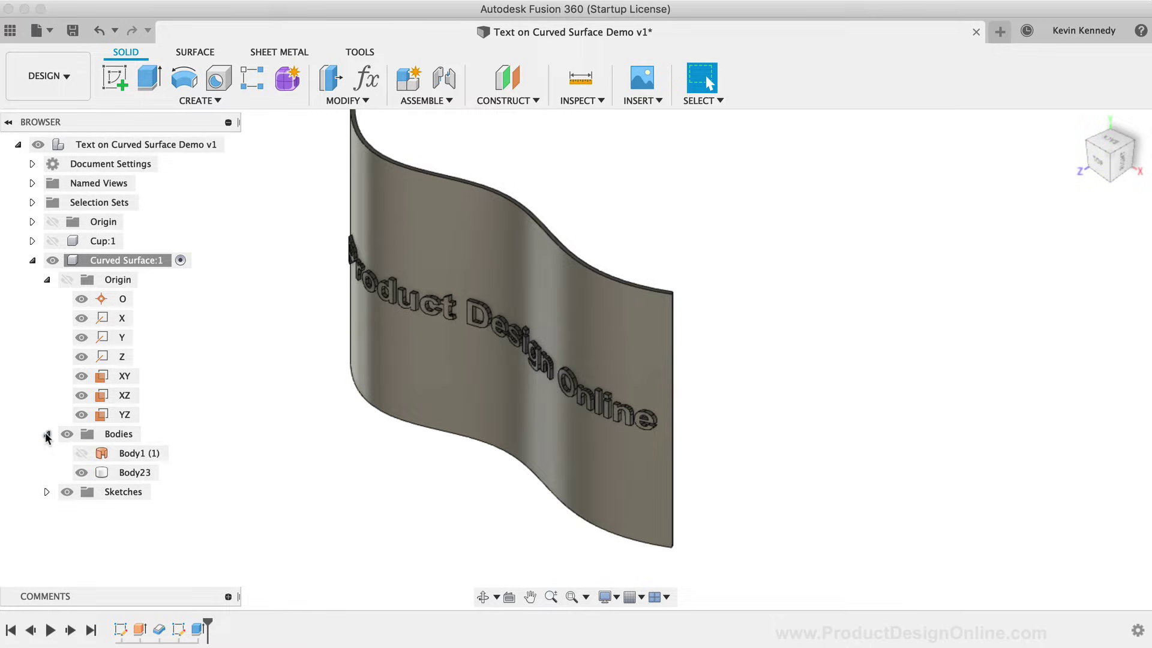
click(82, 455)
click(82, 454)
click(32, 260)
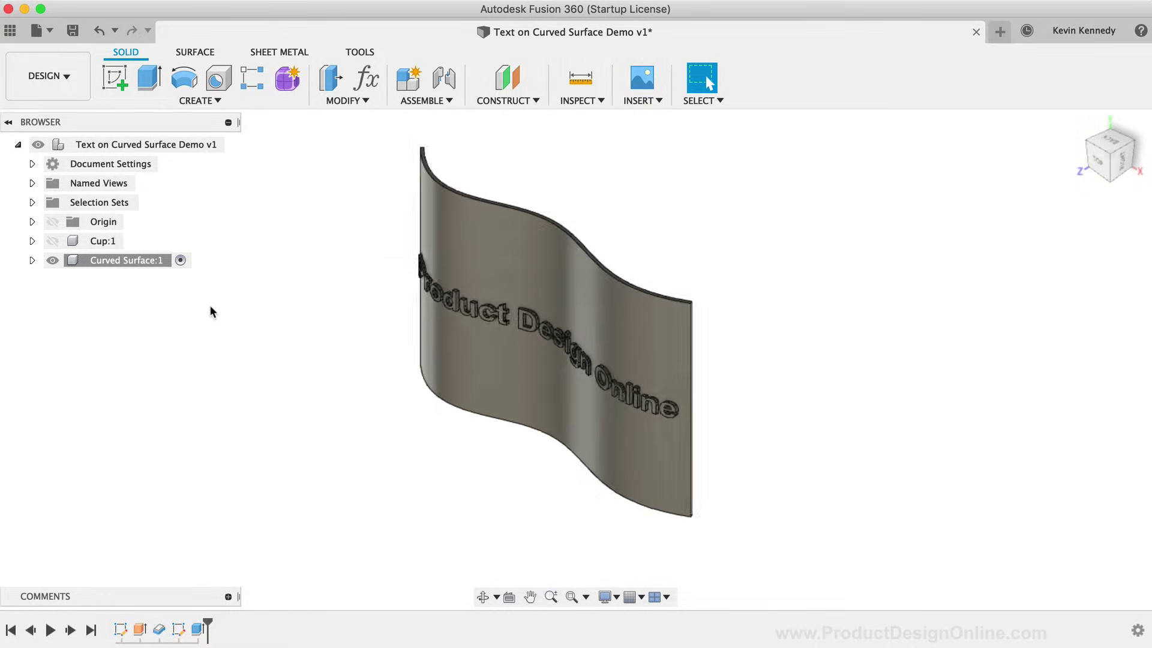
Reactivate the top-level design and hide Curved Surface:1.
click(1099, 153)
drag(1104, 151, 1108, 151)
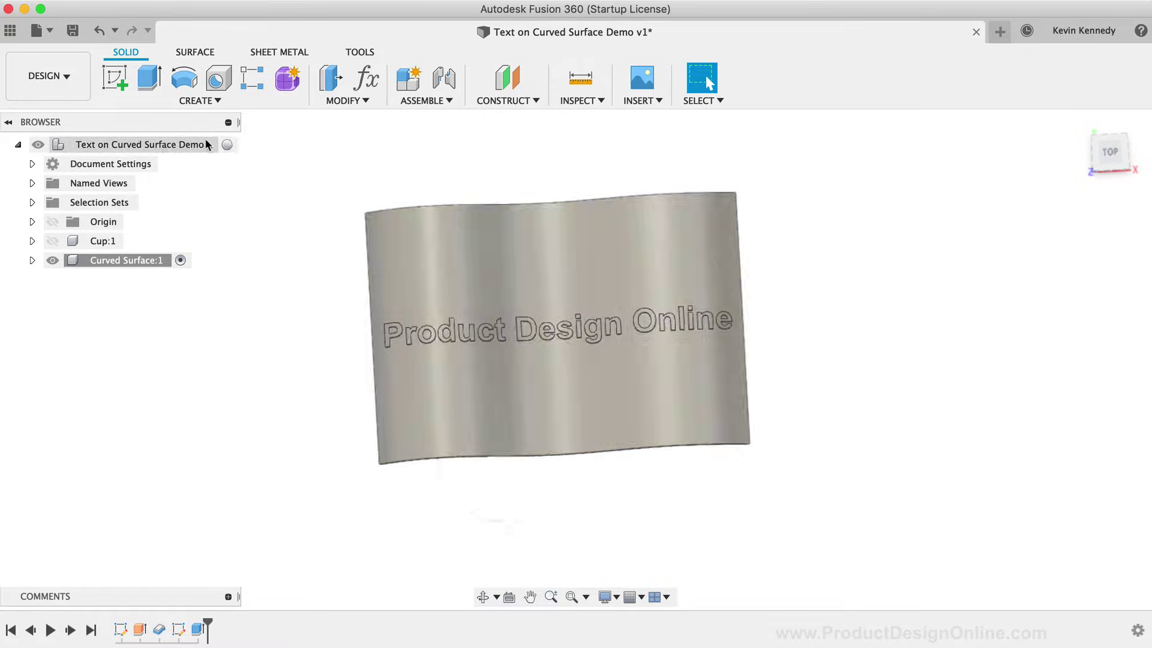
click(227, 144)
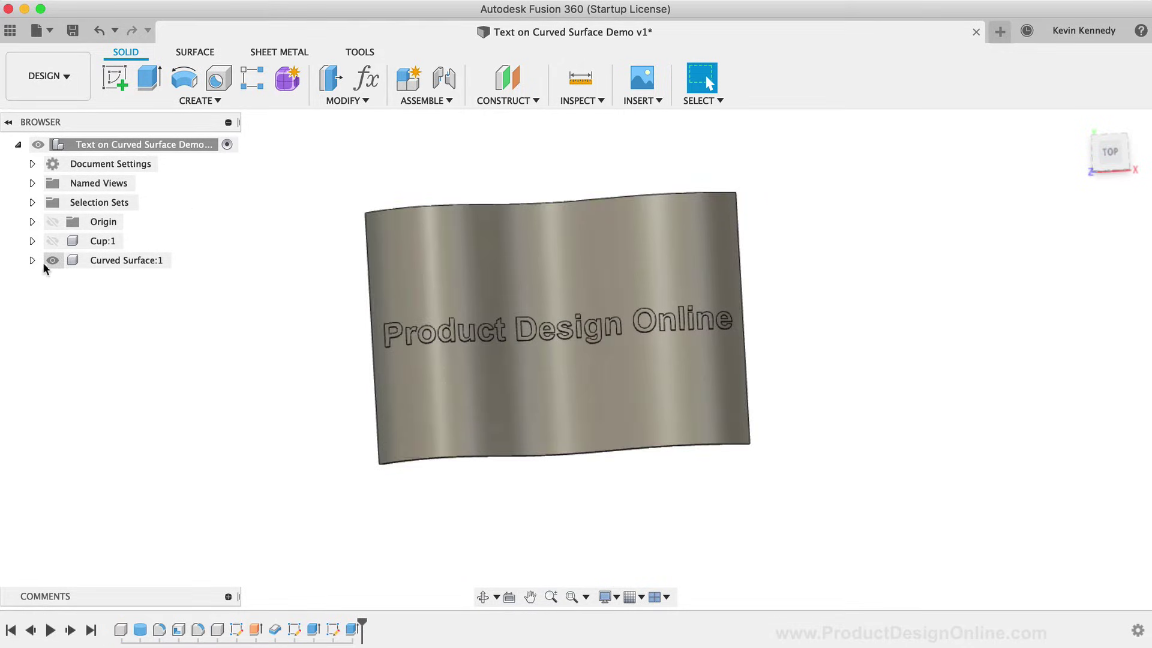
click(52, 260)
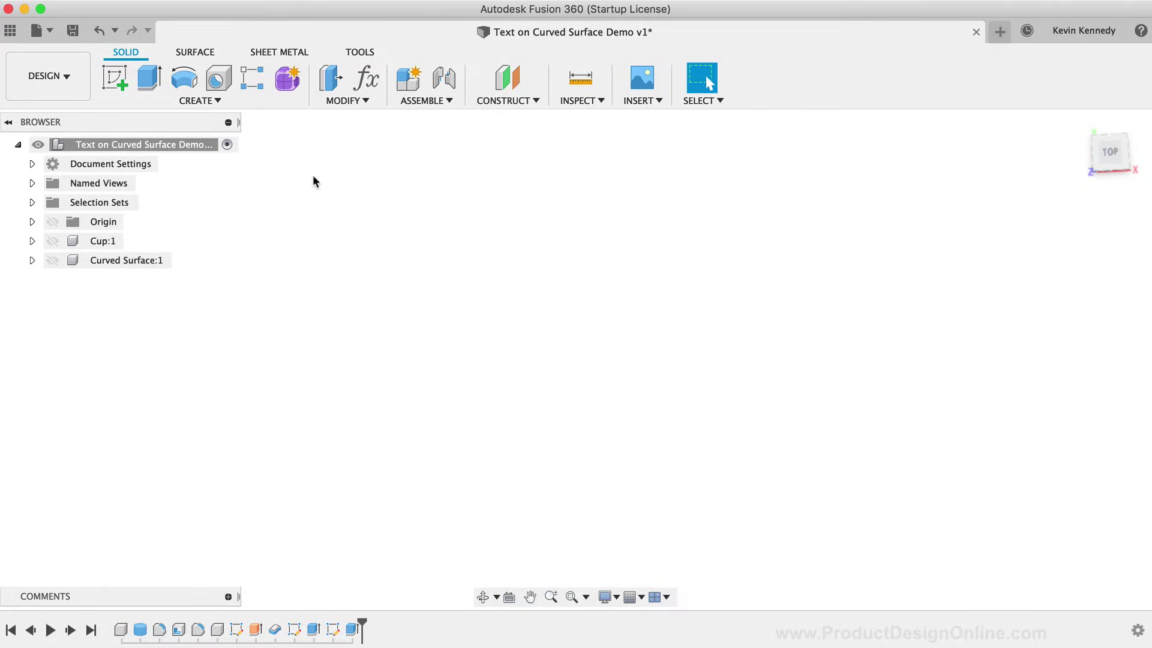
Create a new sheet metal component named '360 text' using the Steel (mm) rule.
click(423, 102)
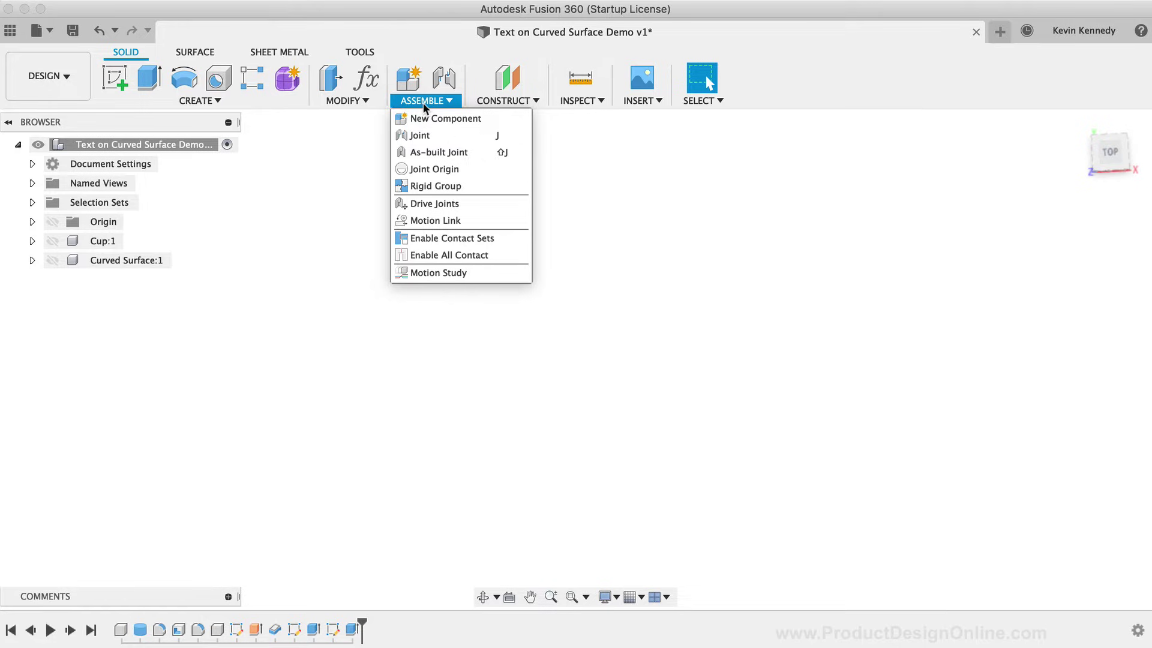
click(484, 117)
double_click(1000, 278)
text(360)
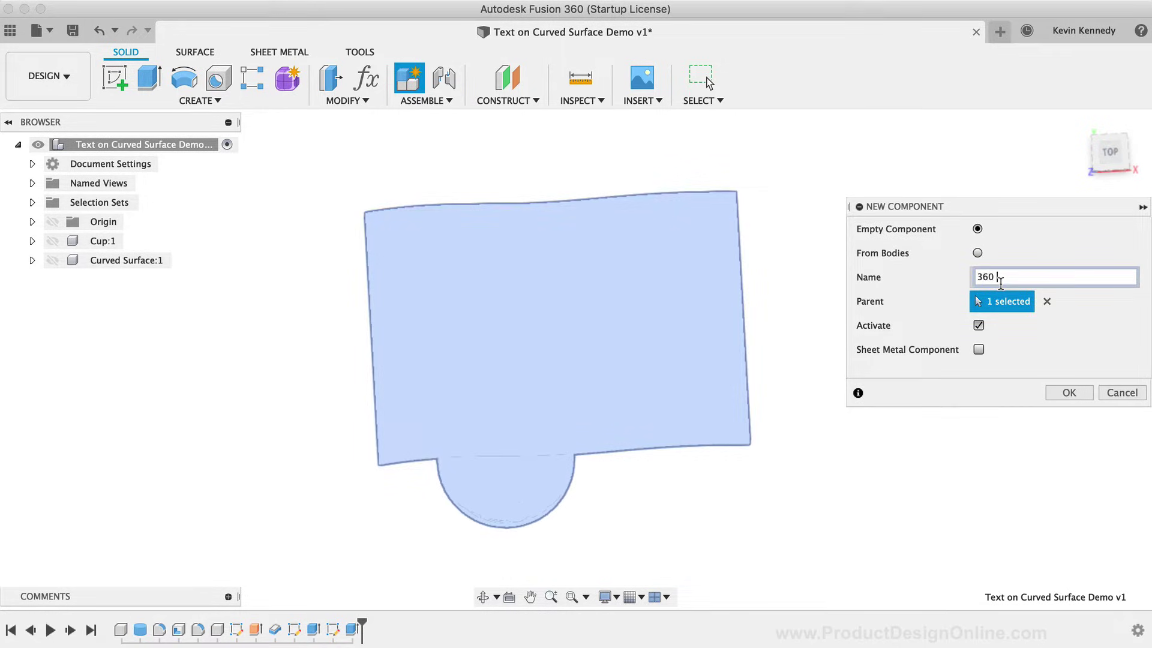
text( text)
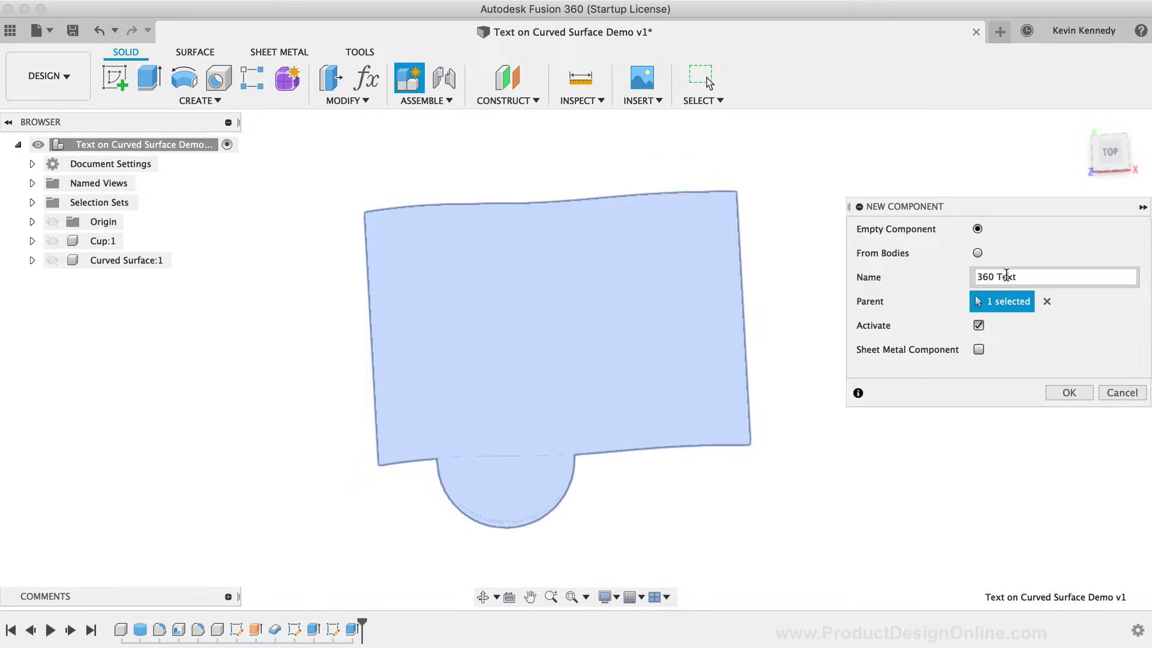
click(978, 350)
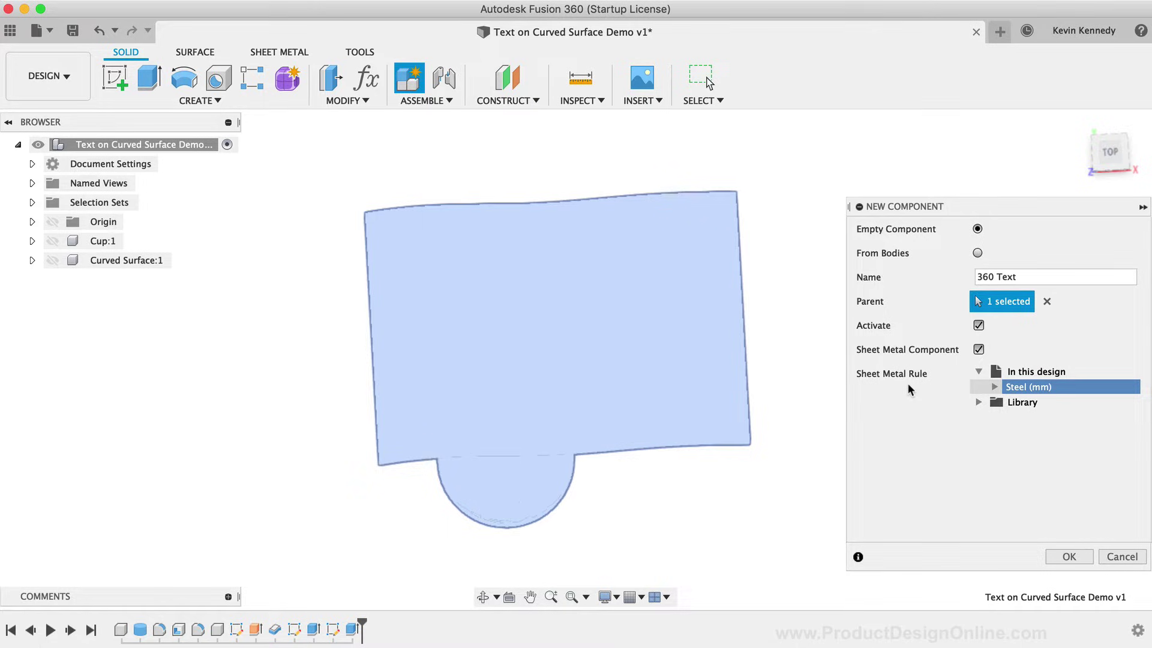
click(1068, 556)
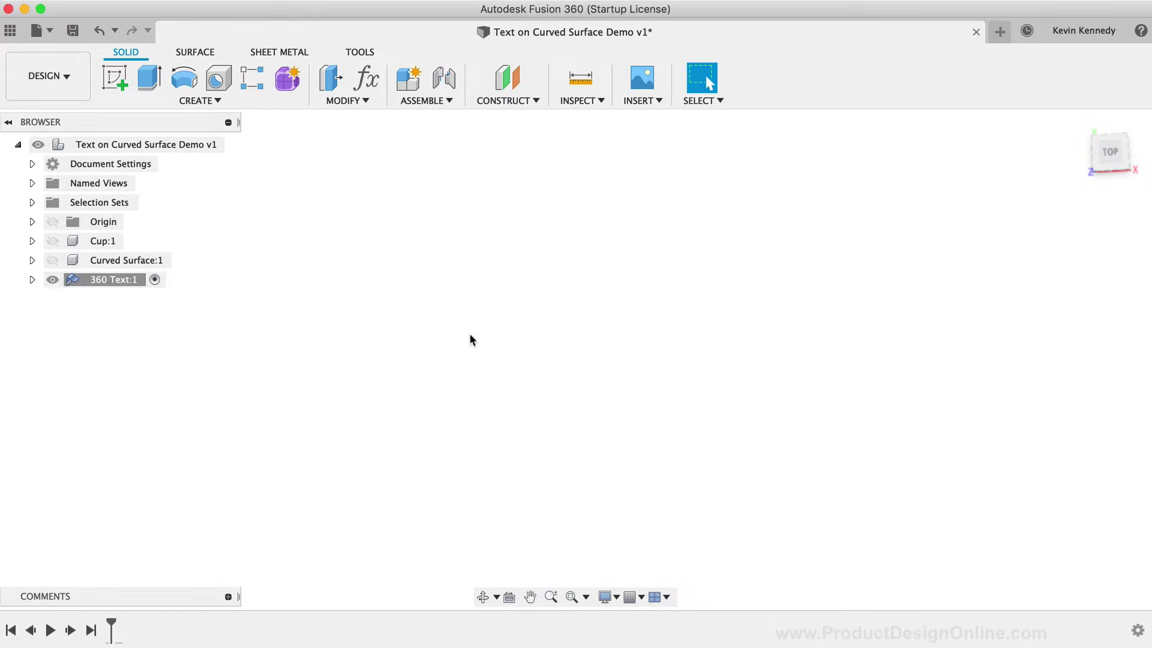
On the top origin plane, sketch a 100 mm diameter circle centred on the origin.
key(c)
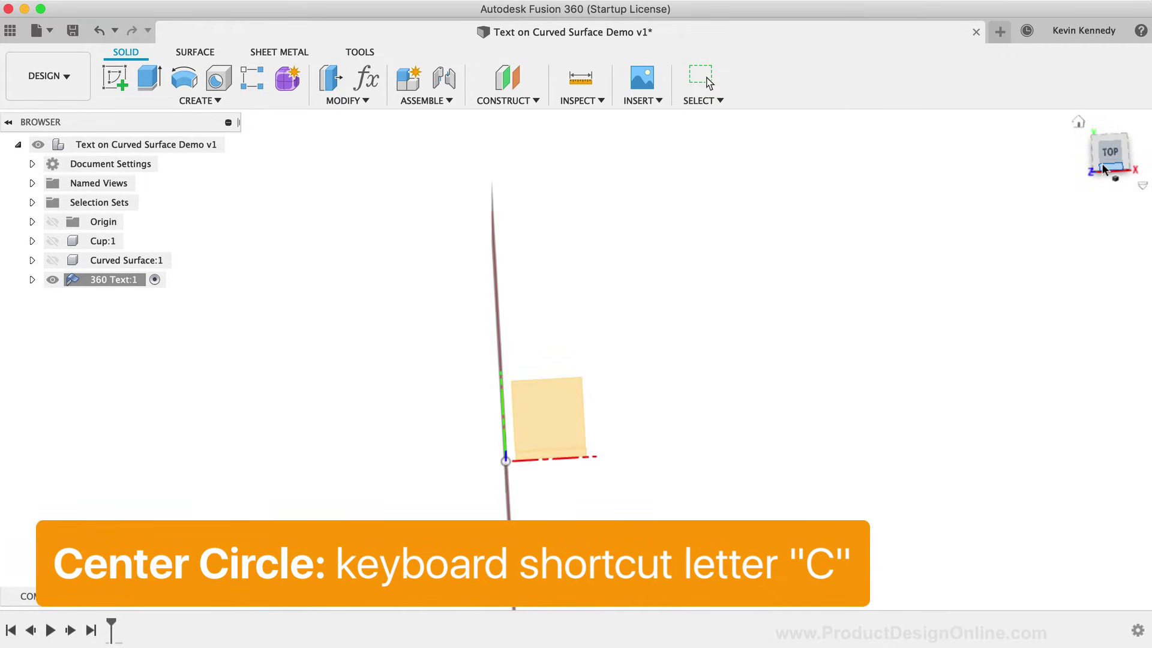
click(1078, 122)
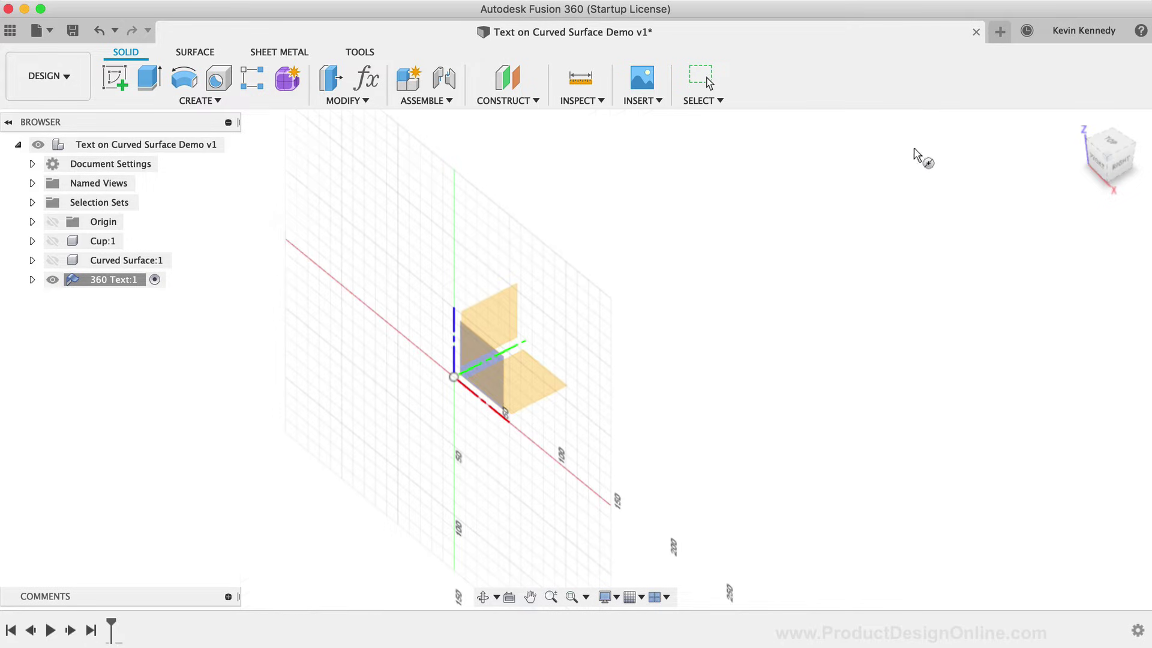
click(528, 376)
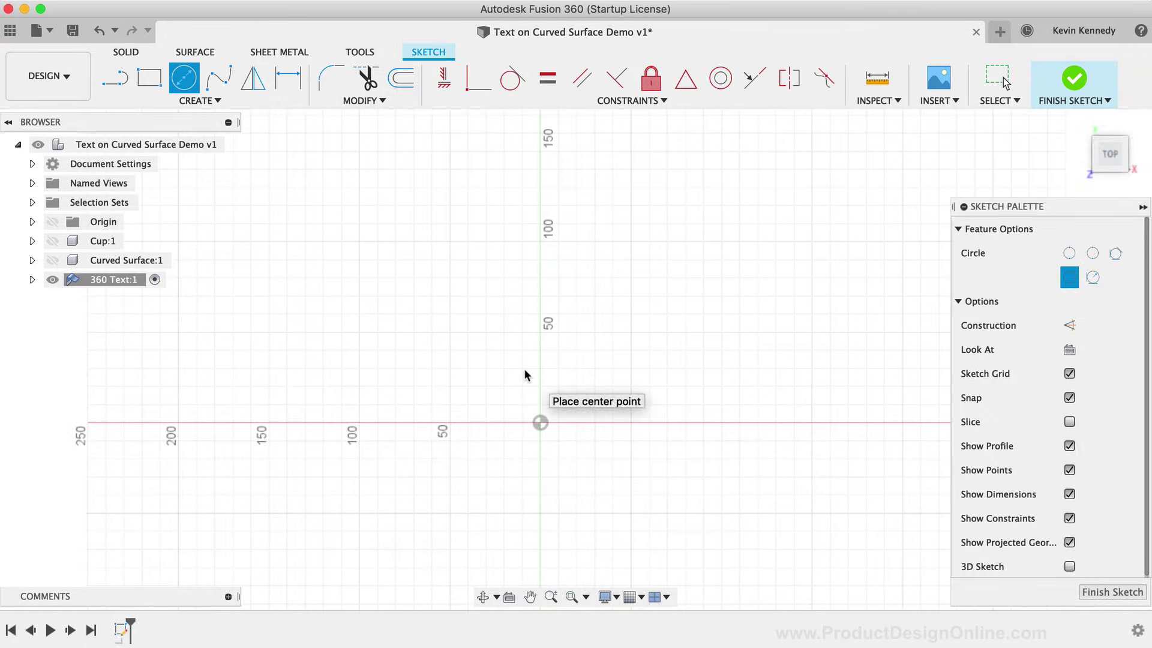
click(540, 424)
scroll(432, 392, down, 3)
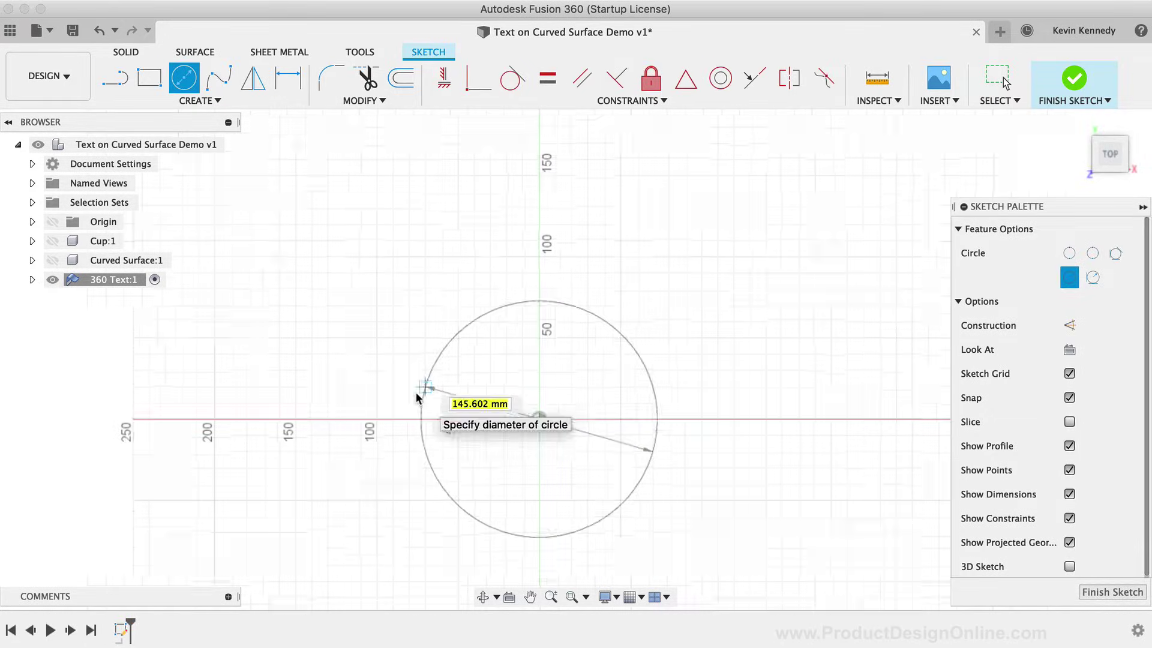
scroll(418, 399, up, 5)
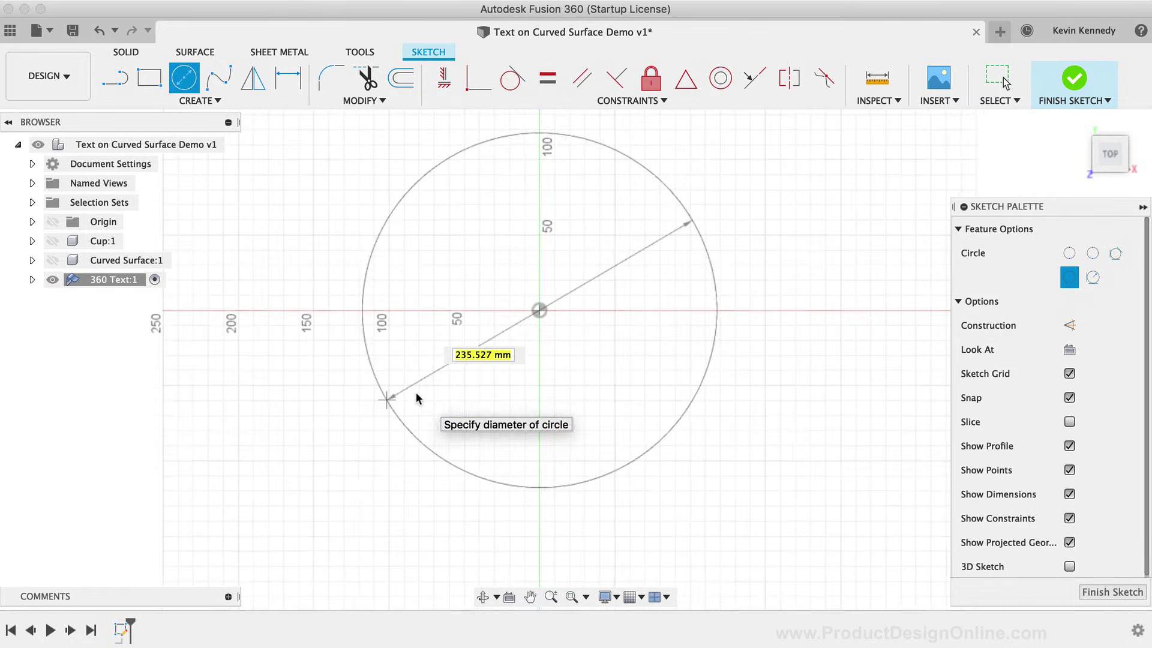
text(100)
key(Tab)
key(Return)
key(Escape)
scroll(589, 400, up, 3)
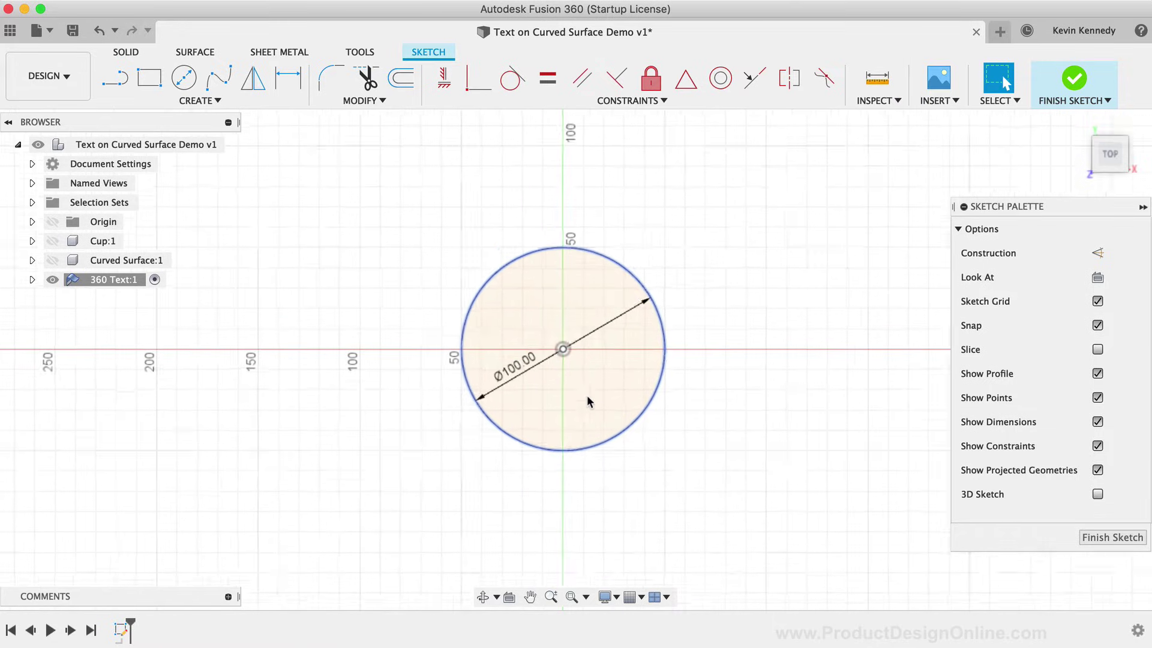
middle_drag(592, 391, 504, 367)
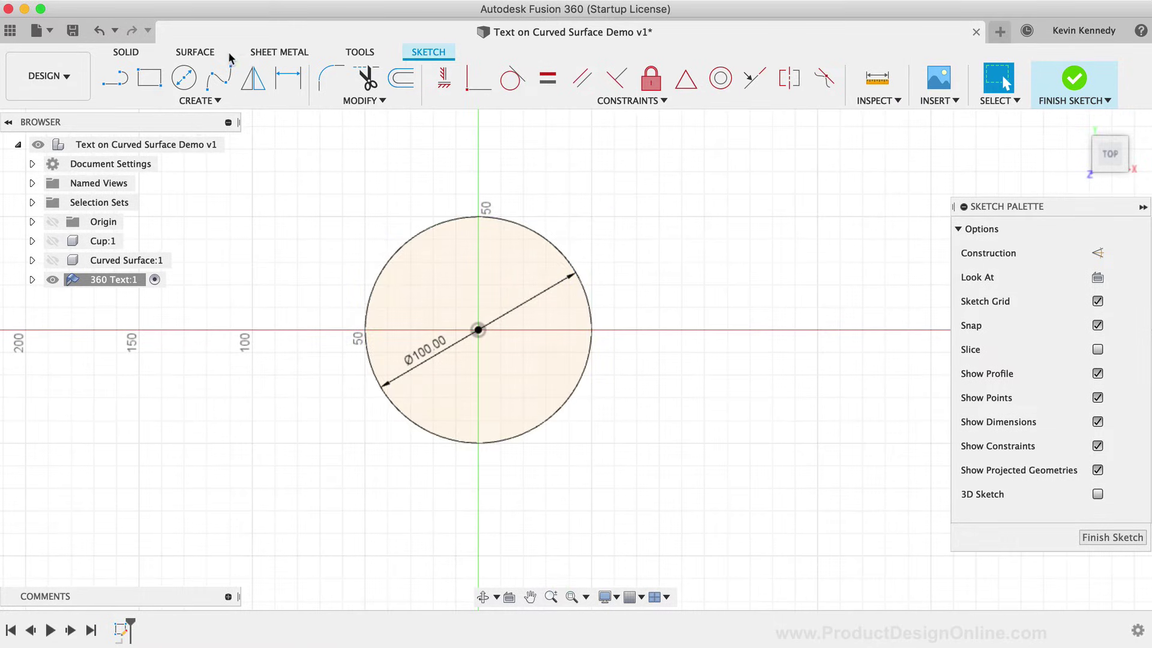
click(262, 53)
scroll(456, 381, up, 3)
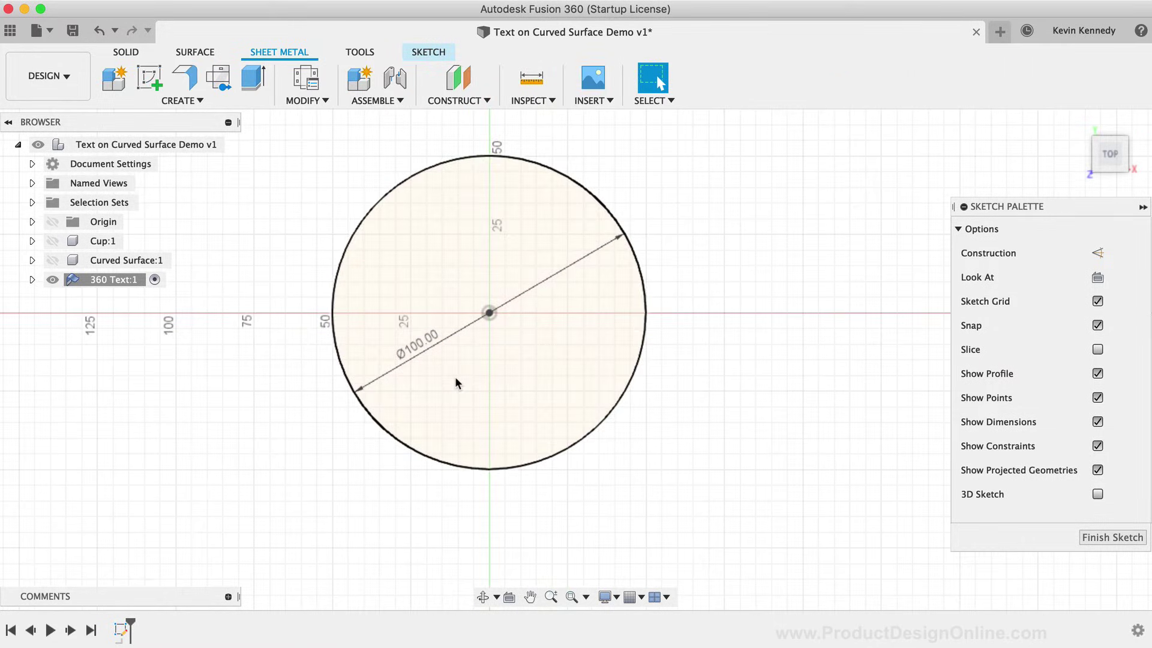
click(187, 74)
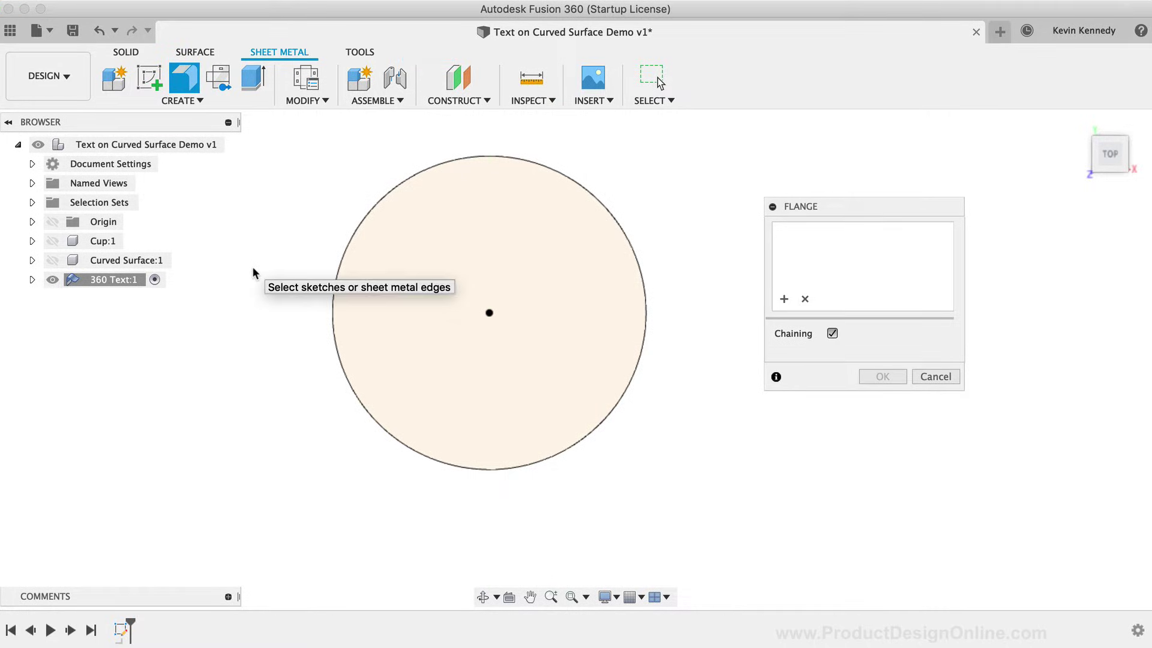
click(454, 232)
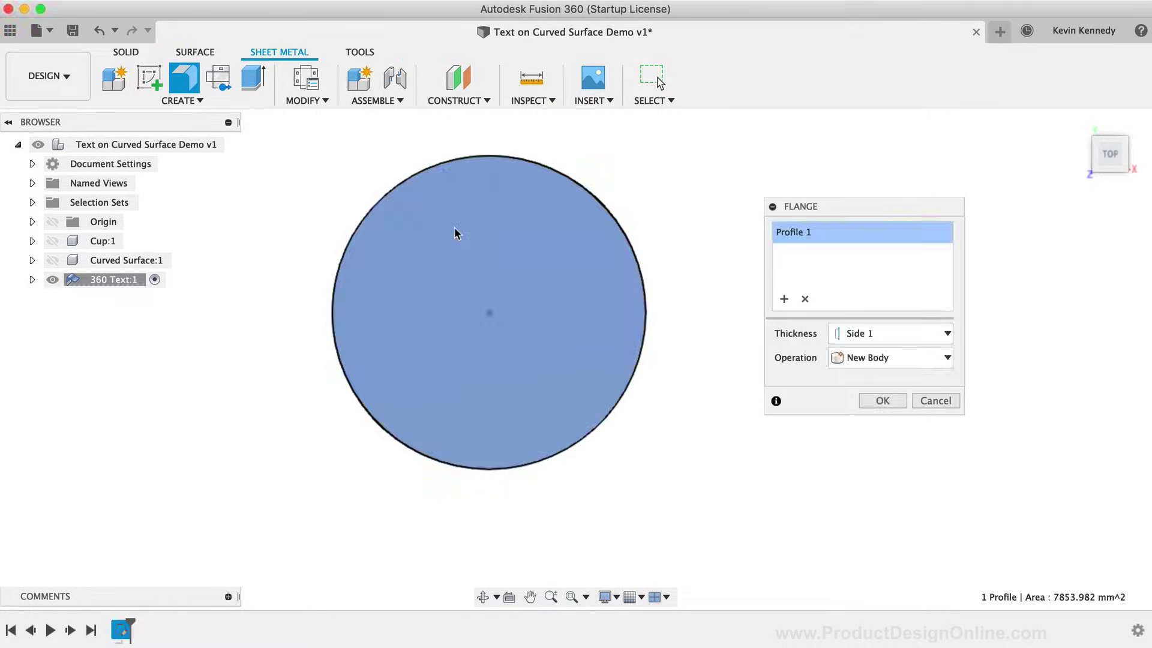
click(1099, 171)
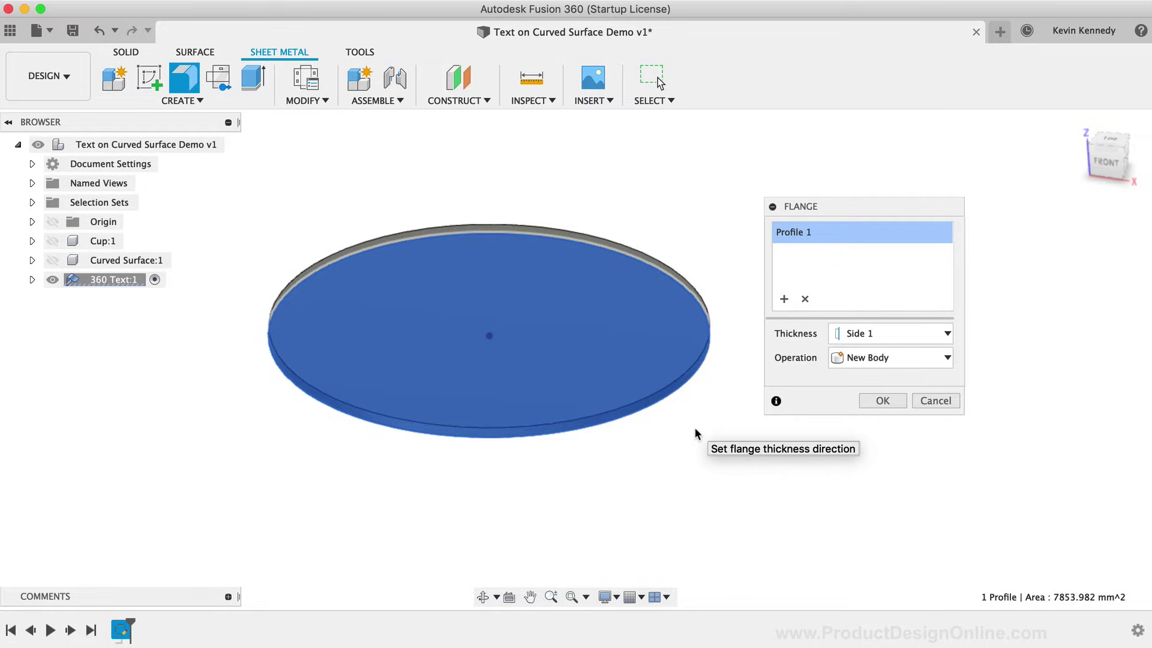
Draw a 359° centre-point arc centred on the origin, viewed from the top.
click(936, 401)
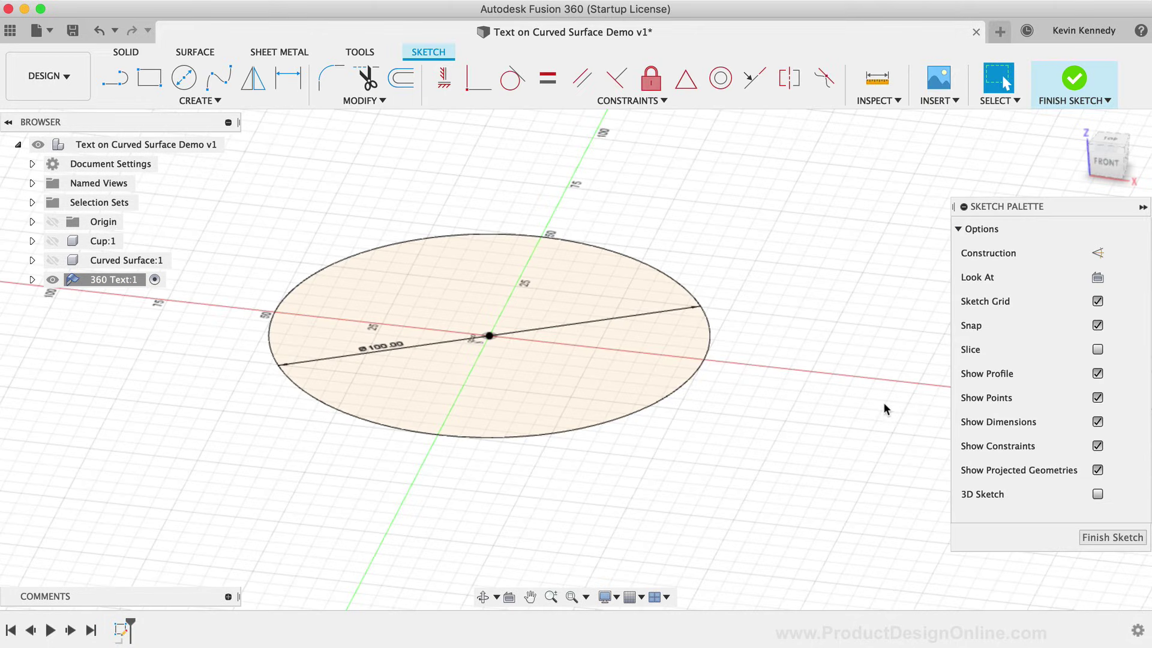
click(1110, 141)
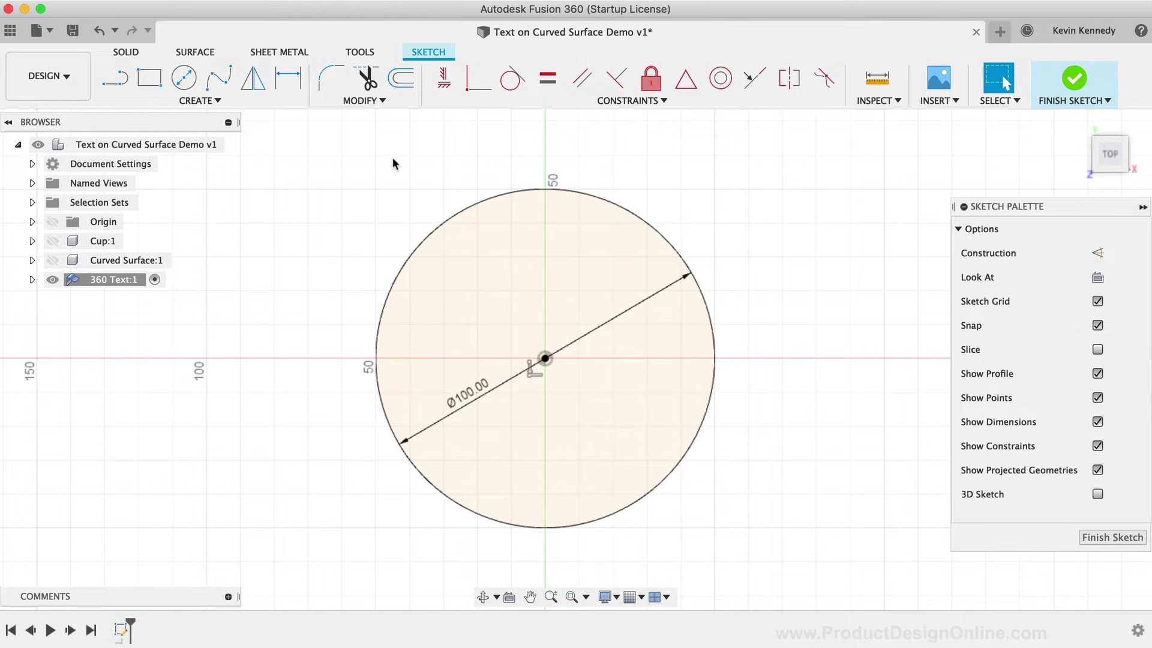
click(184, 103)
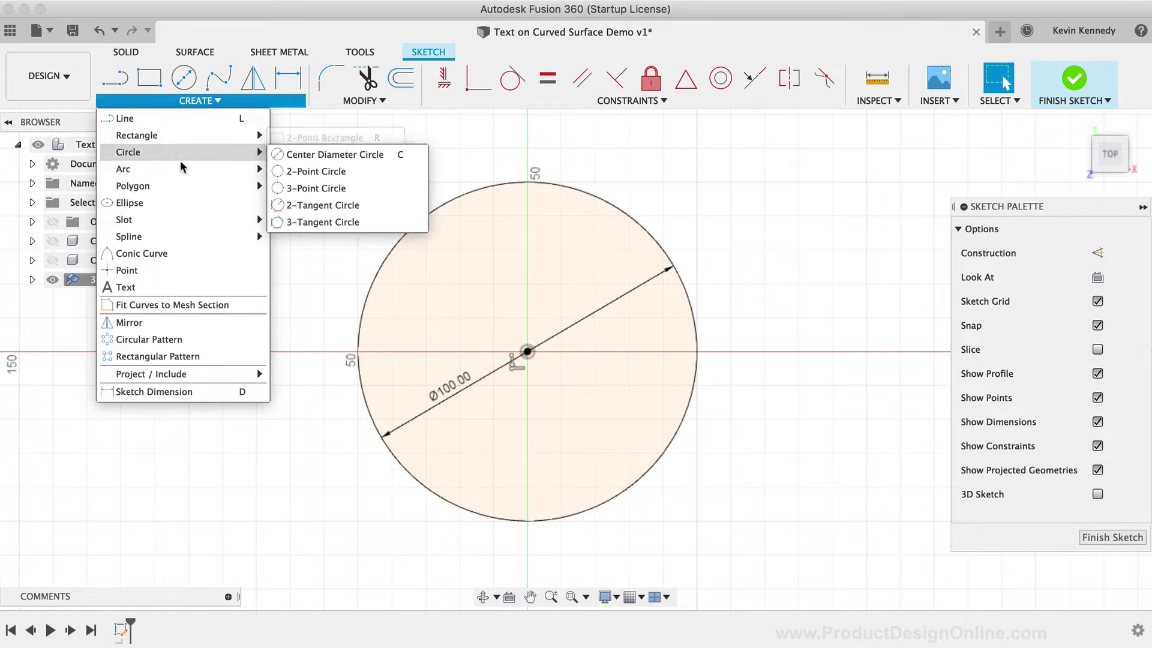
mouse_move(183, 170)
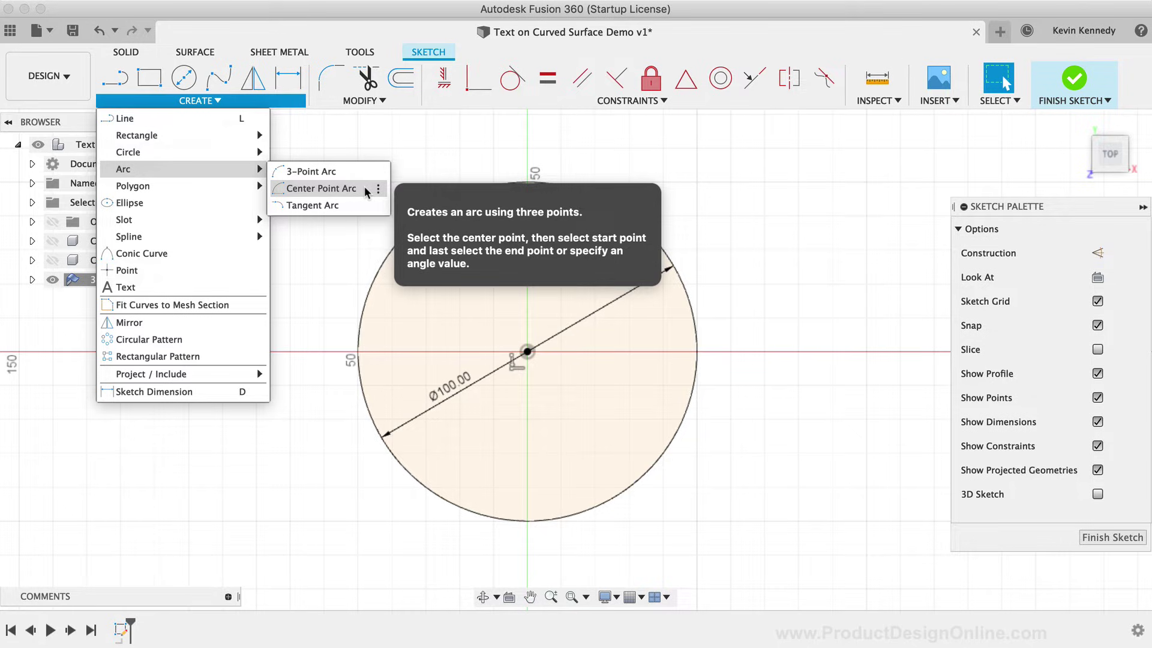
click(321, 189)
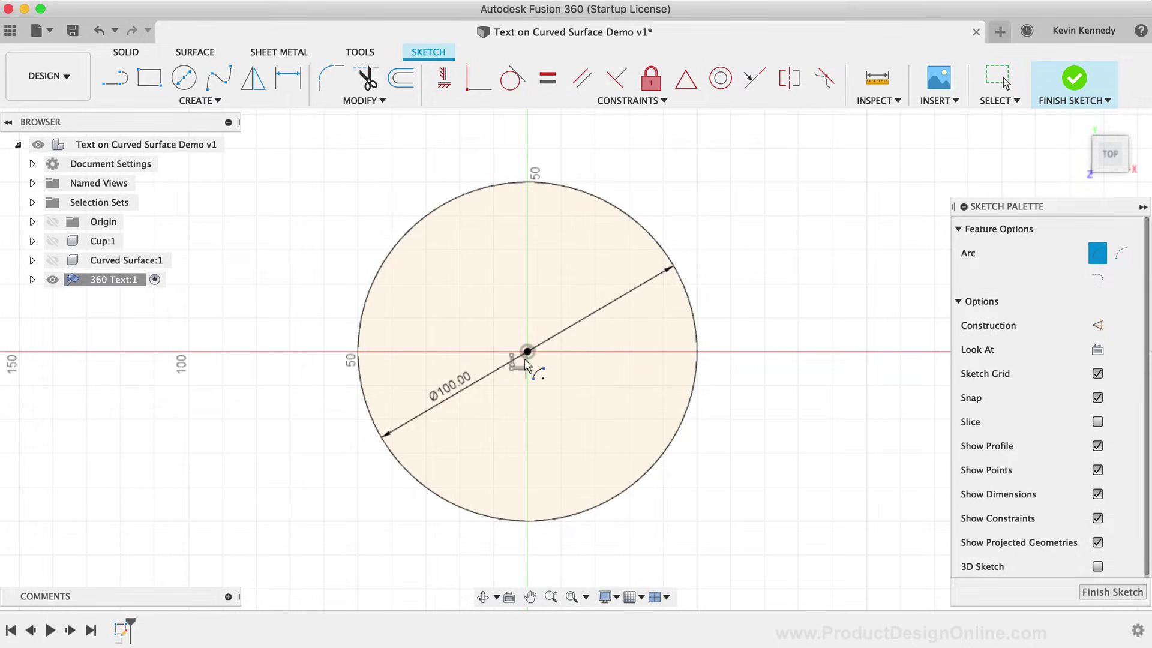
click(526, 354)
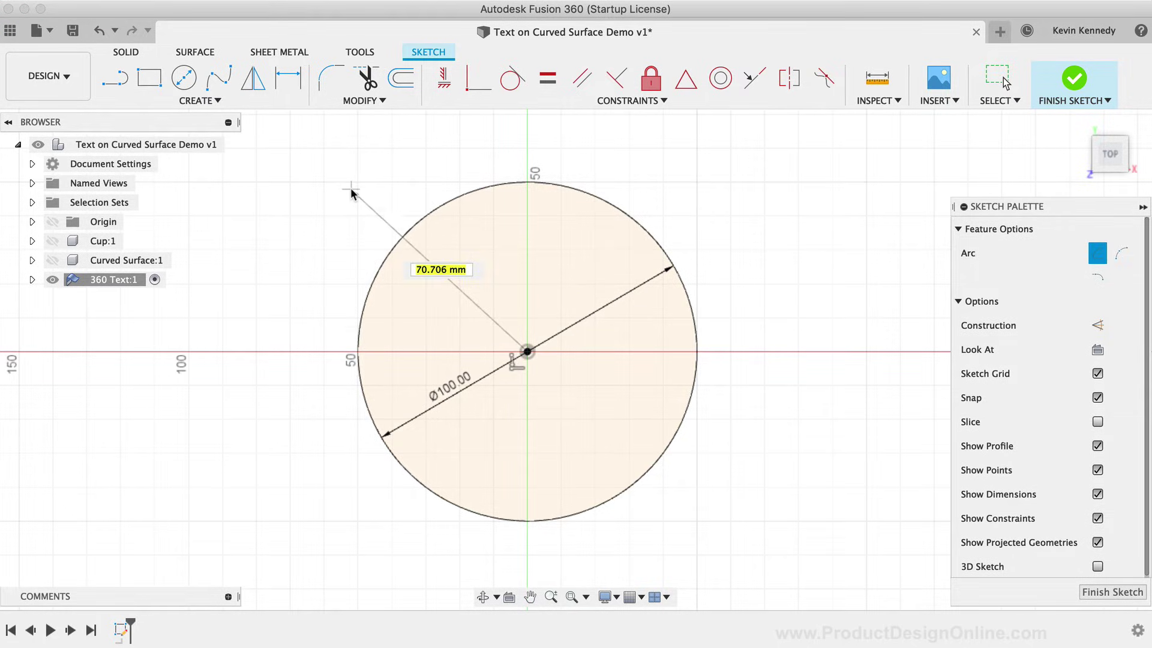
click(351, 189)
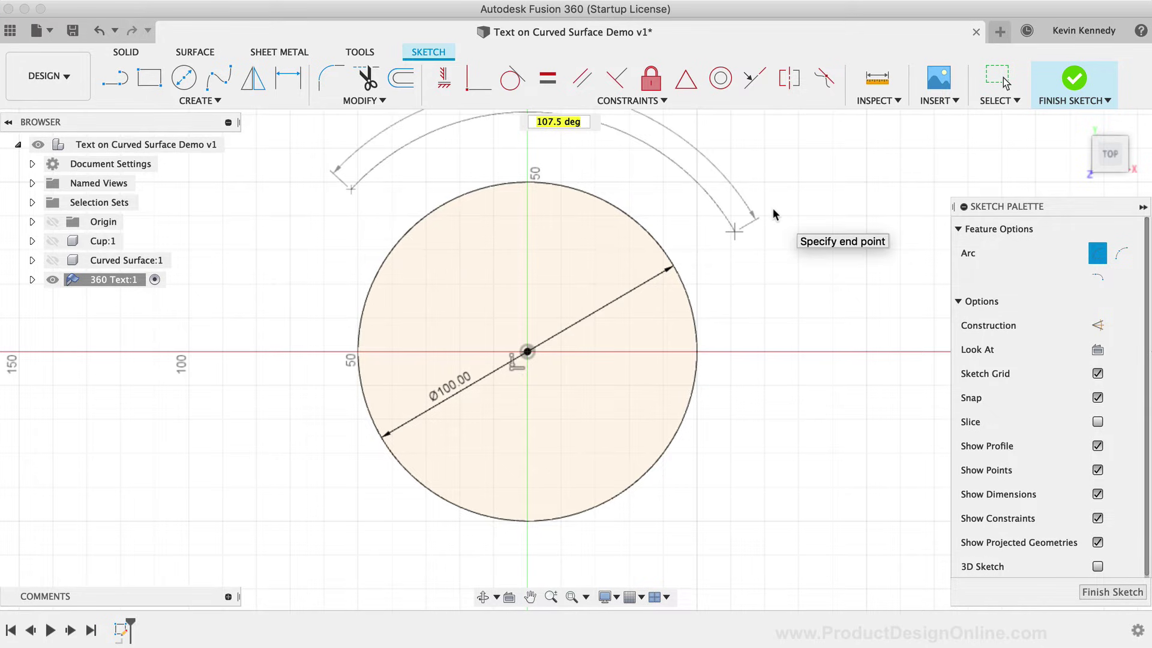
text(359)
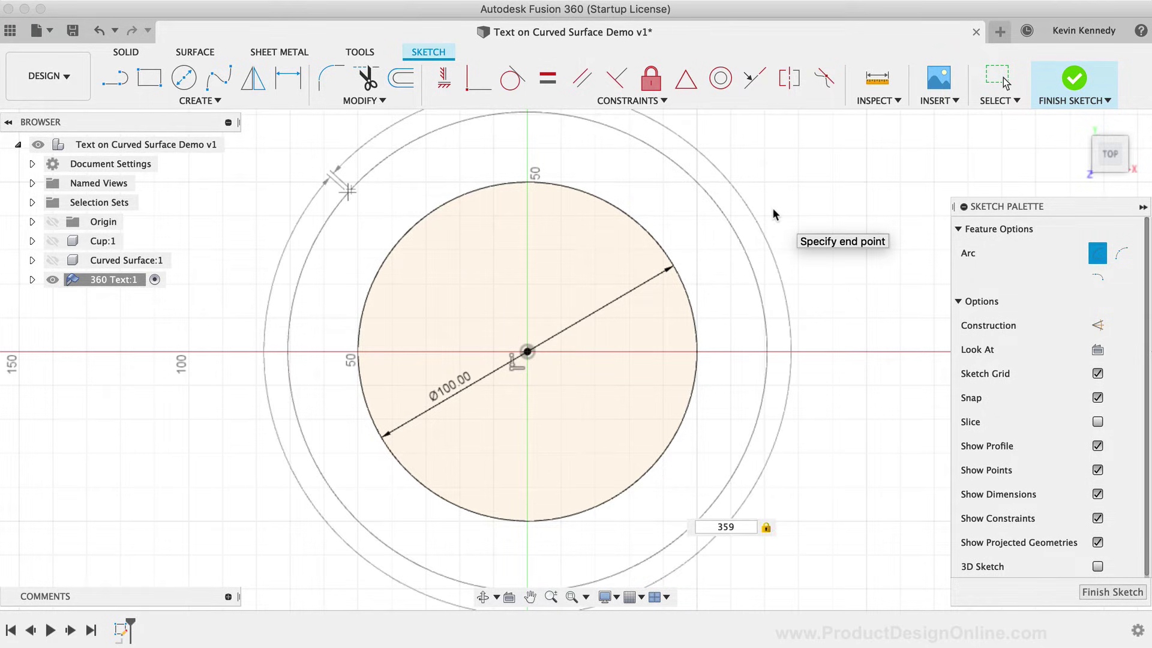
key(Return)
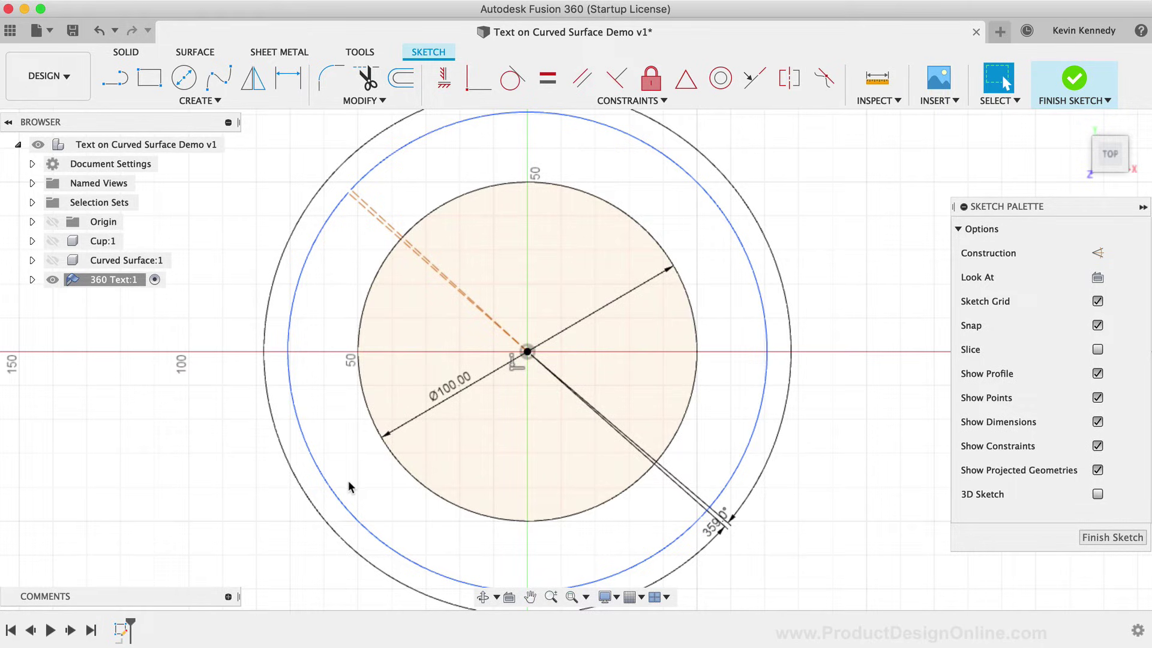
Delete the 100 mm circle and dimension the arc's radius to 50 mm.
click(372, 424)
key(Delete)
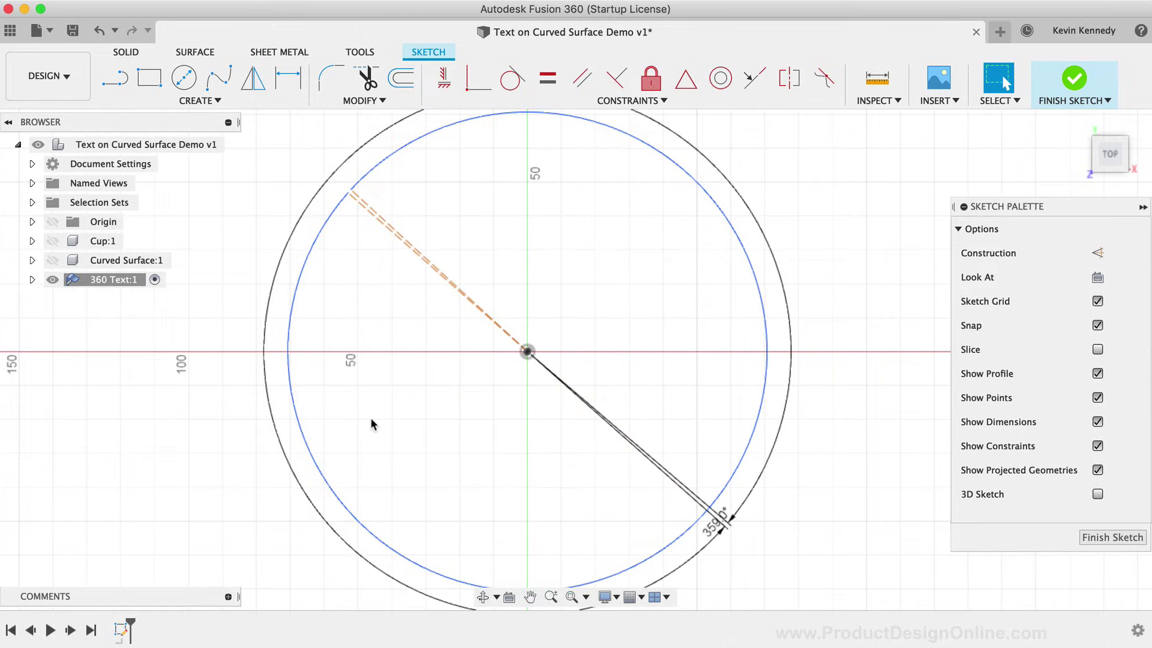
key(F6)
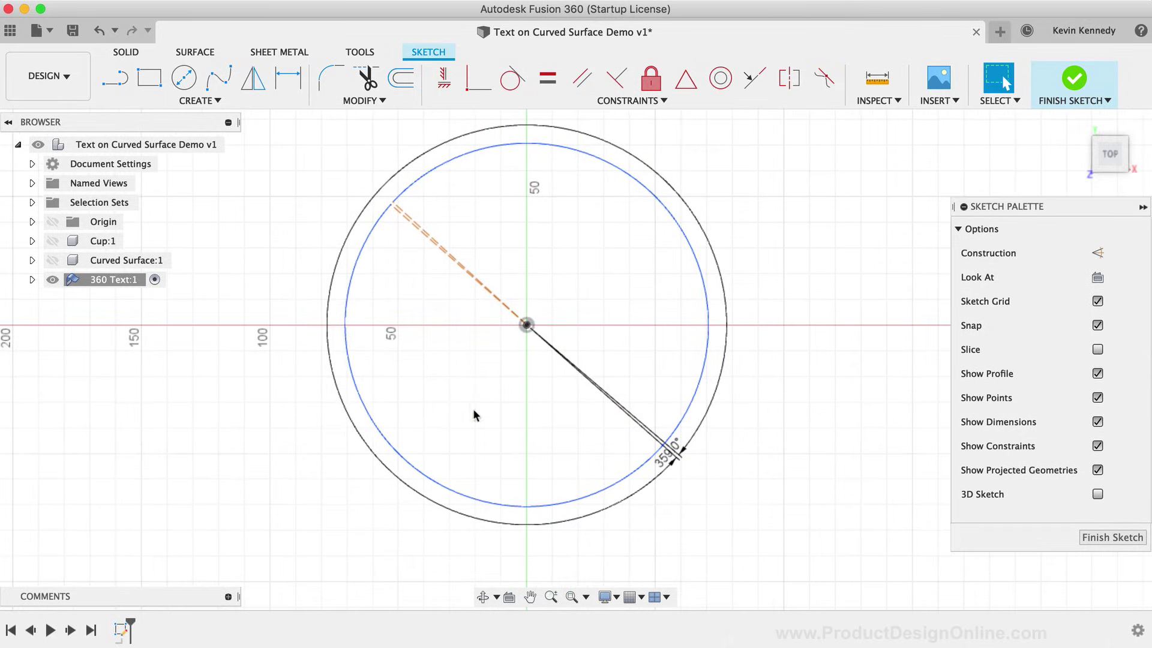
key(d)
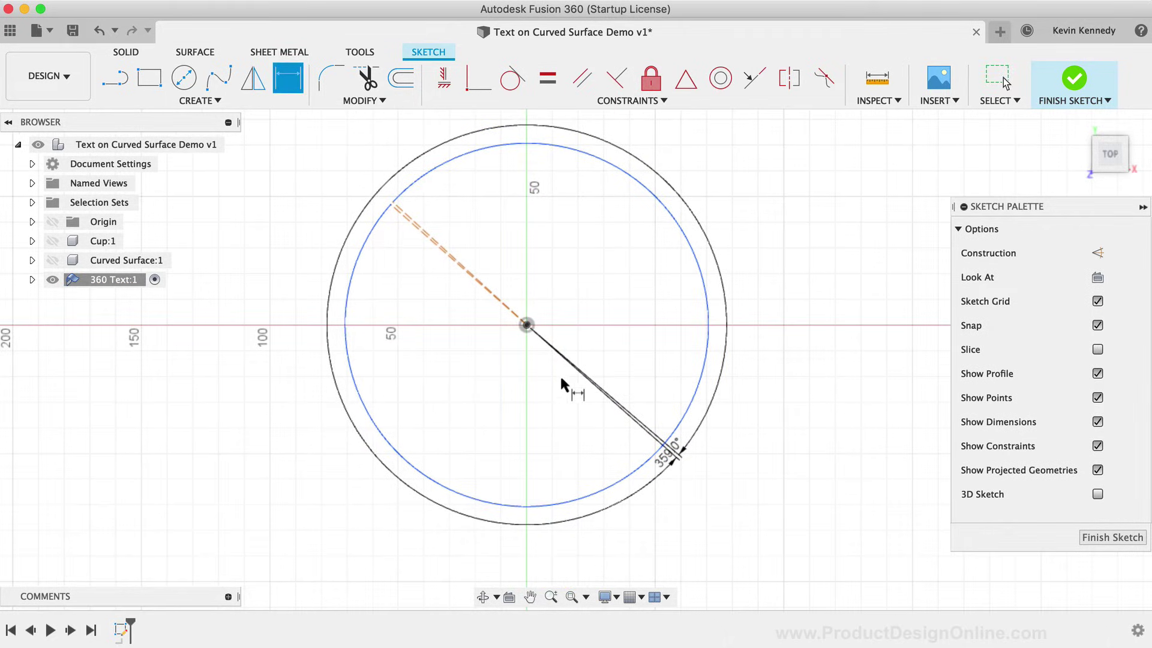
click(569, 502)
click(288, 478)
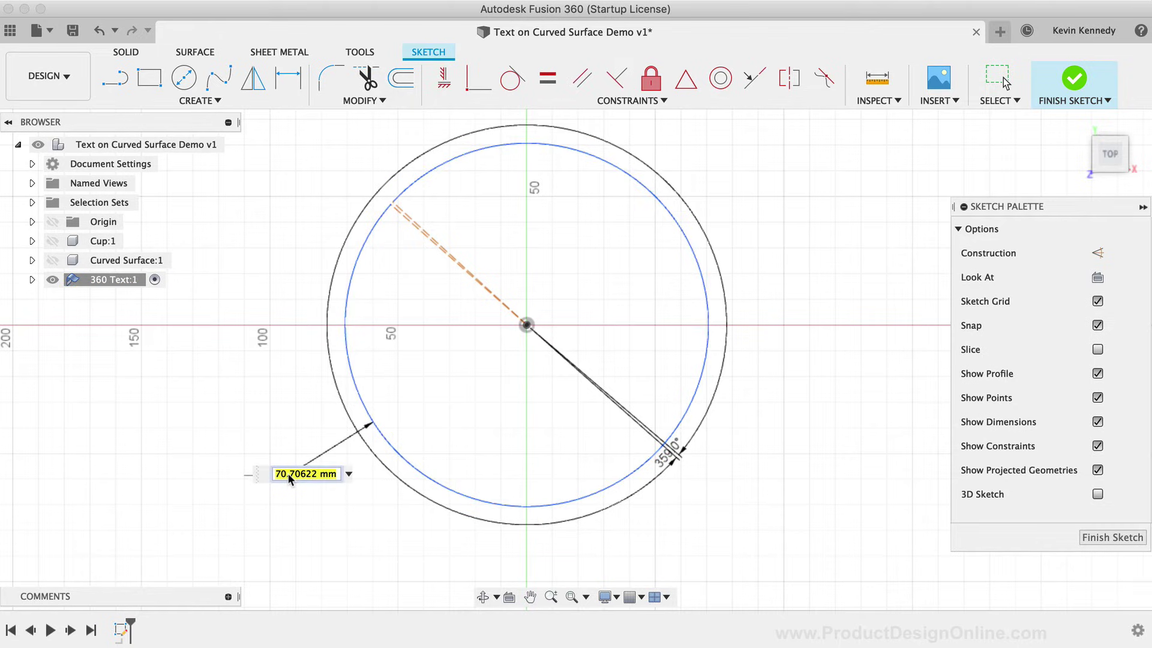
text(50)
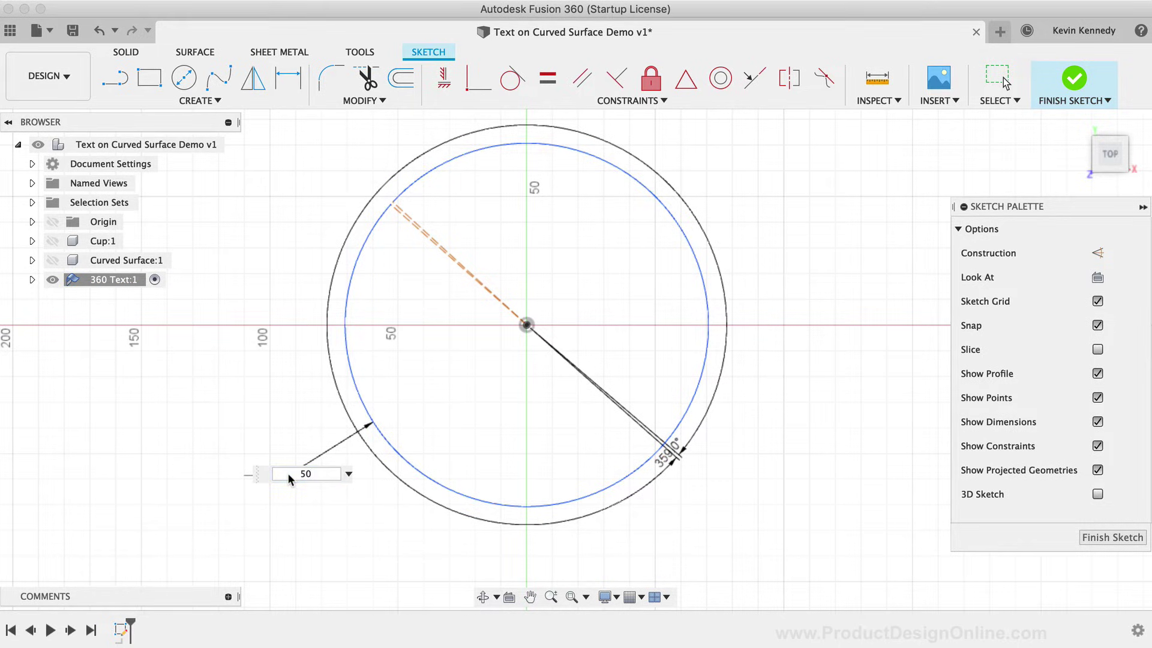
key(Return)
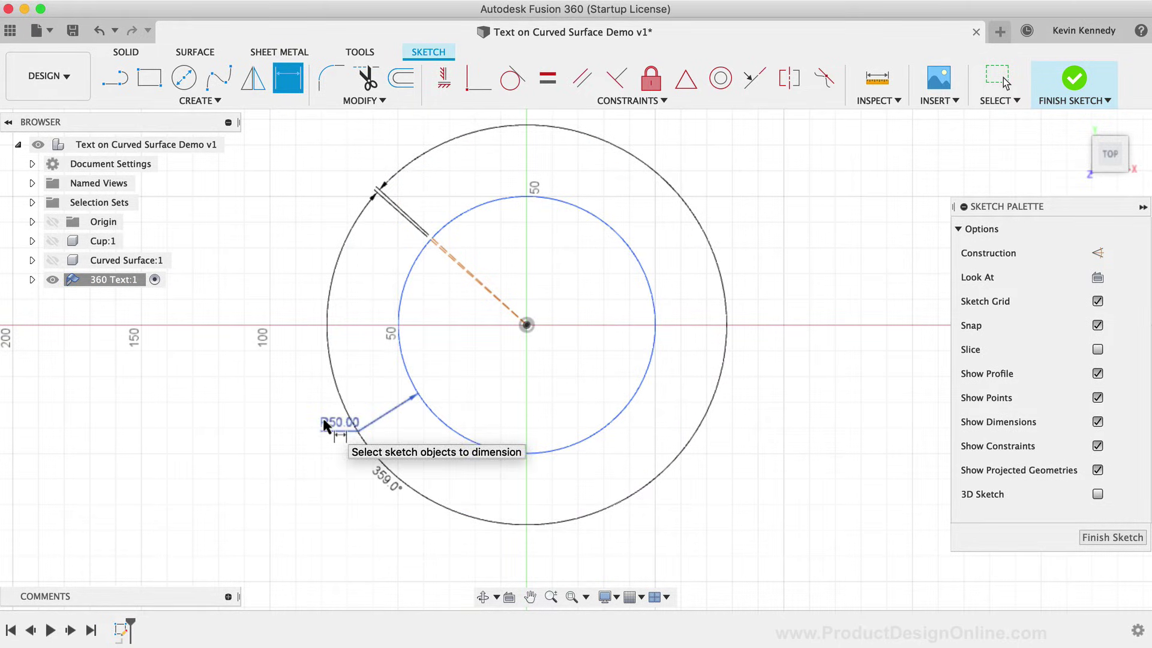
key(Escape)
drag(386, 476, 428, 445)
Build a 100 mm sheet-metal flange from the 359° arc to form a seamed cylinder.
click(260, 55)
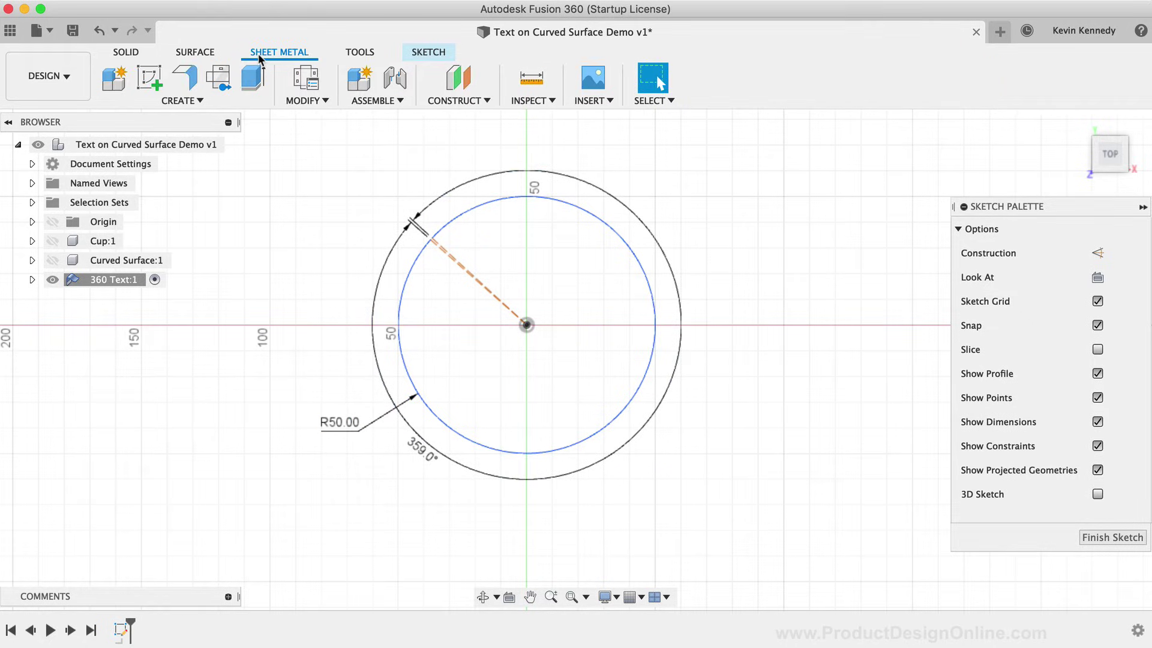
click(185, 80)
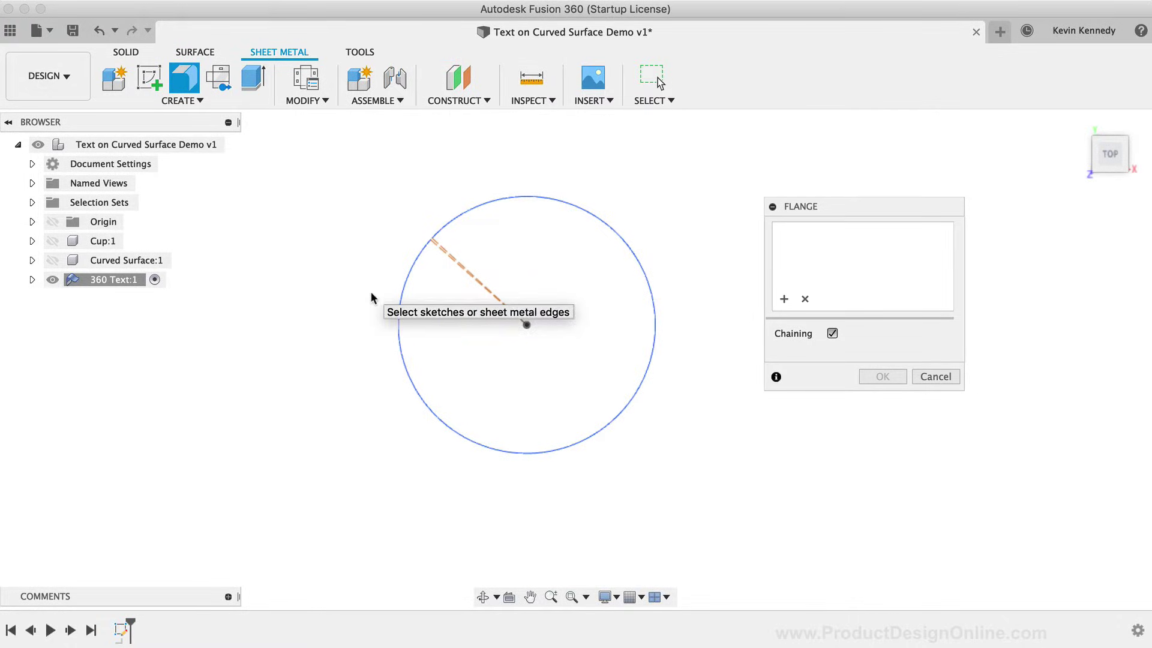
click(401, 300)
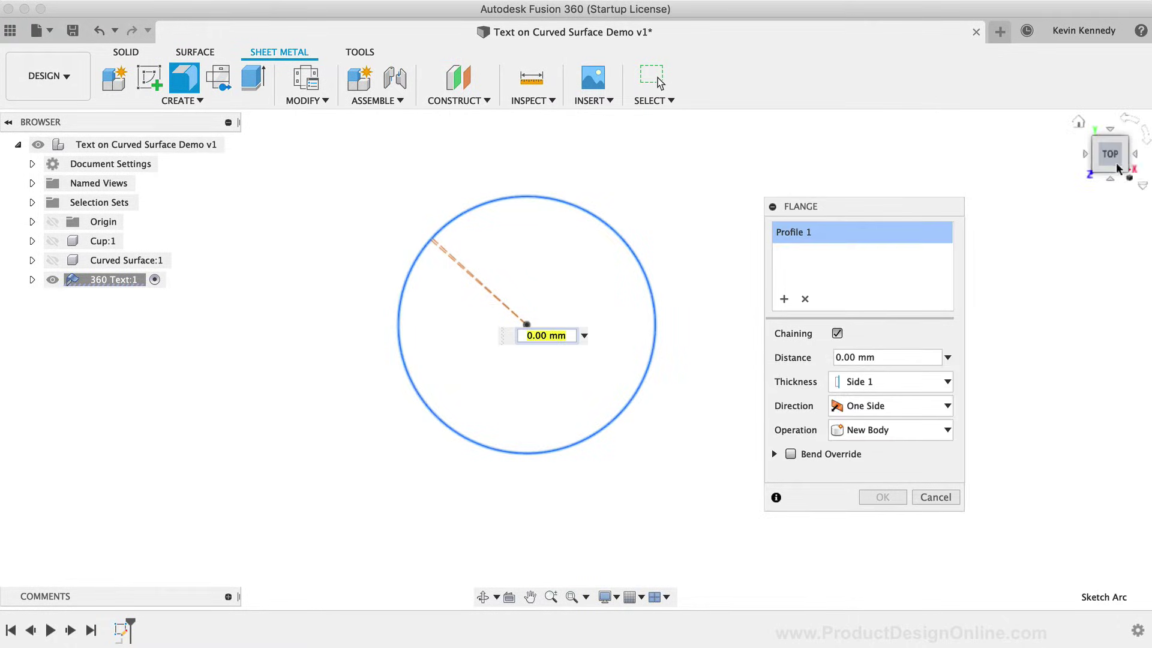
drag(1109, 158, 1104, 131)
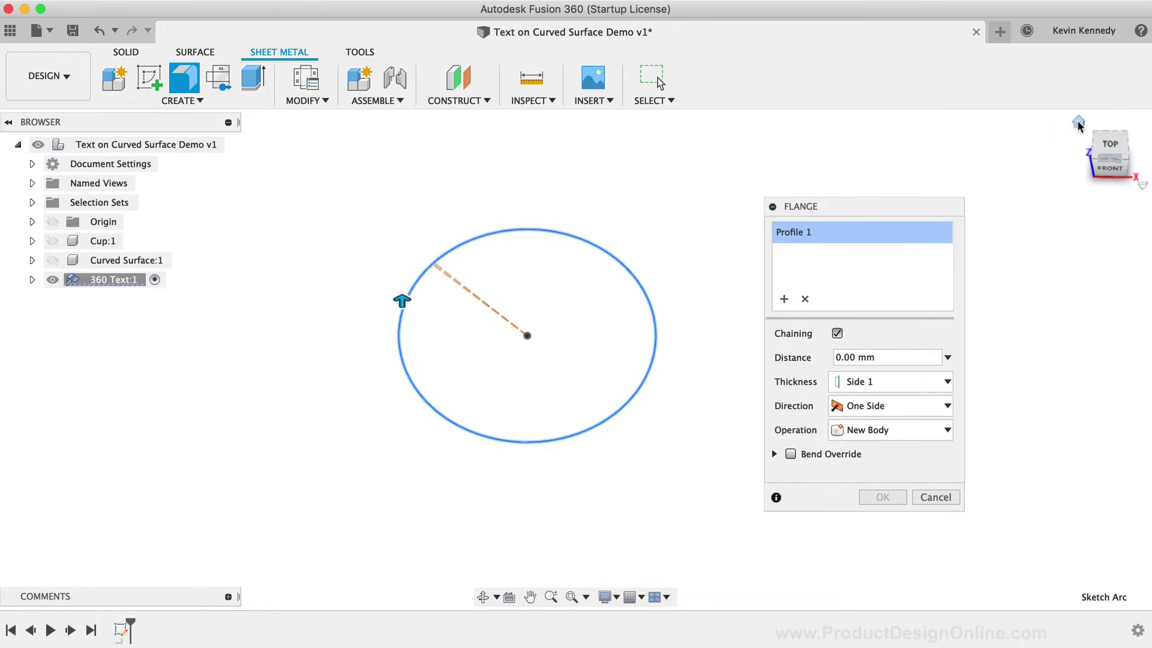
click(1078, 122)
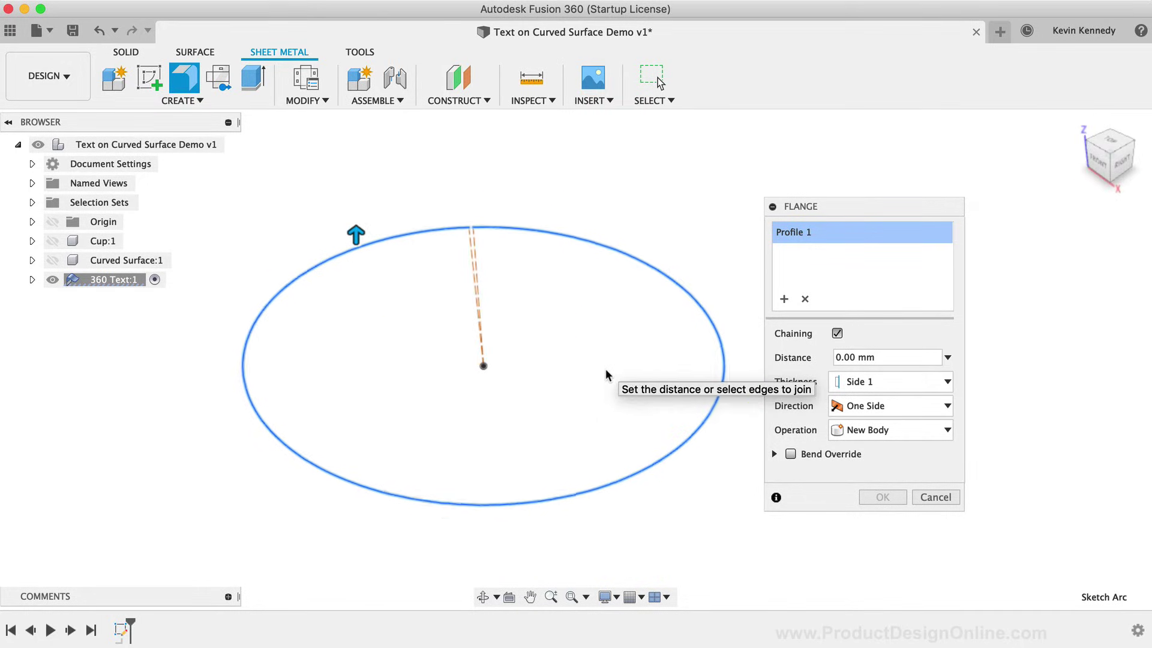
click(854, 358)
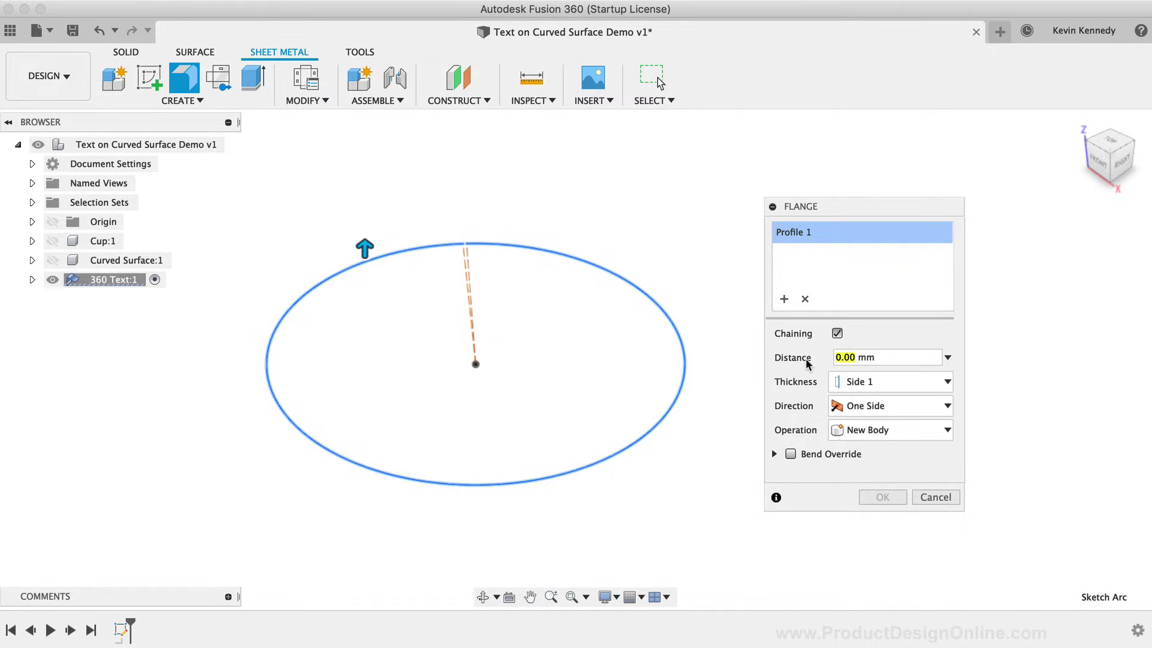
text(100)
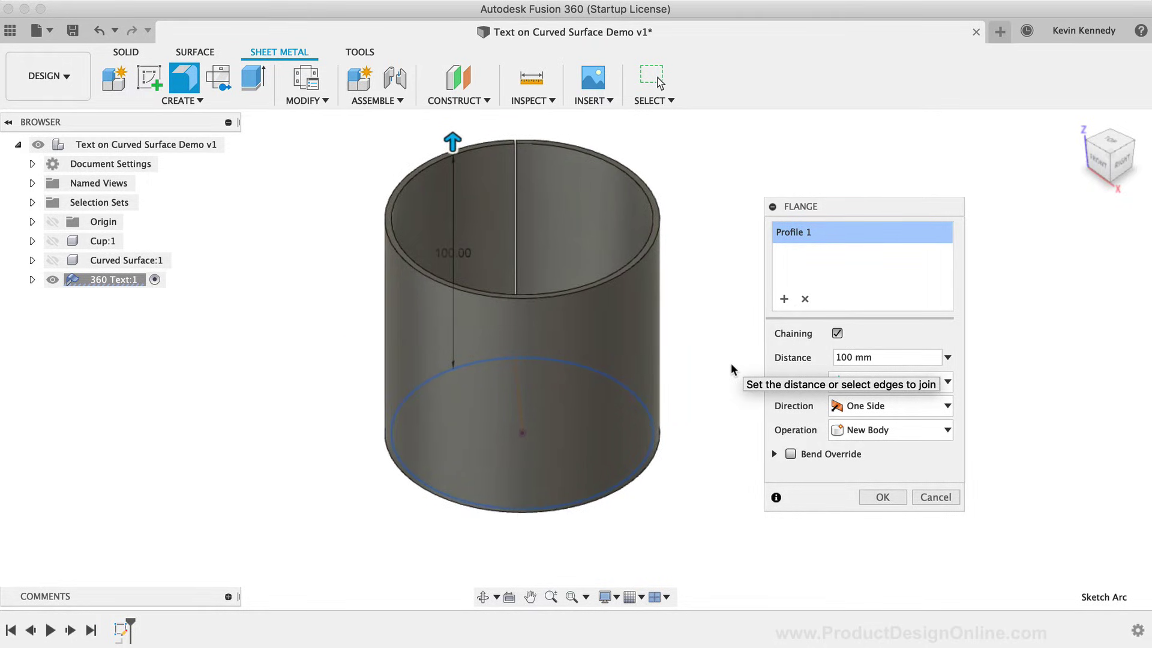
drag(837, 208, 802, 178)
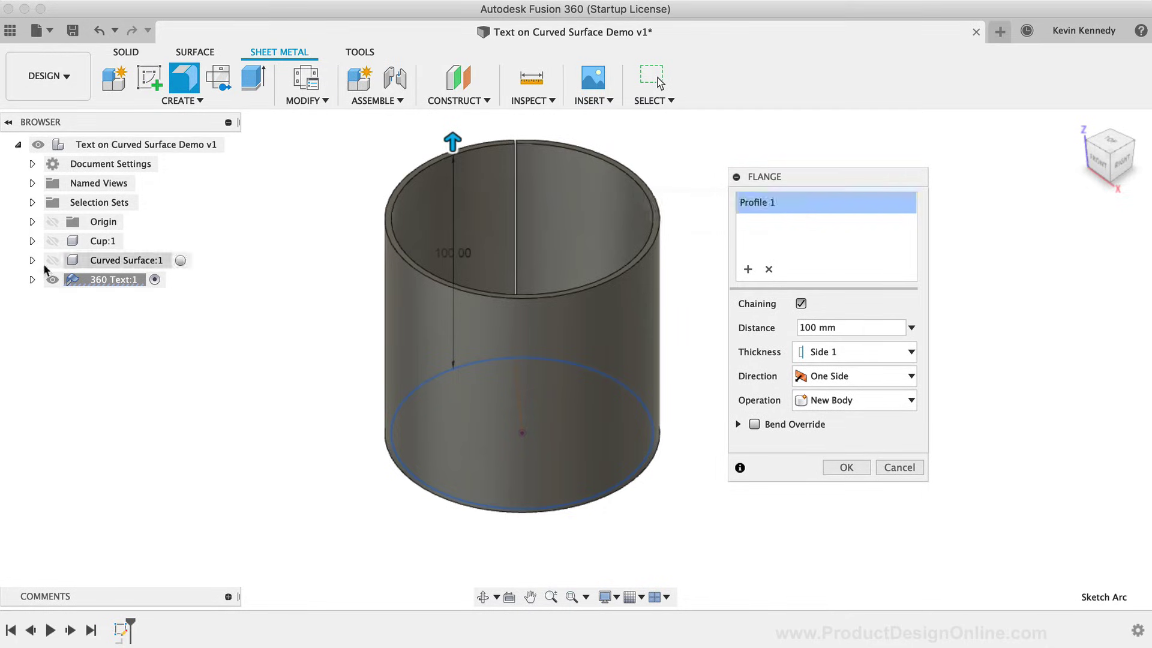
click(31, 282)
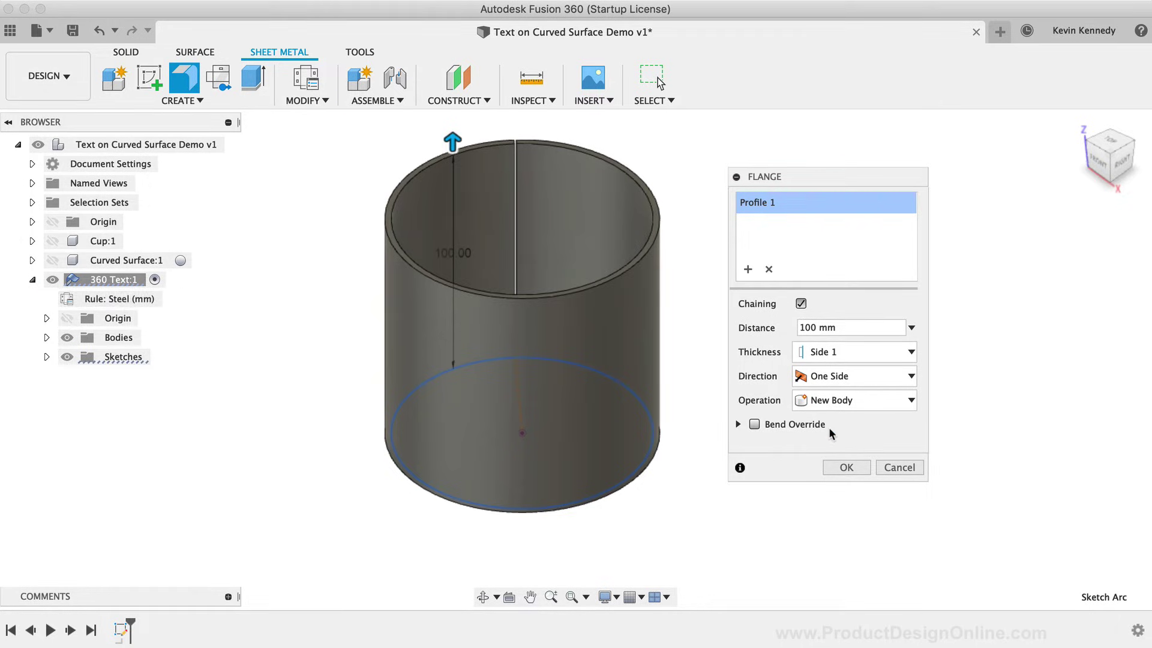
click(846, 468)
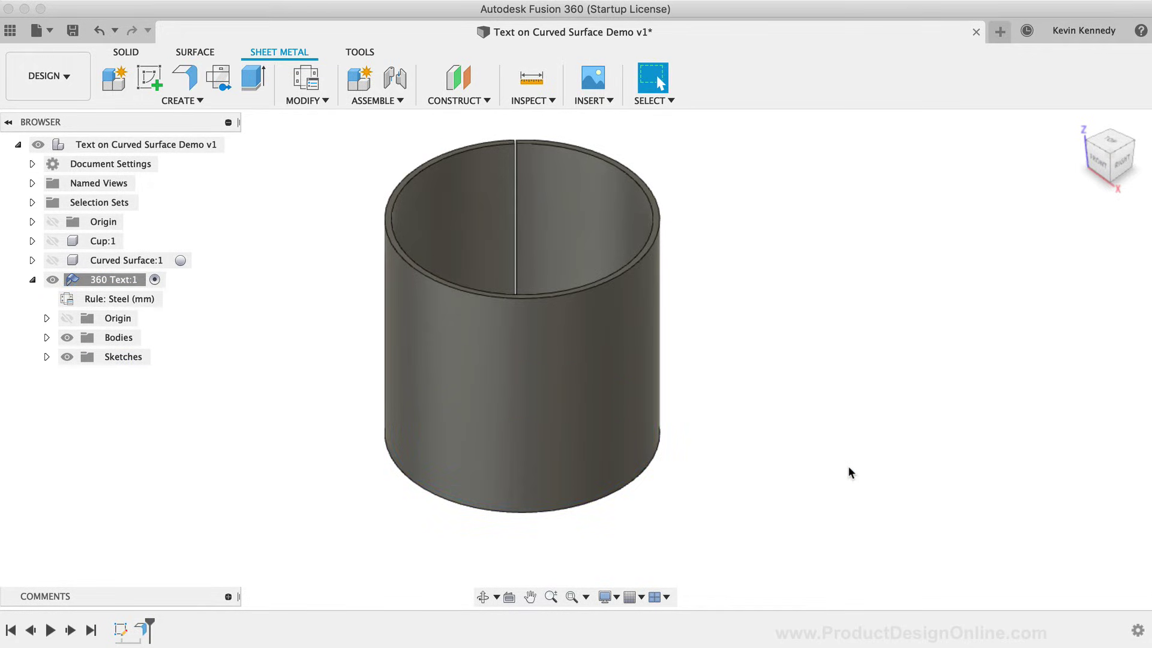
click(306, 100)
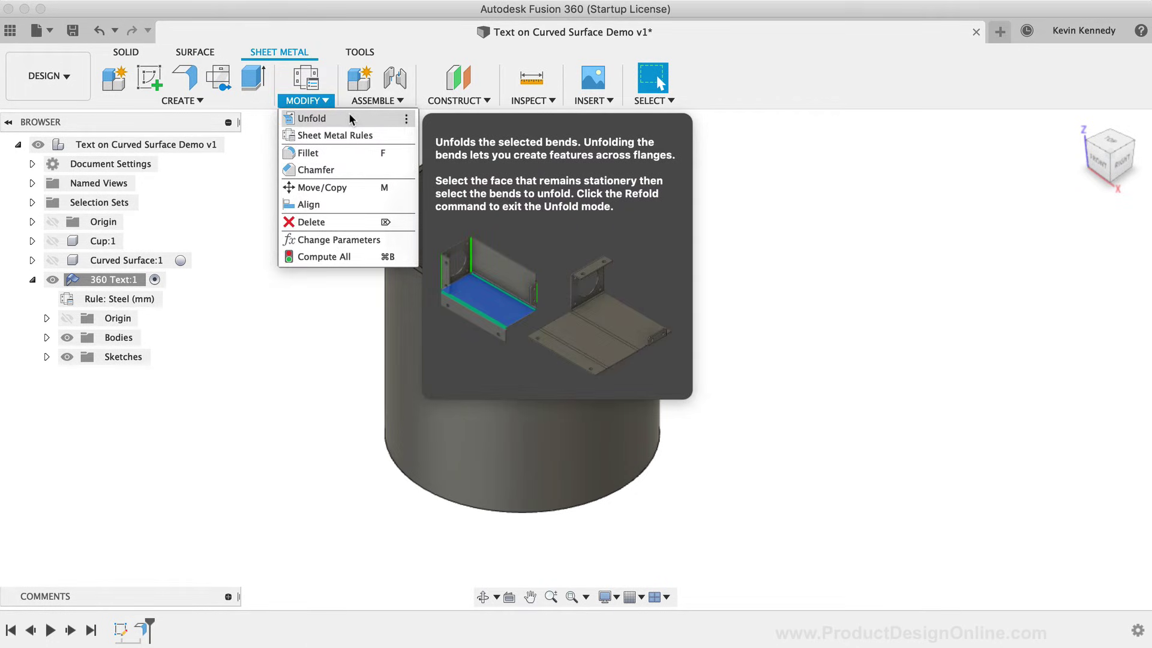
mouse_move(220, 78)
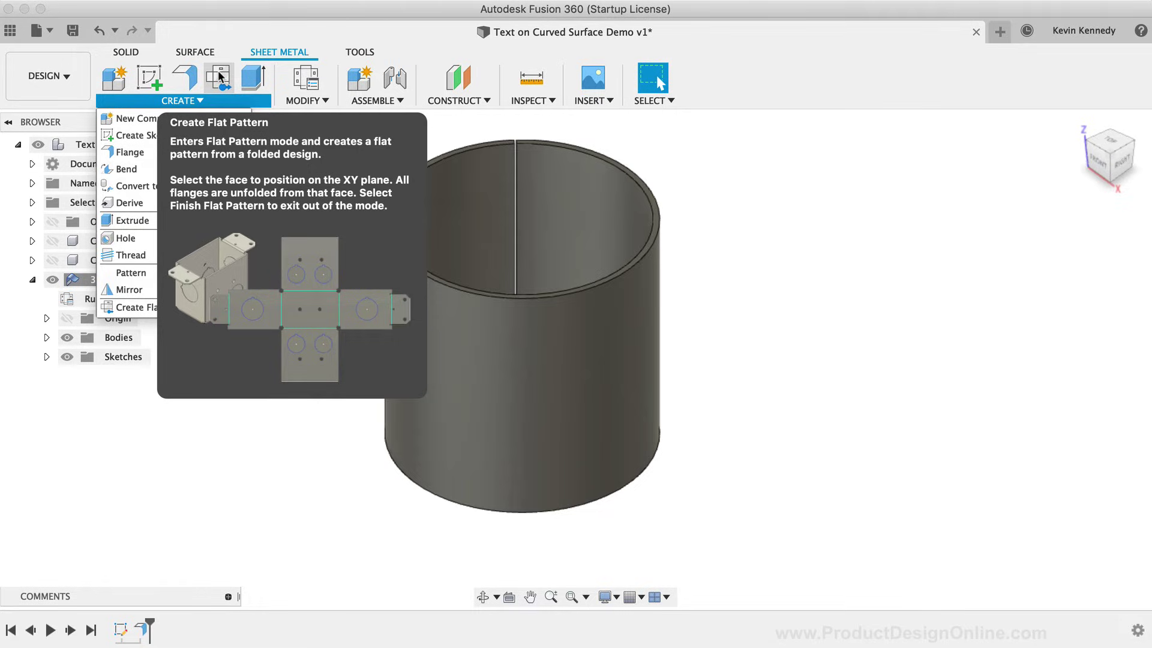
click(305, 101)
click(309, 102)
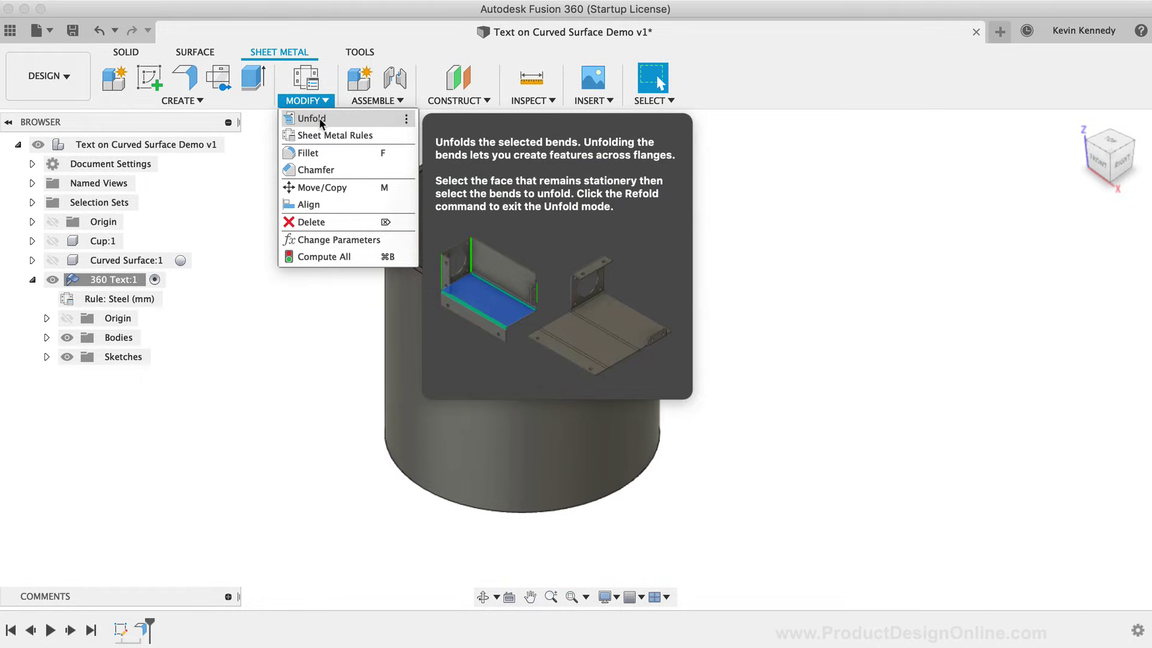
click(319, 118)
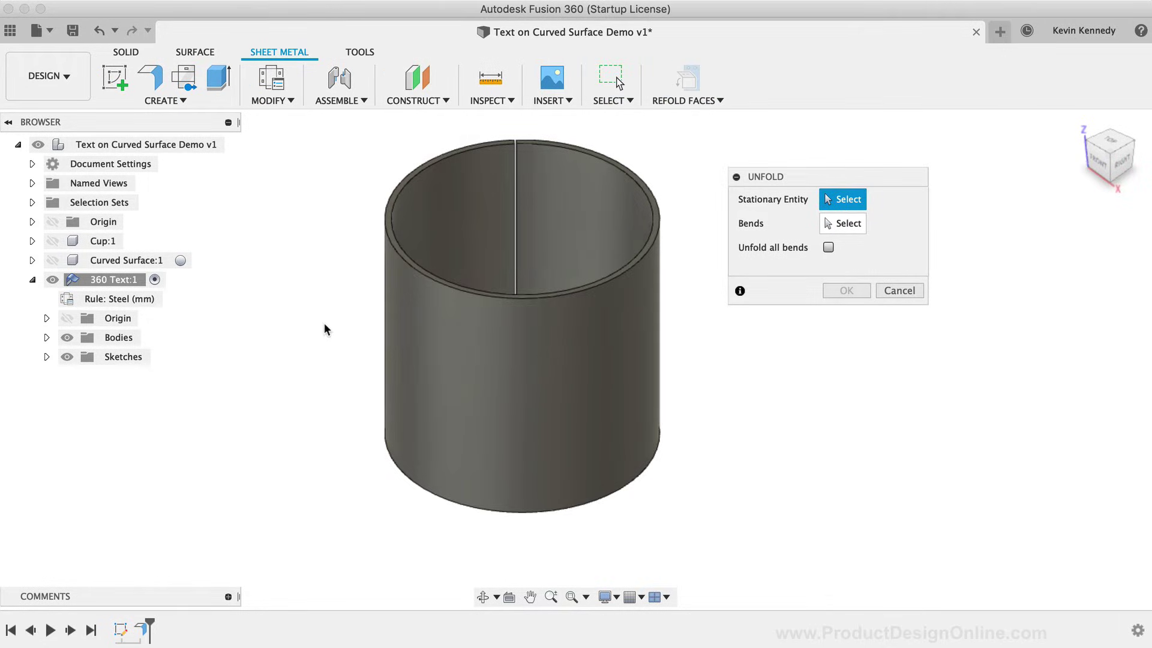
click(1087, 140)
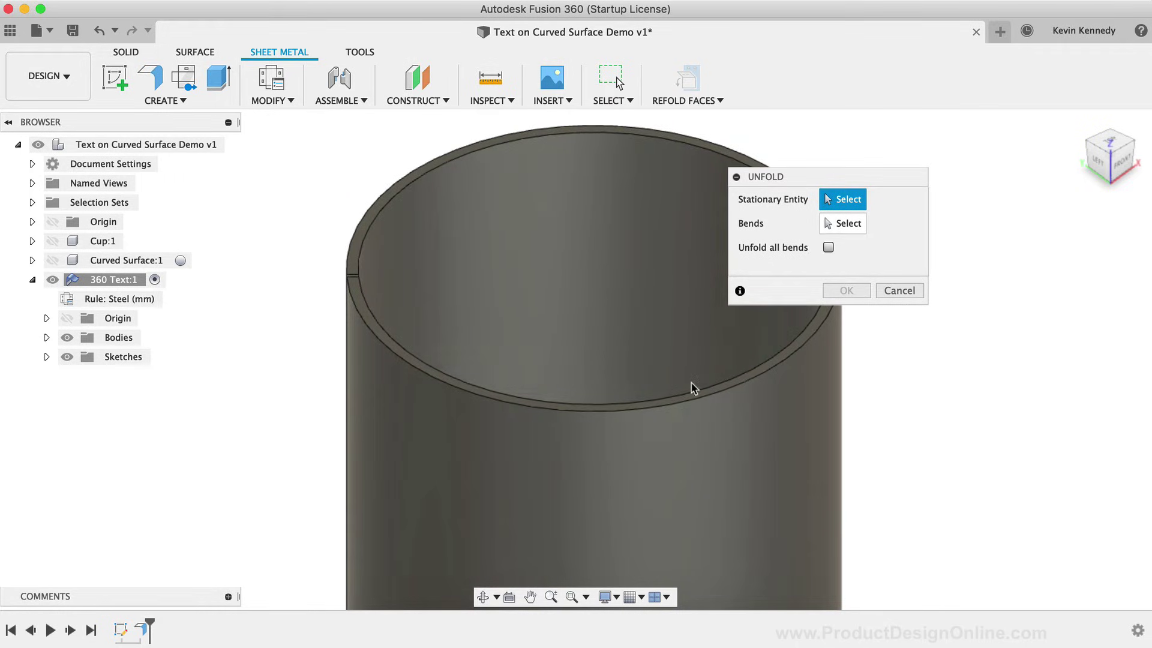
click(1117, 145)
scroll(519, 265, up, 5)
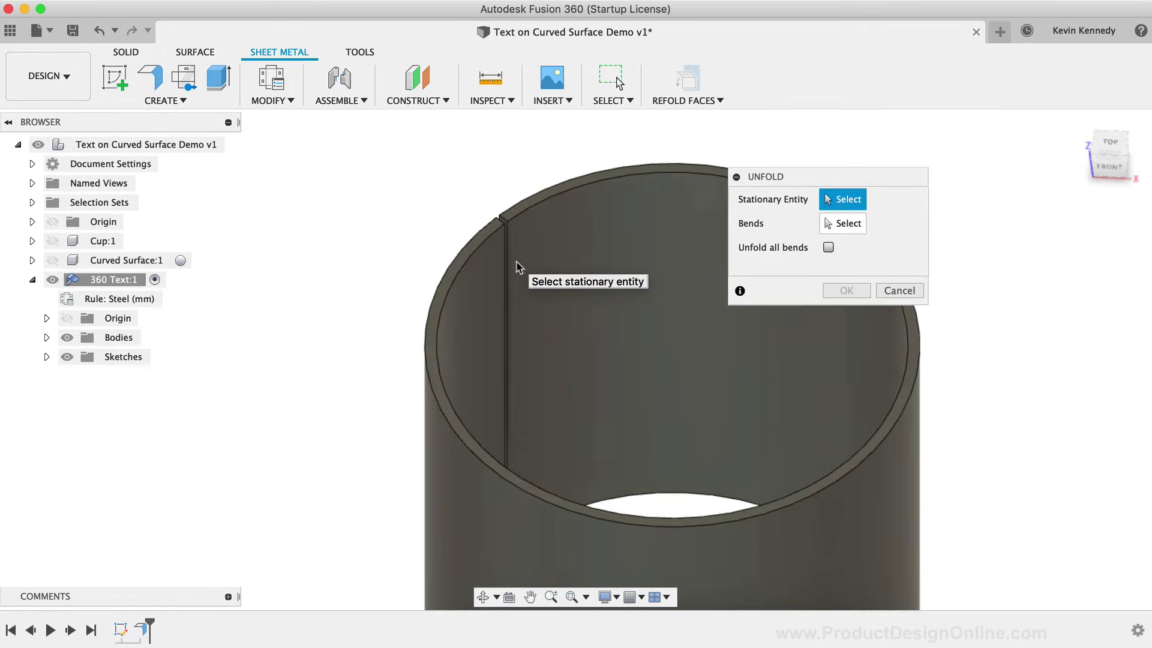
scroll(518, 264, up, 5)
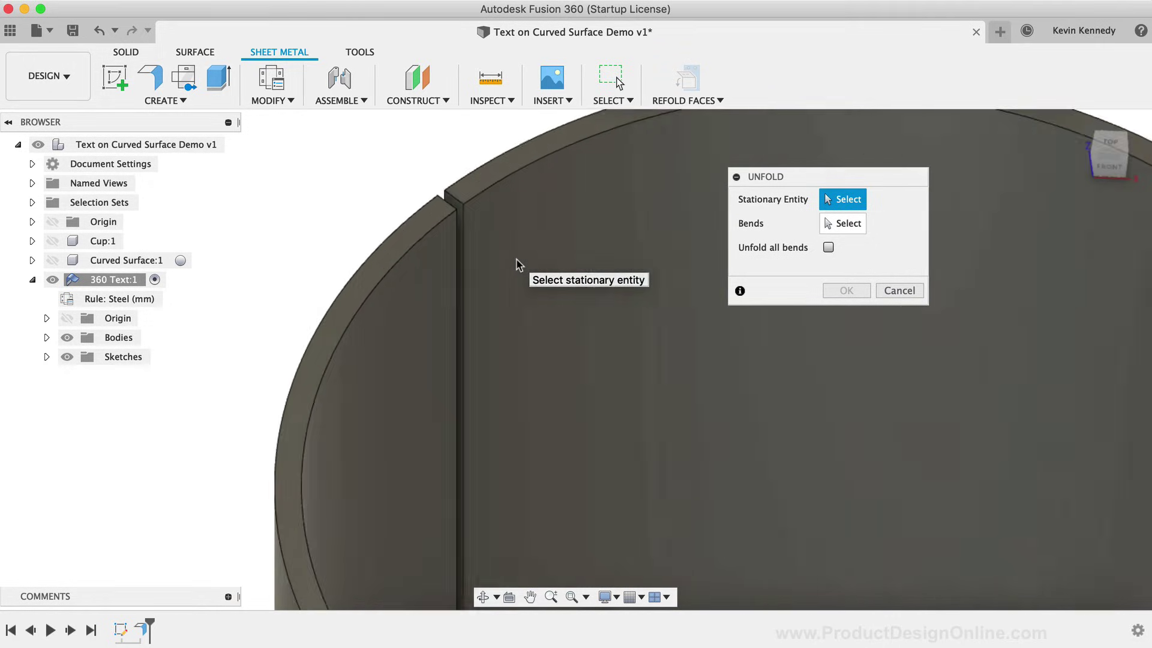
scroll(506, 210, up, 4)
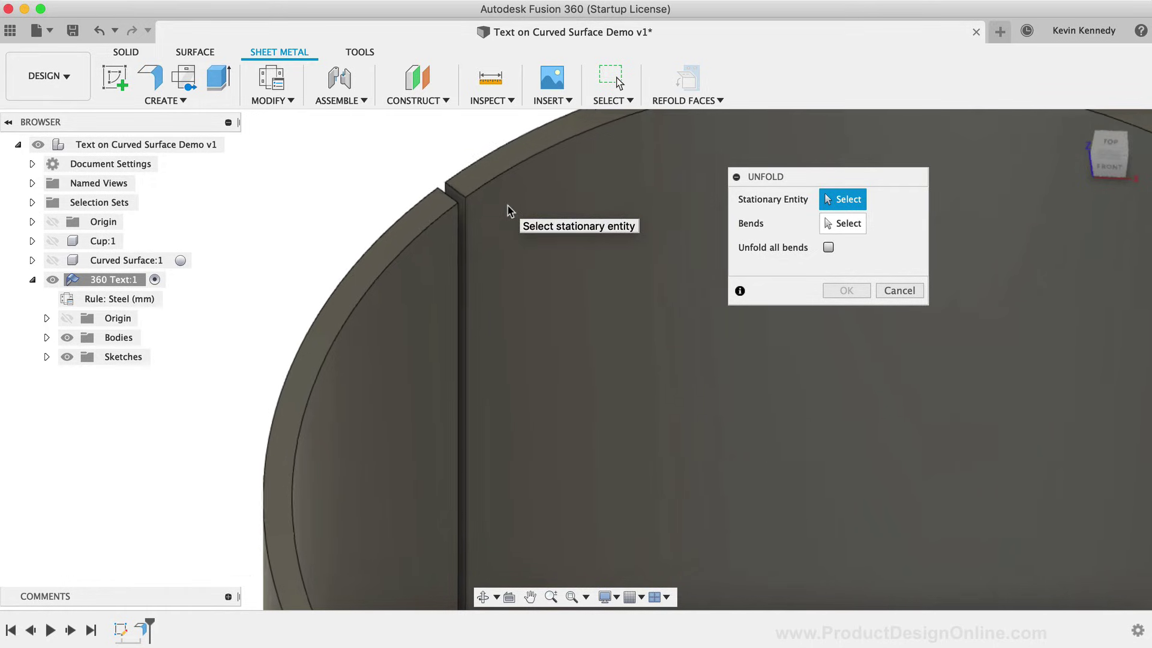
click(900, 291)
Extrude the seam end face 0.5 mm, joined to the body.
scroll(402, 228, up, 3)
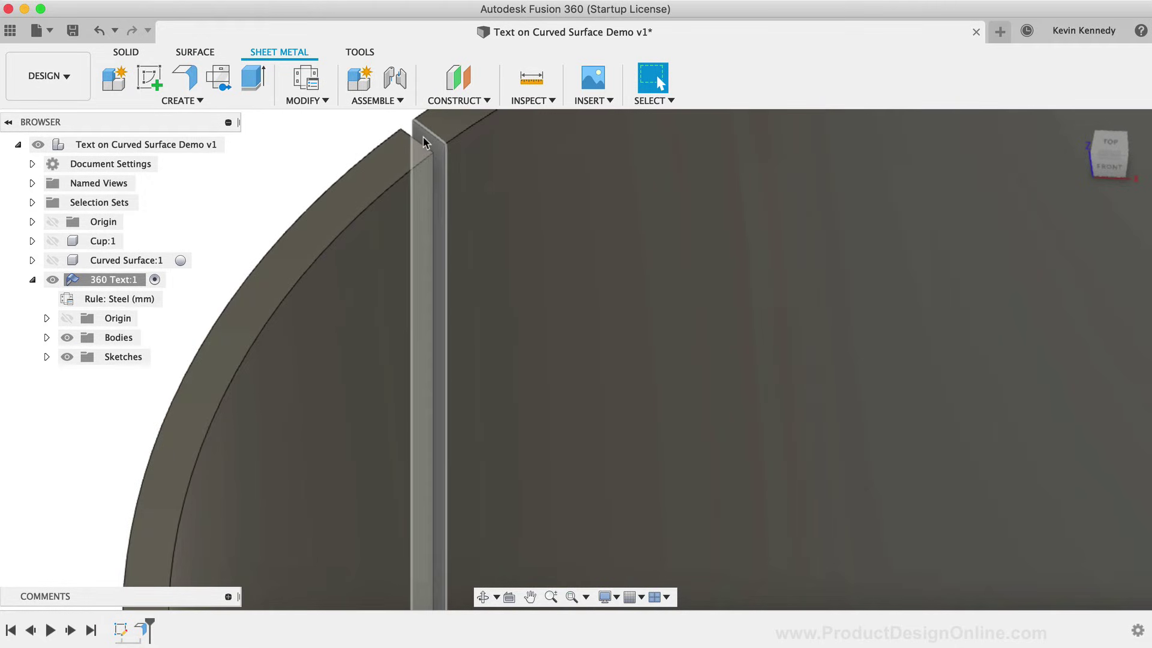
click(423, 143)
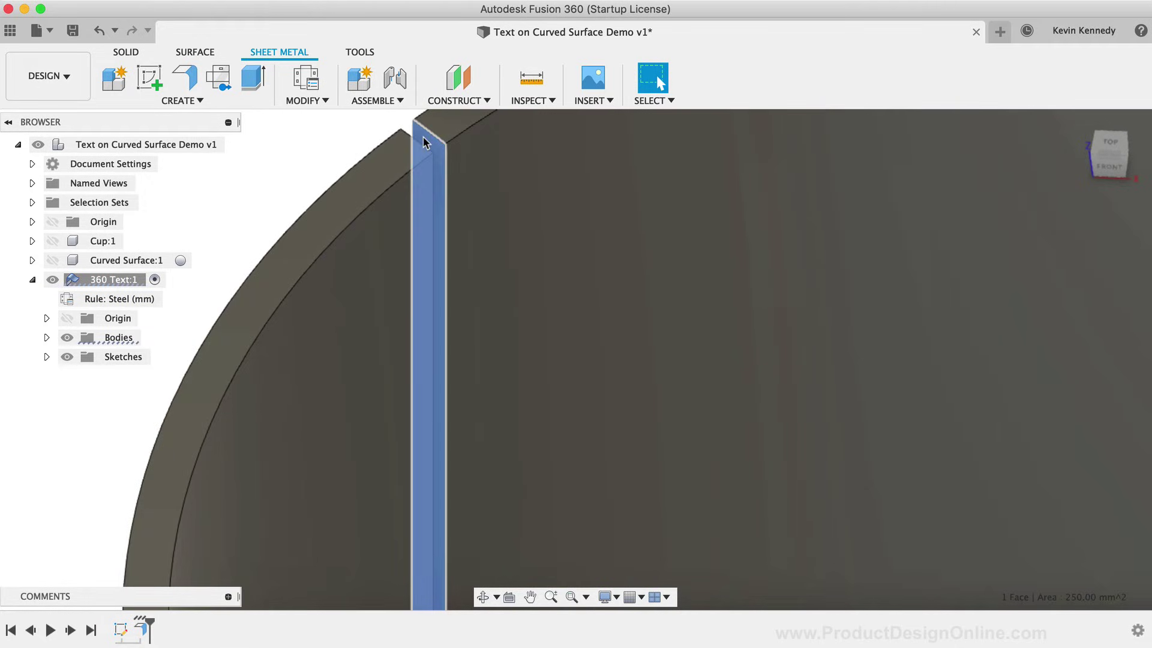
key(e)
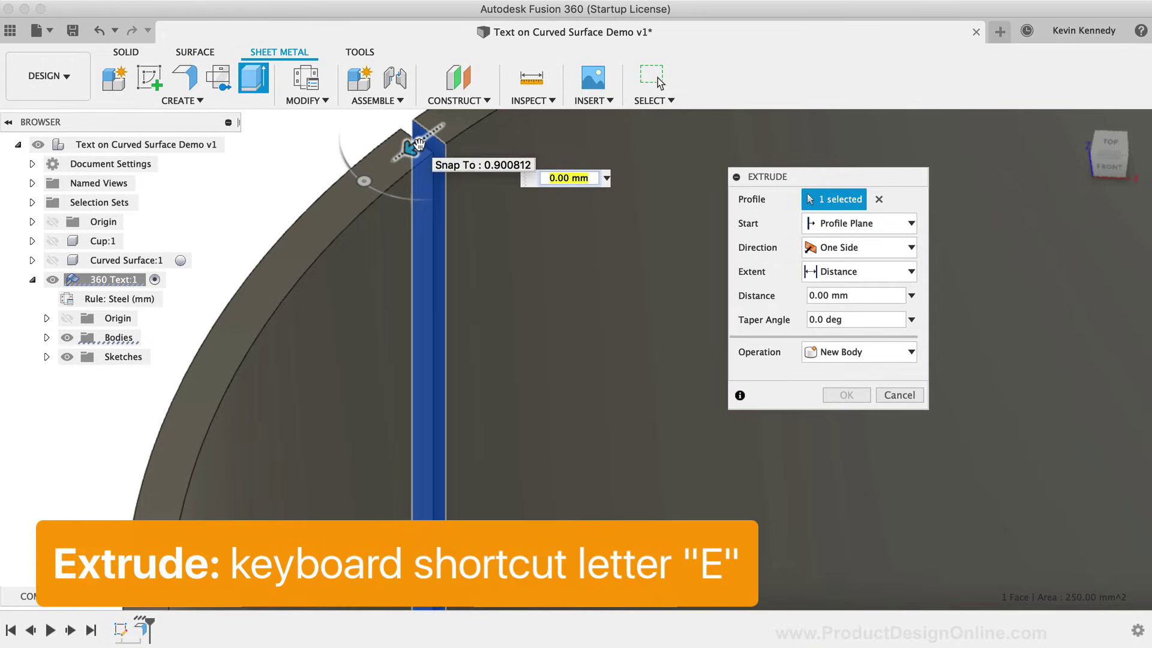
text(.5)
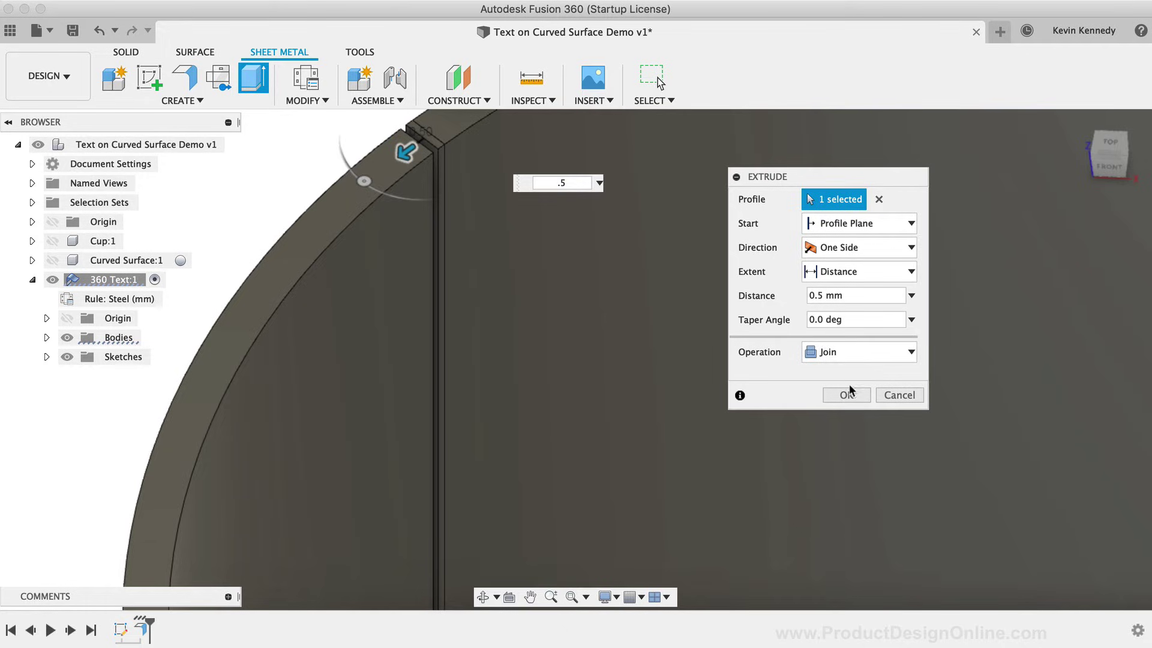
click(843, 395)
scroll(498, 281, down, 3)
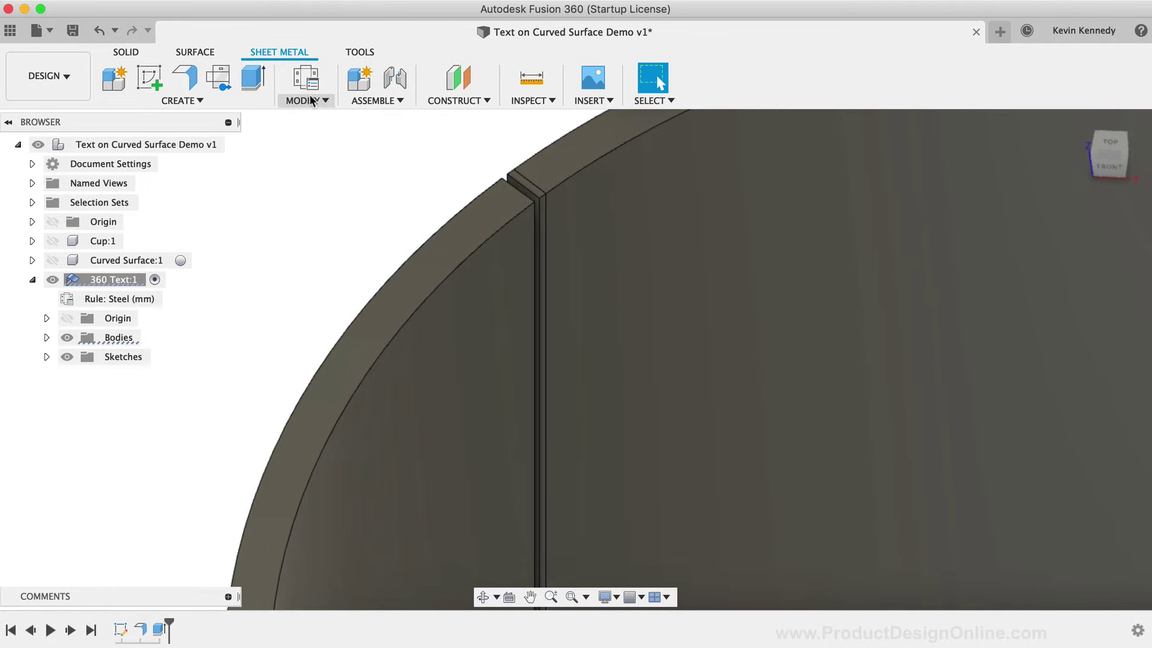
Unfold all bends from a stationary face and view the flat plate face-on.
click(311, 100)
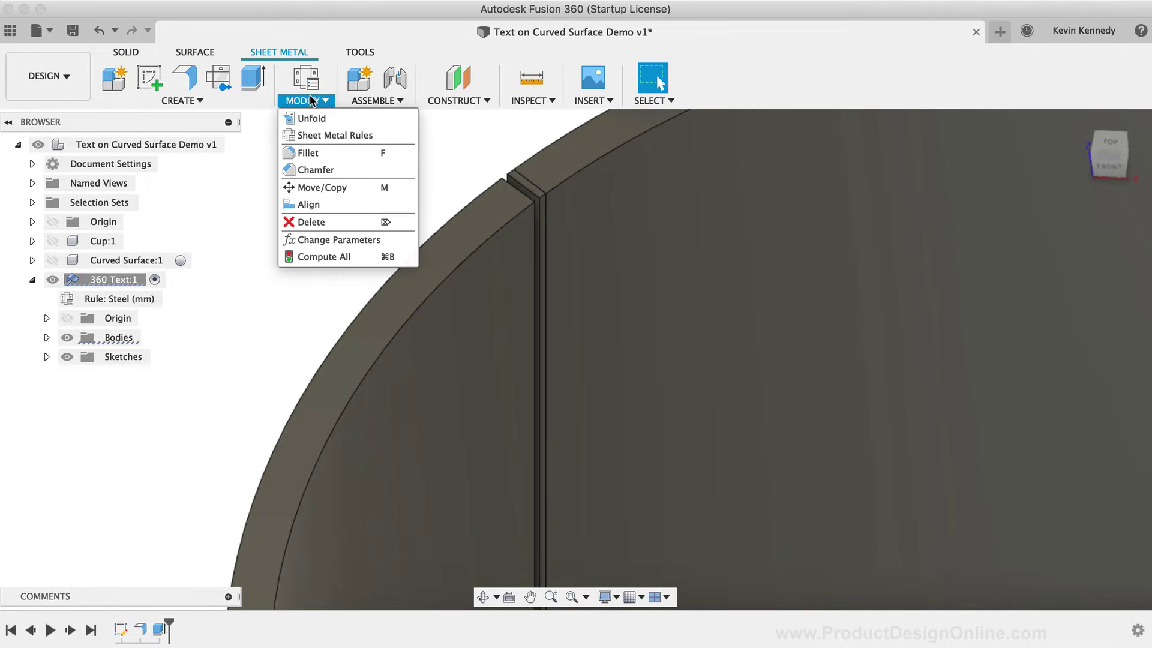
click(311, 120)
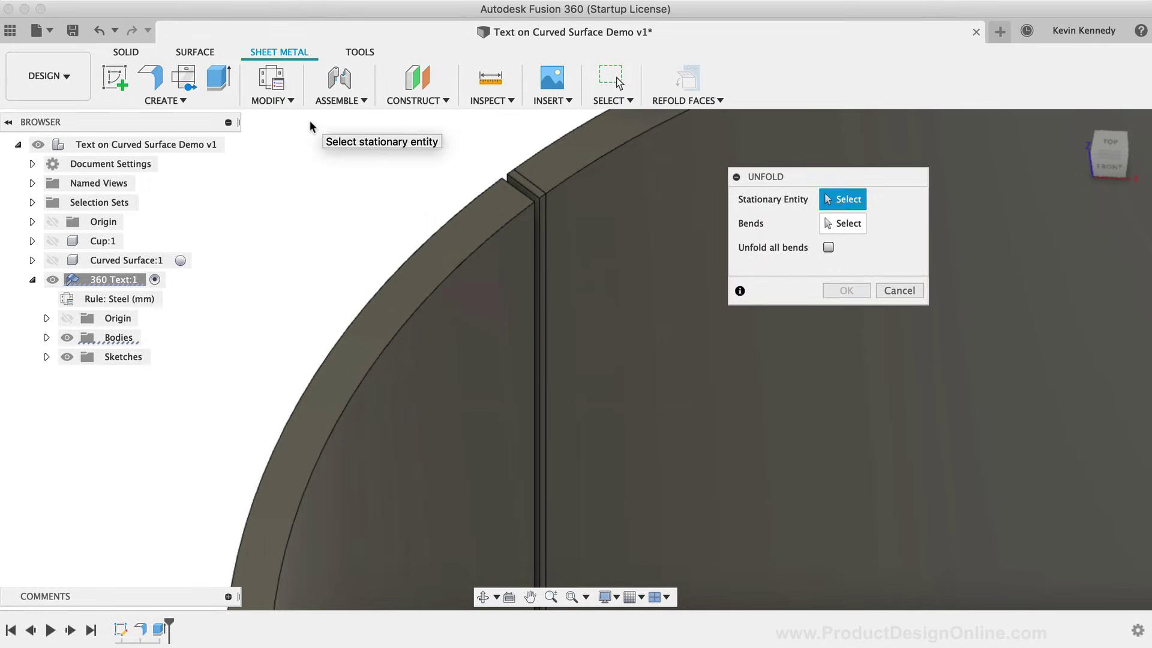
click(544, 215)
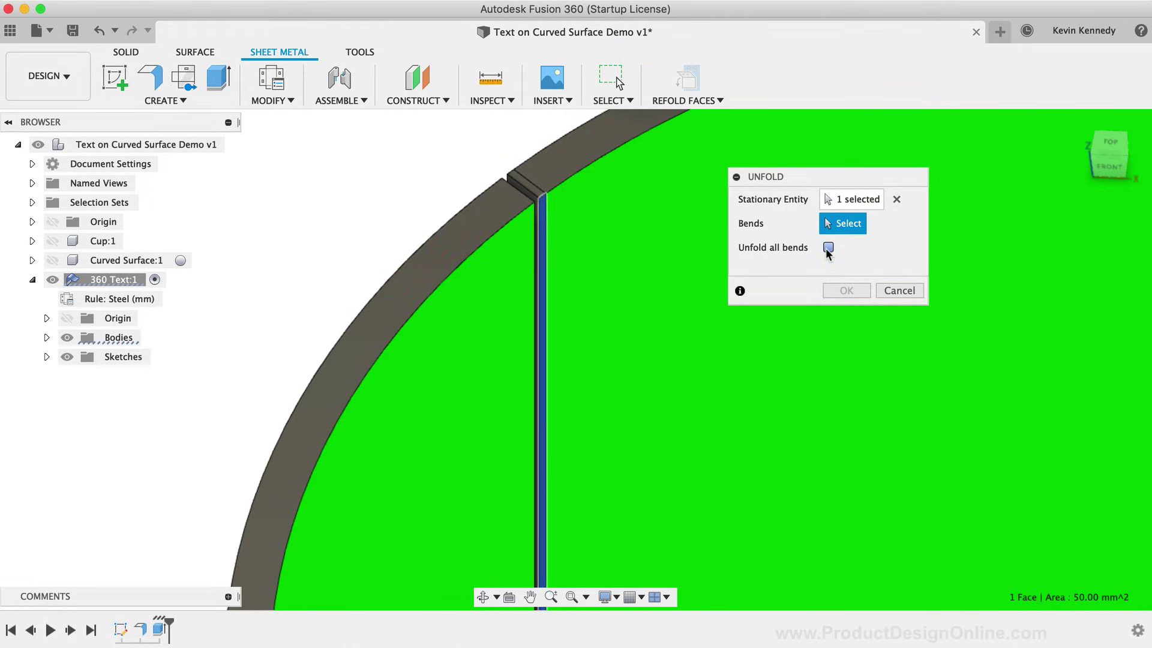
click(828, 249)
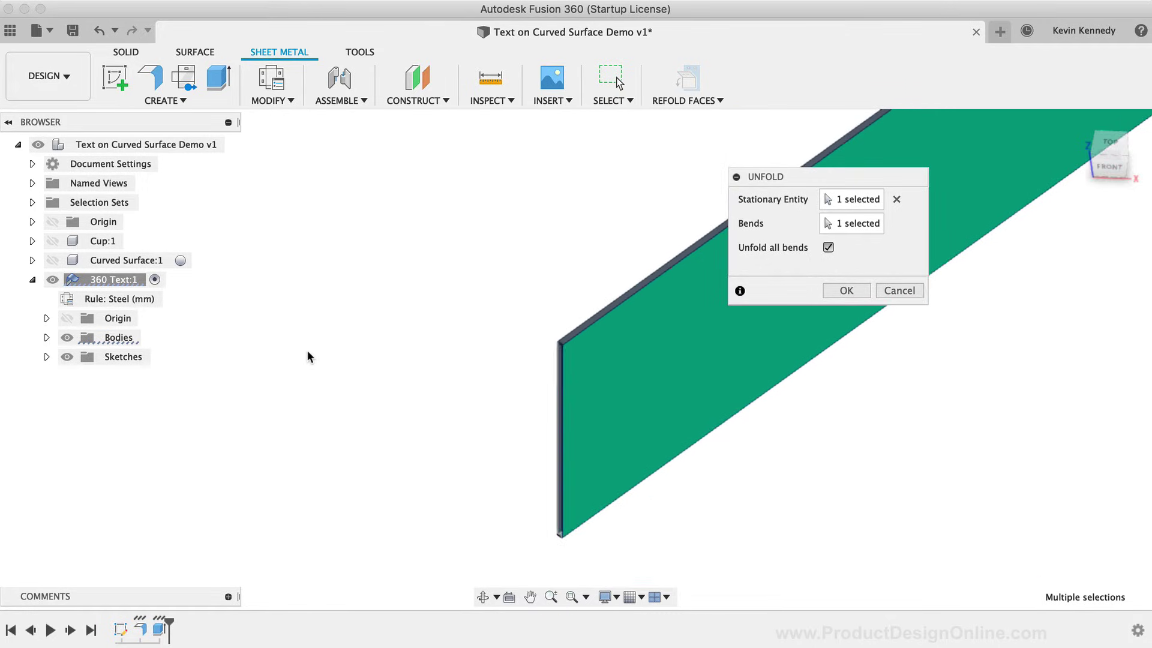
click(840, 291)
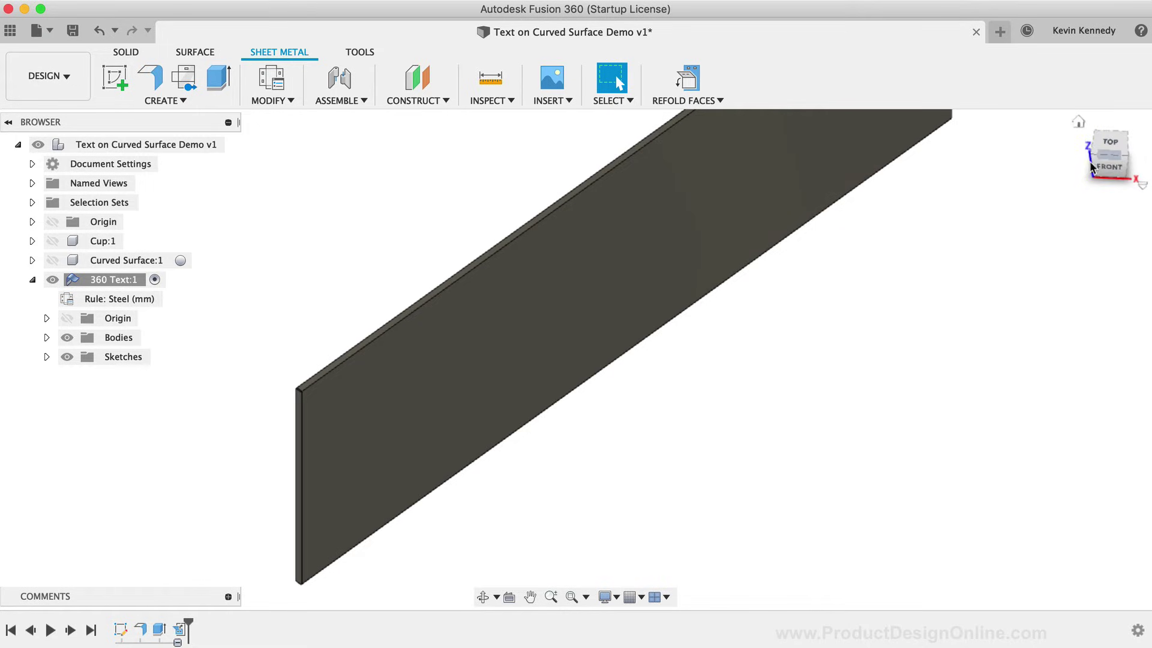
mouse_move(1093, 171)
mouse_down()
mouse_move(1101, 157)
mouse_move(1120, 170)
mouse_up()
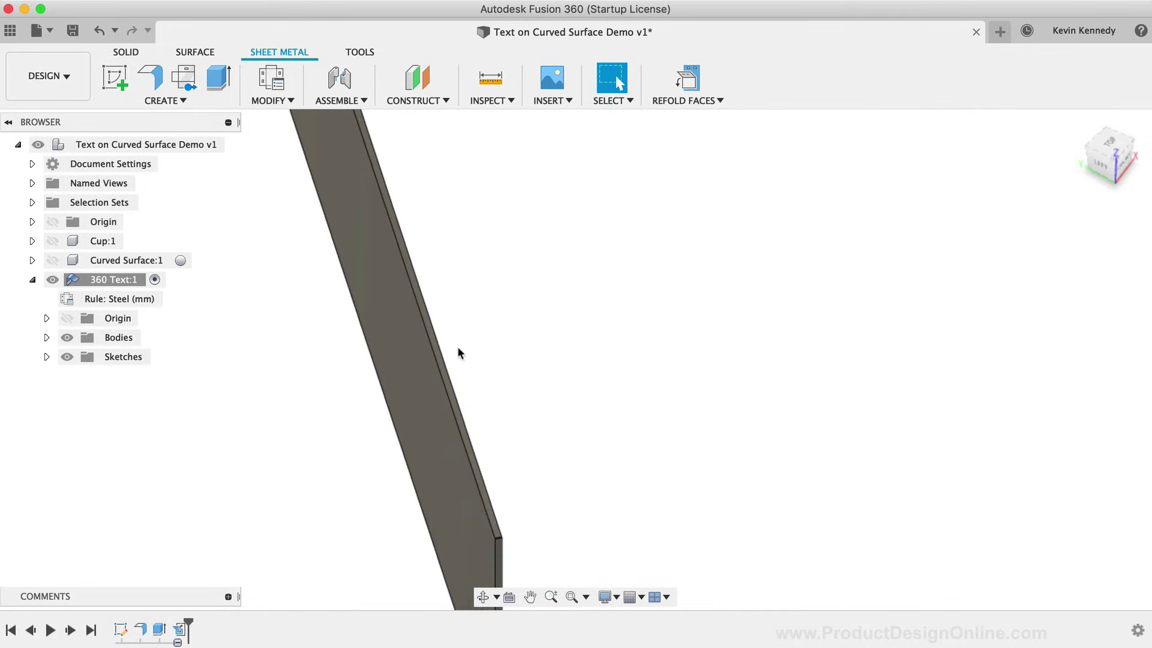
click(426, 373)
scroll(427, 372, left, 5)
scroll(427, 373, down, 3)
click(1087, 151)
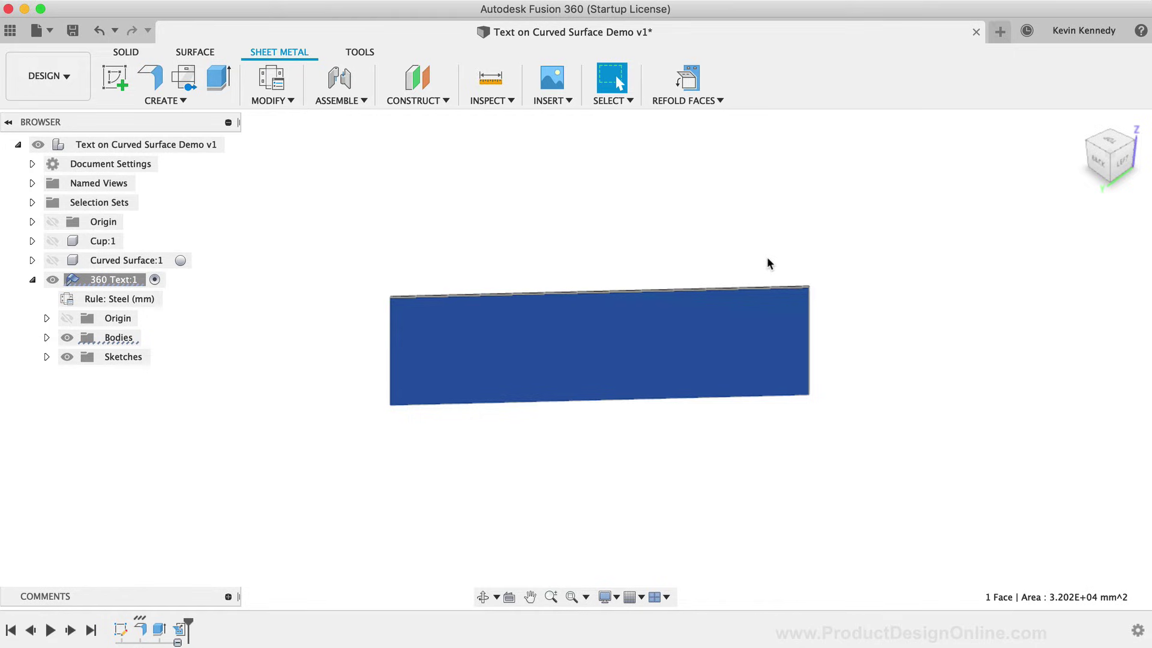
Add a refold of the sheet, then roll history back to show it flat.
click(688, 84)
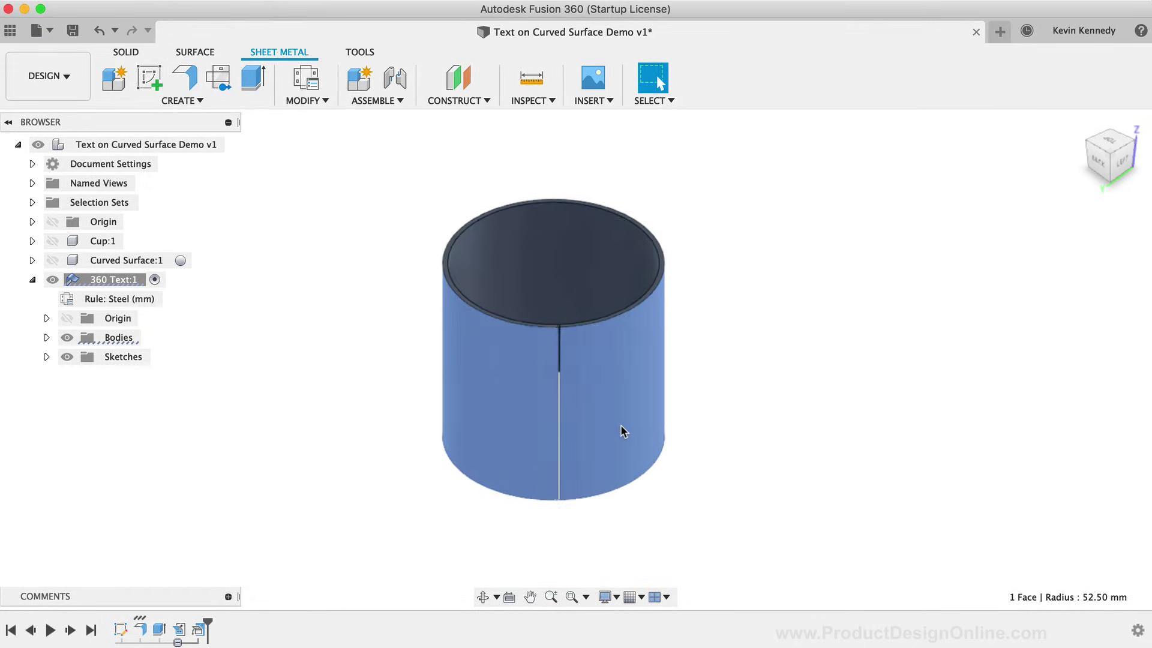
click(535, 389)
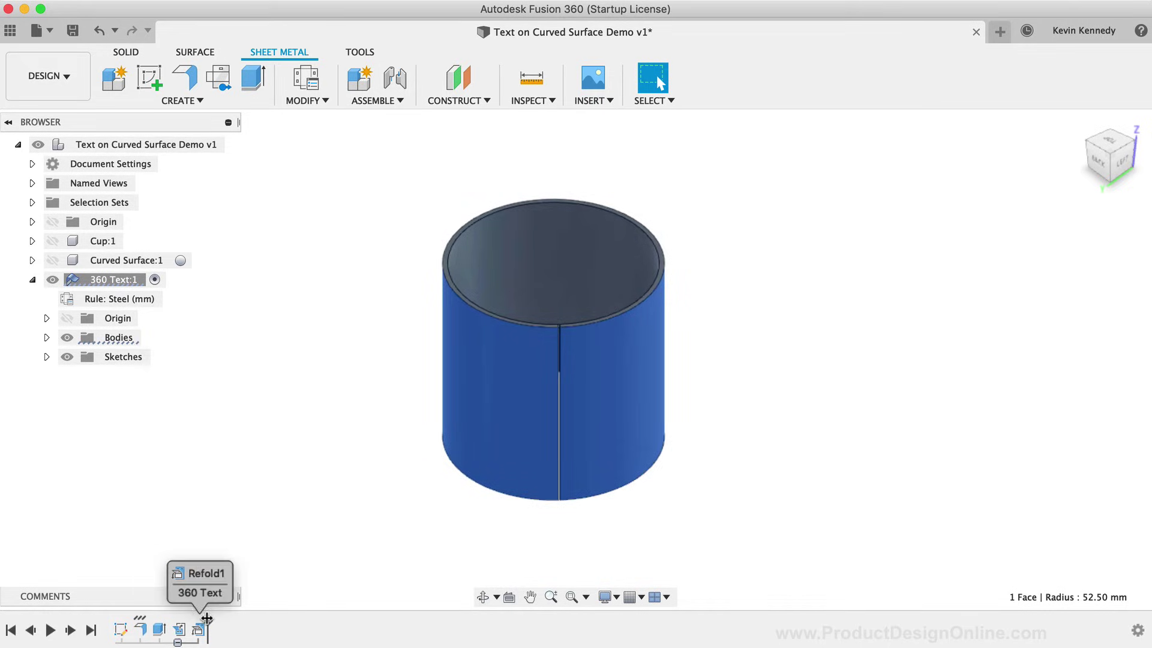
drag(208, 621, 184, 622)
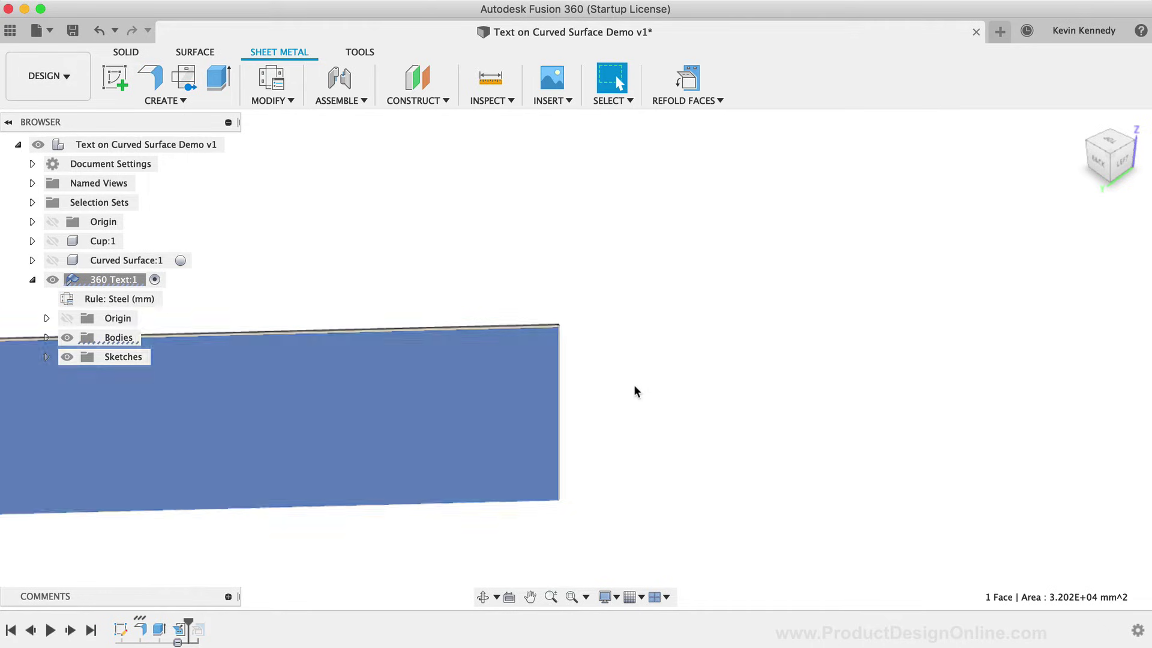
scroll(647, 387, down, 5)
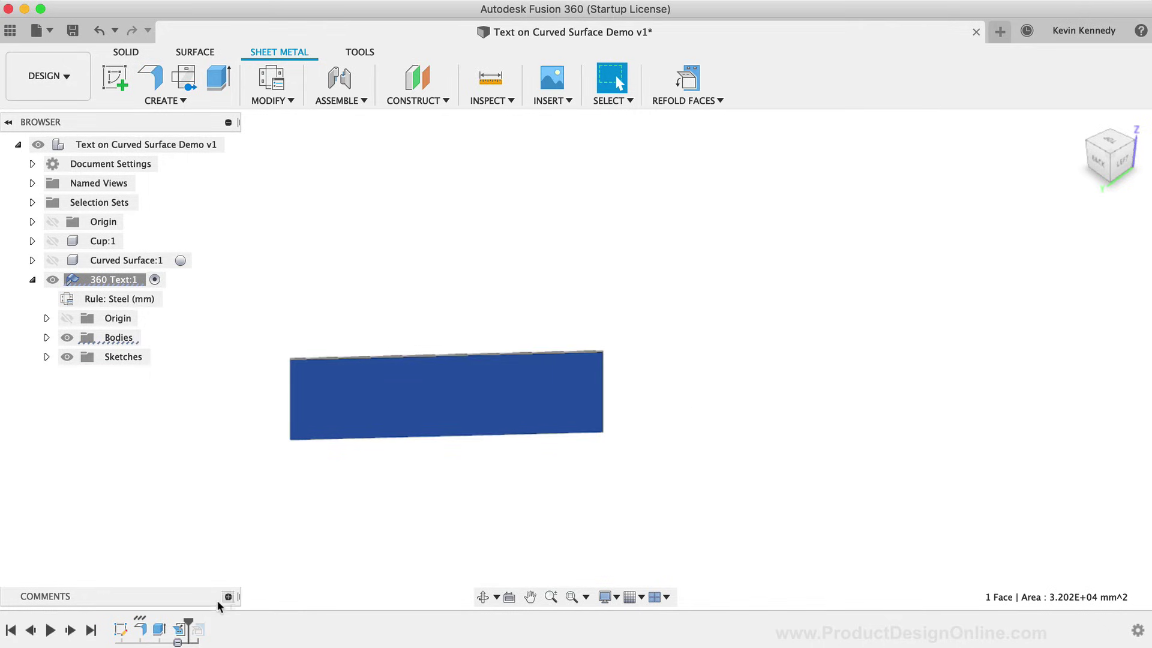
drag(184, 621, 208, 624)
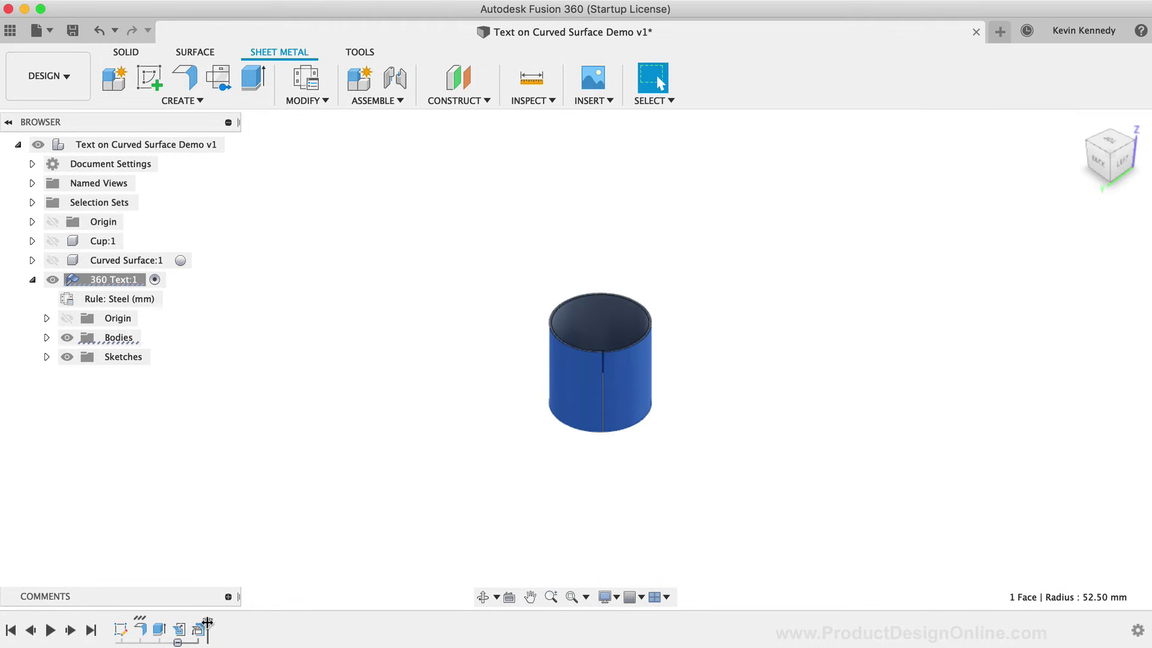
drag(206, 624, 189, 620)
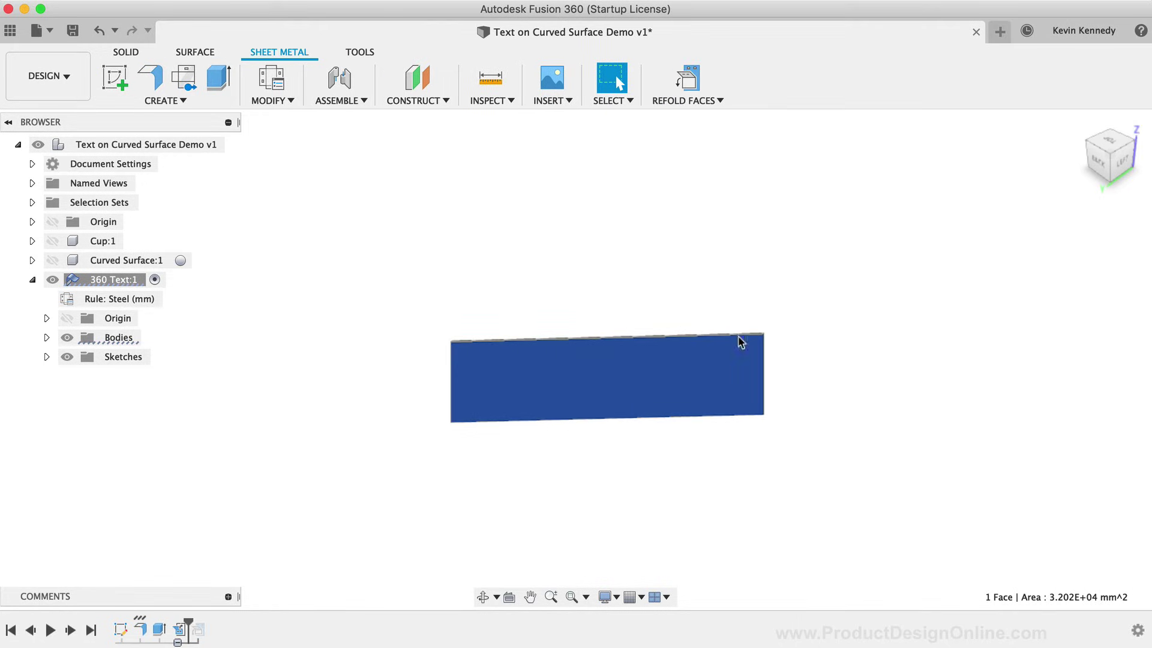
Start a sketch on the flat sheet face and place a text start point.
right_click(624, 382)
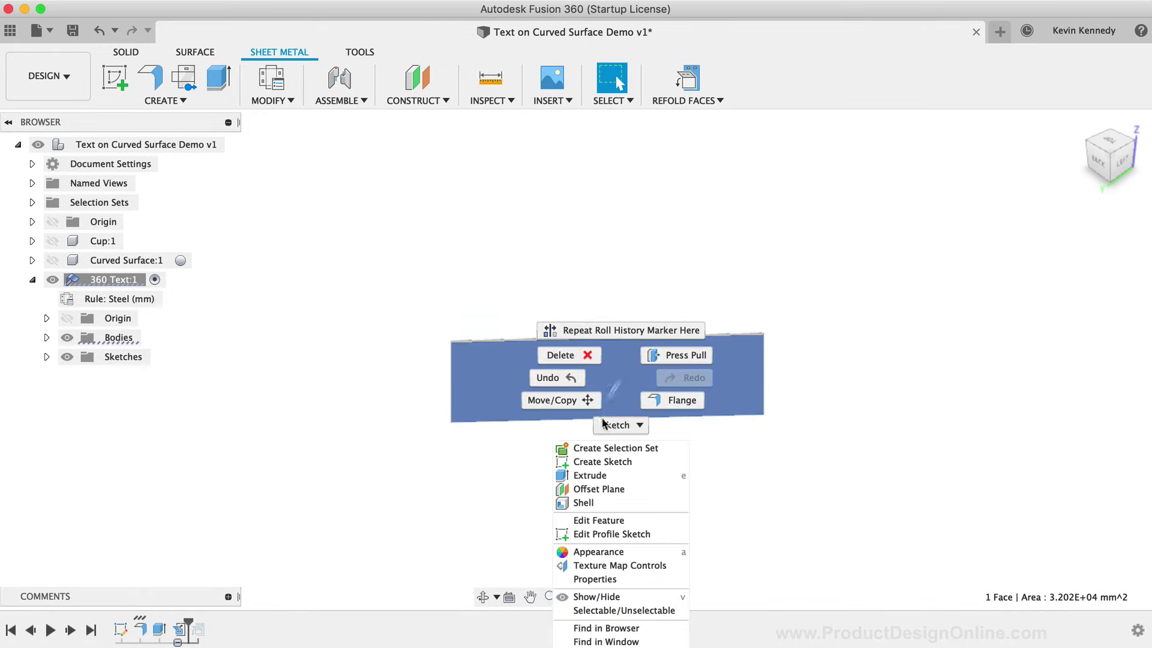
click(600, 464)
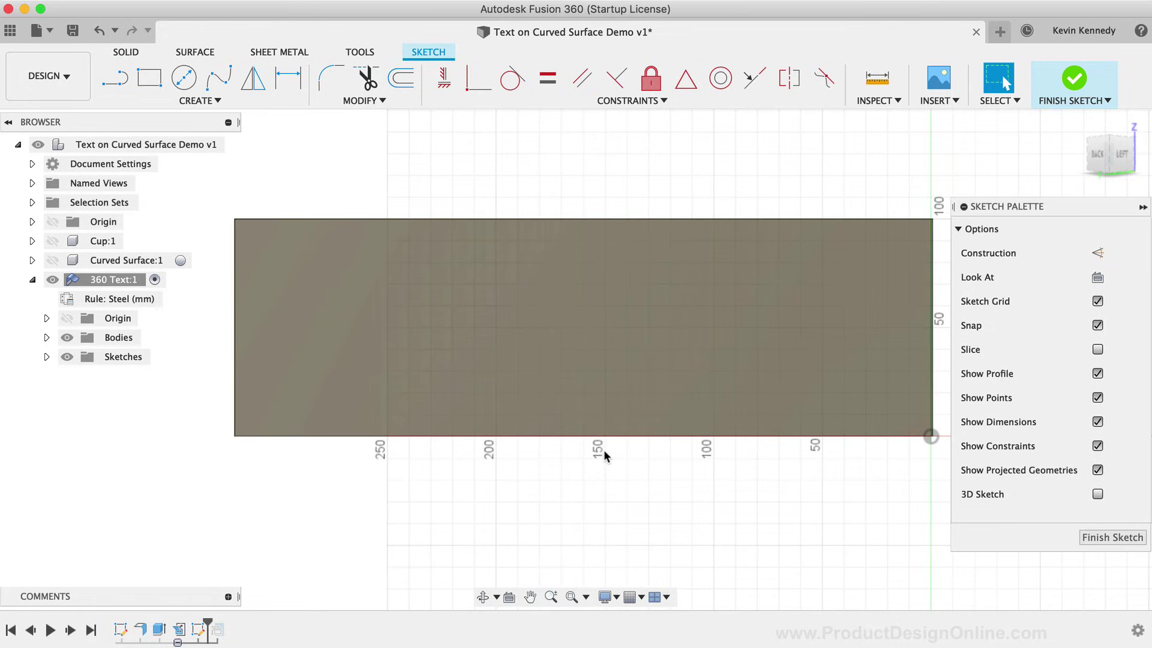
text(stet)
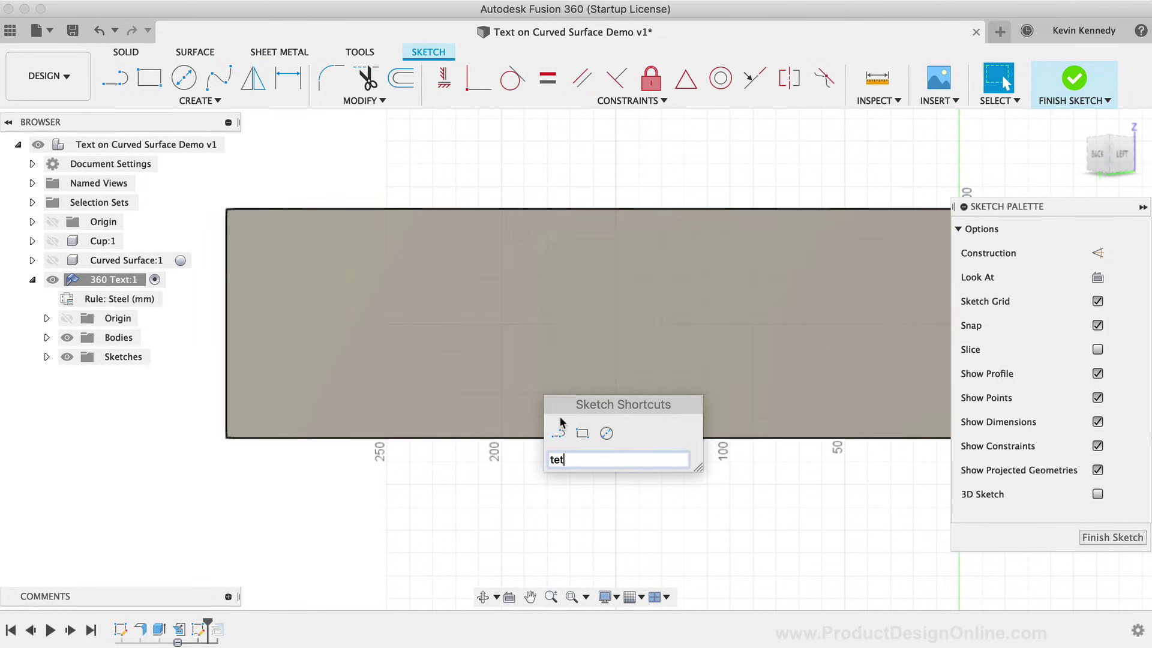
key(BackSpace)
text(xt)
click(576, 484)
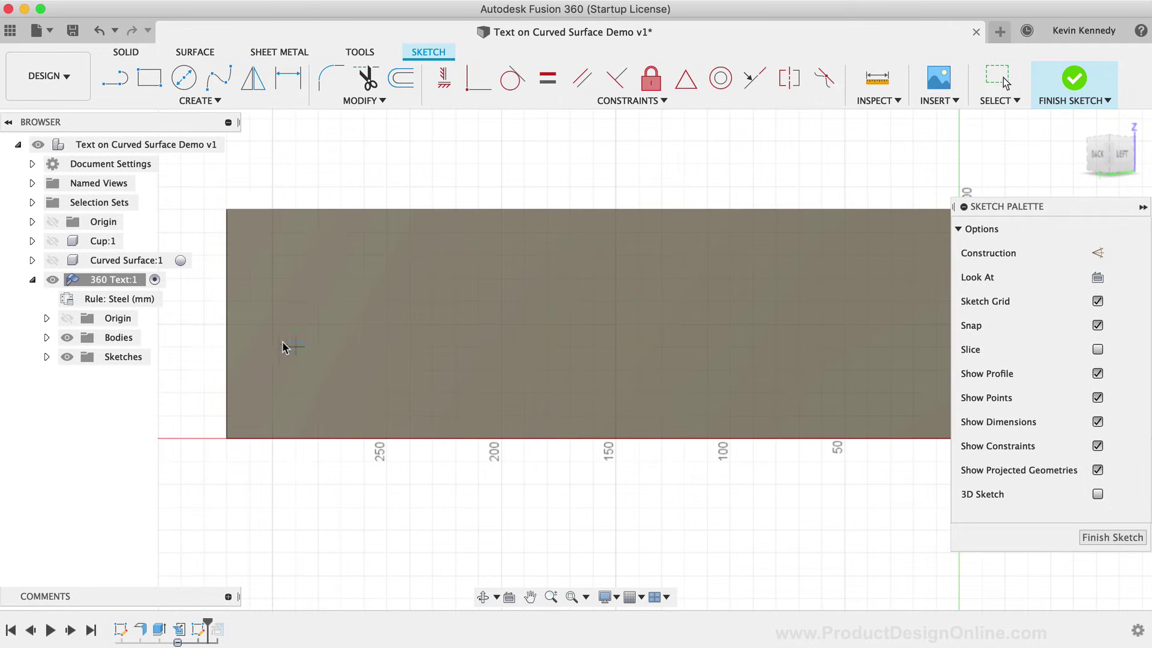
click(282, 368)
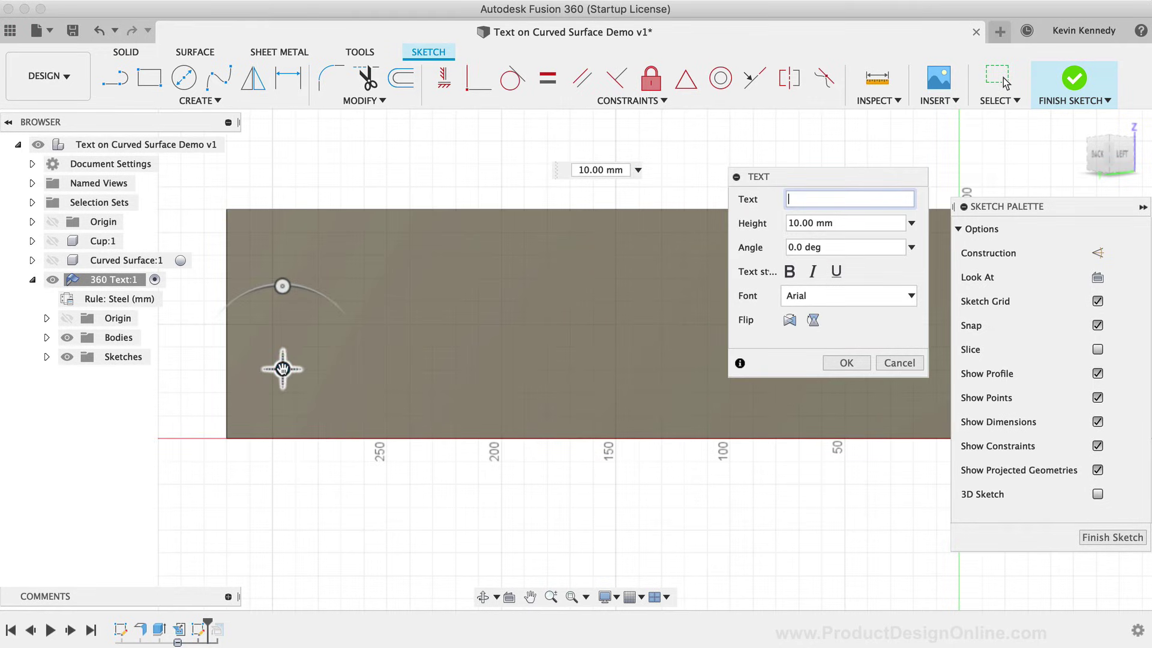
Enter 'YOUR NAME HERE' text, 30 mm high and bold, centred on the sheet.
text(YOUR NAME HERE)
click(793, 223)
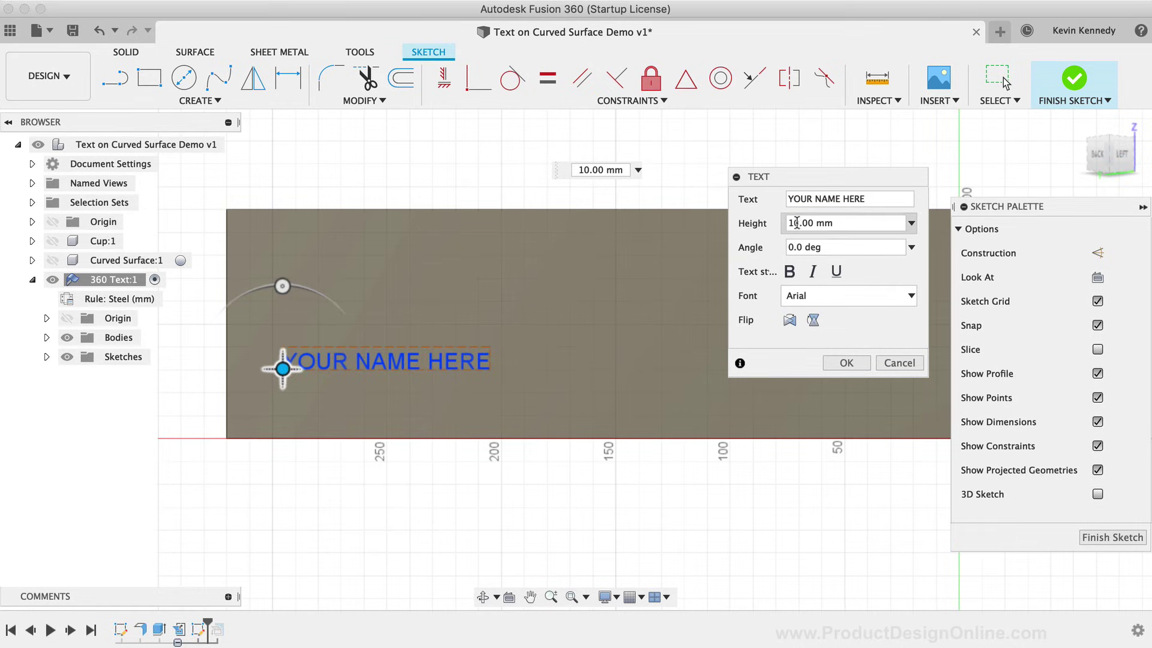
drag(793, 222, 769, 225)
text(3)
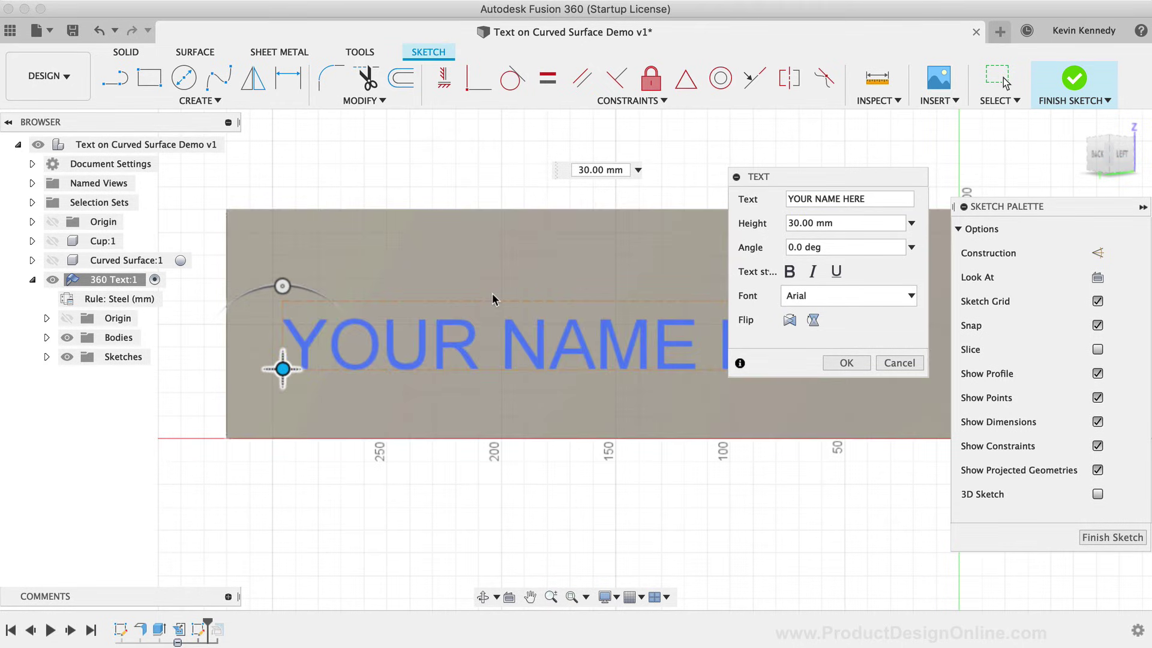
scroll(360, 368, down, 3)
middle_drag(360, 368, 292, 401)
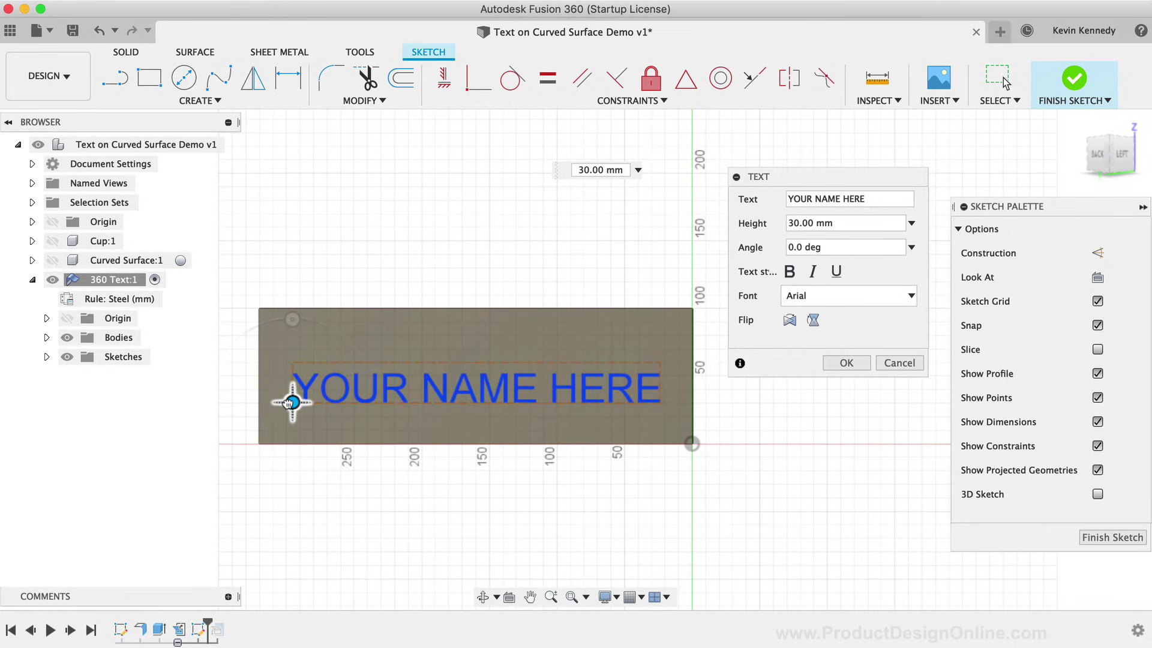
drag(290, 398, 288, 394)
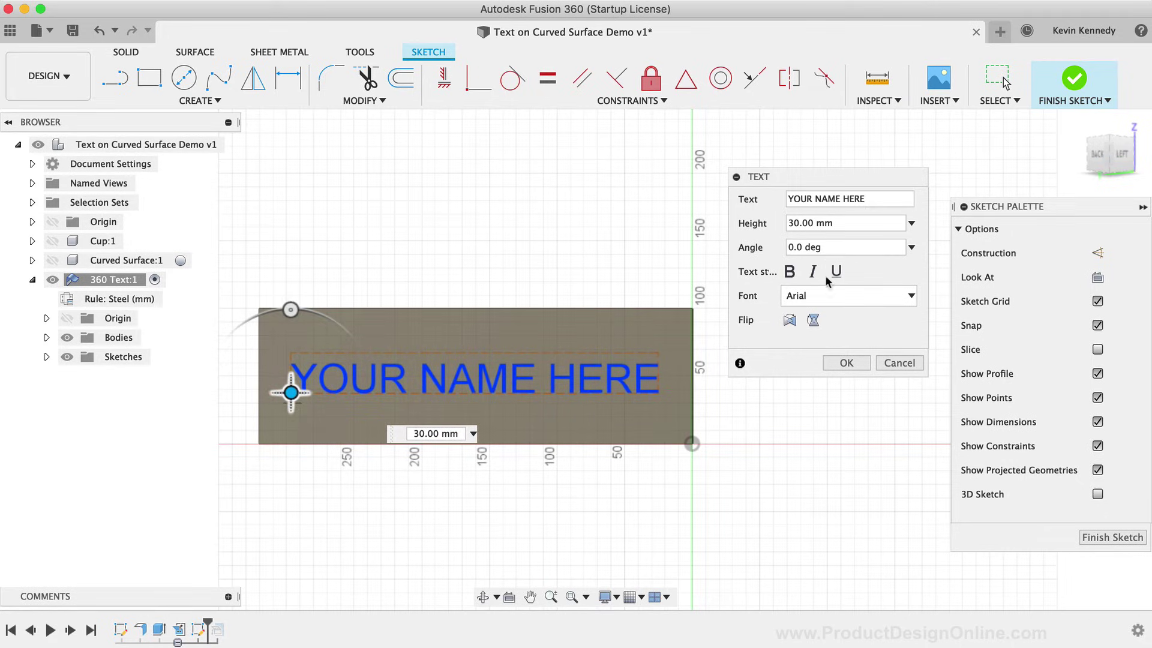
click(789, 271)
click(846, 363)
Extrude the text 2 mm as a join, then roll history forward to refold the cylinder.
key(e)
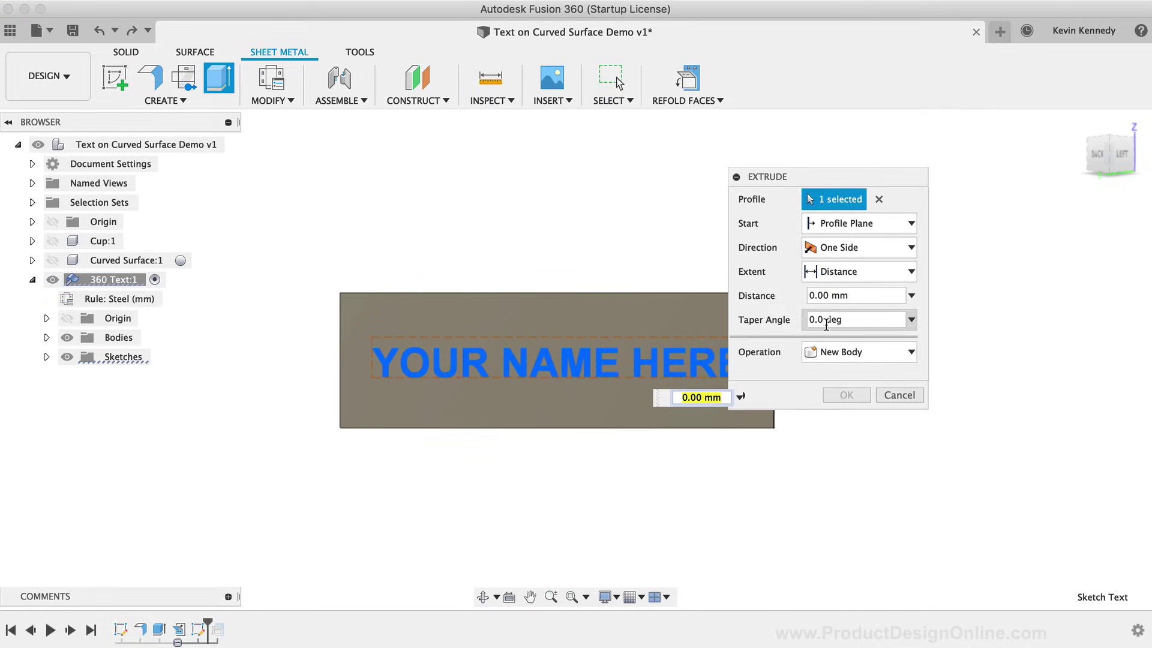
text(2)
key(Return)
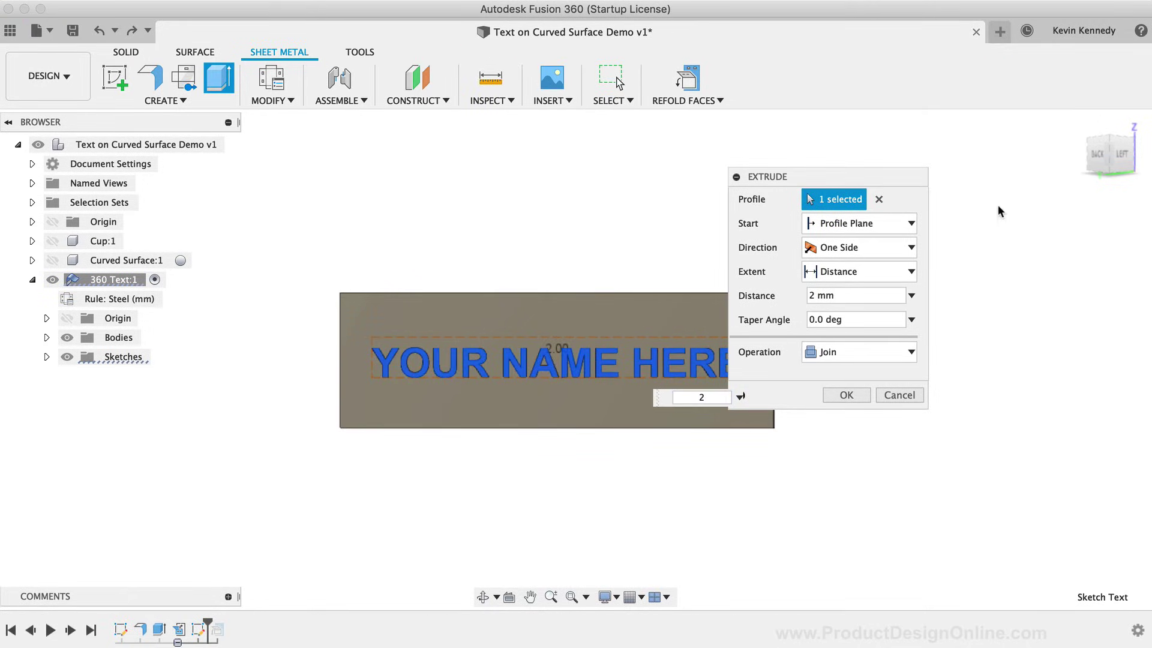
click(844, 395)
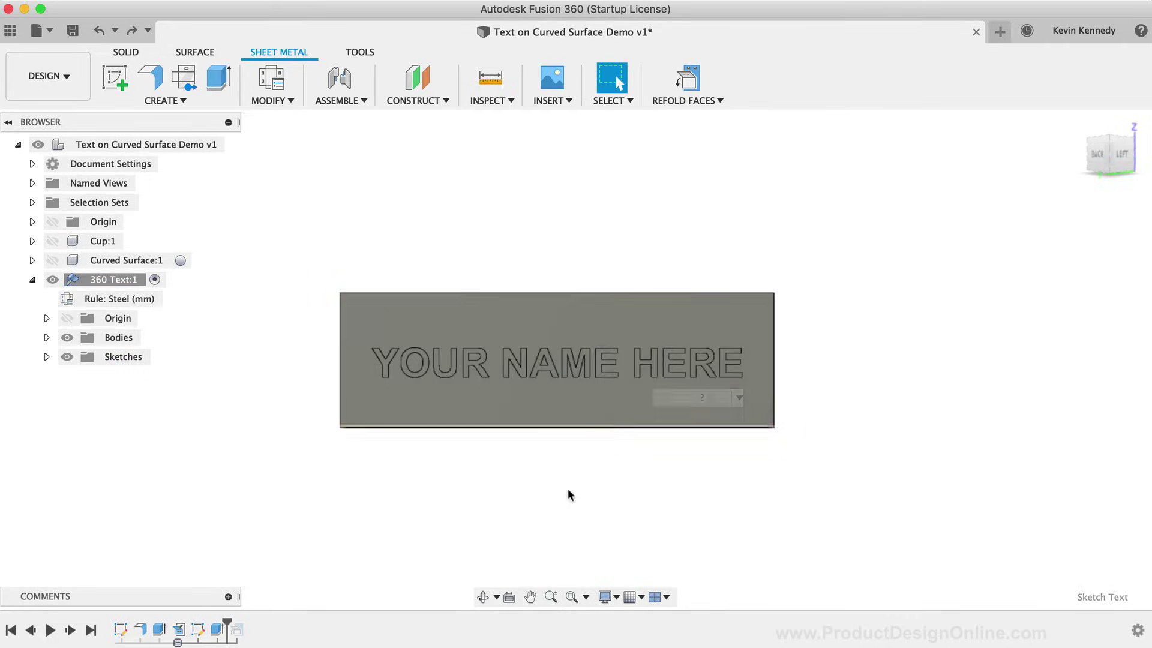
drag(225, 624, 248, 622)
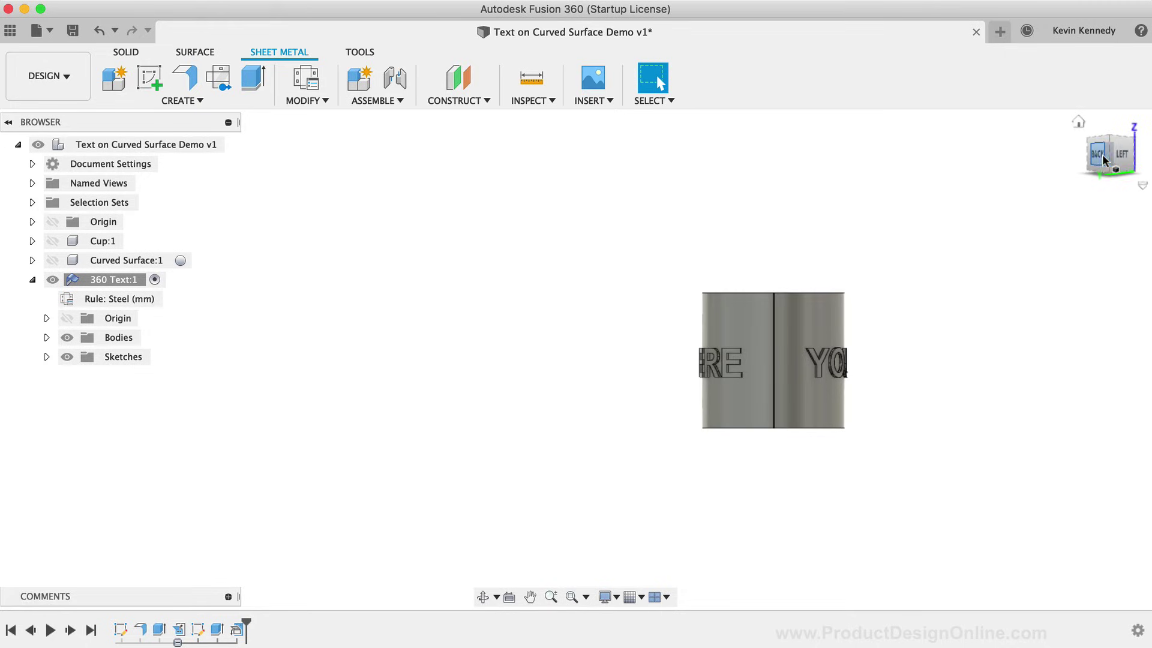
mouse_move(1110, 155)
mouse_down()
mouse_move(1056, 157)
mouse_move(185, 486)
mouse_up()
Fill the seam gap with a 0.5 mm Join extrusion of the seam face.
scroll(329, 432, up, 10)
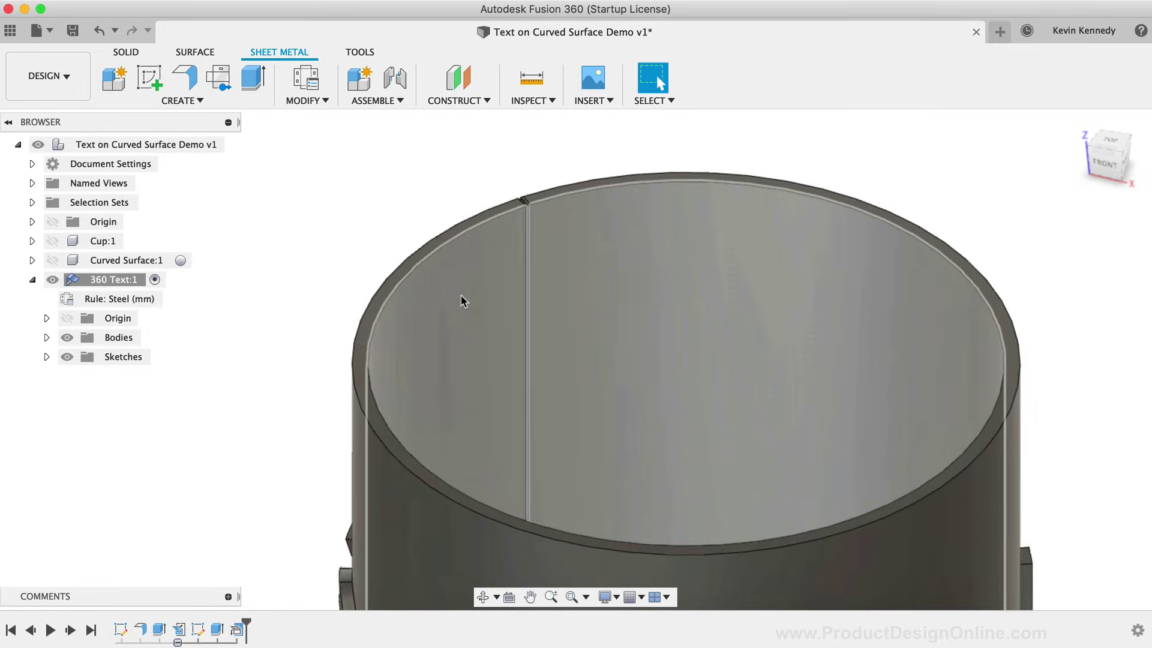
scroll(462, 299, up, 3)
scroll(640, 372, up, 5)
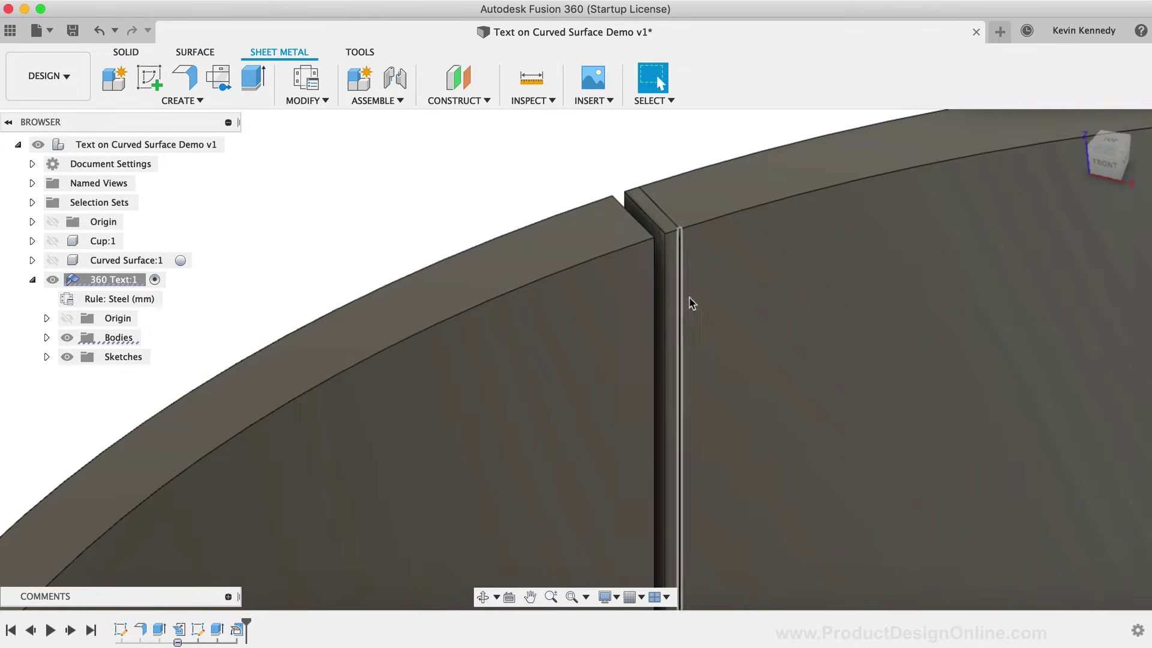
scroll(699, 291, up, 1)
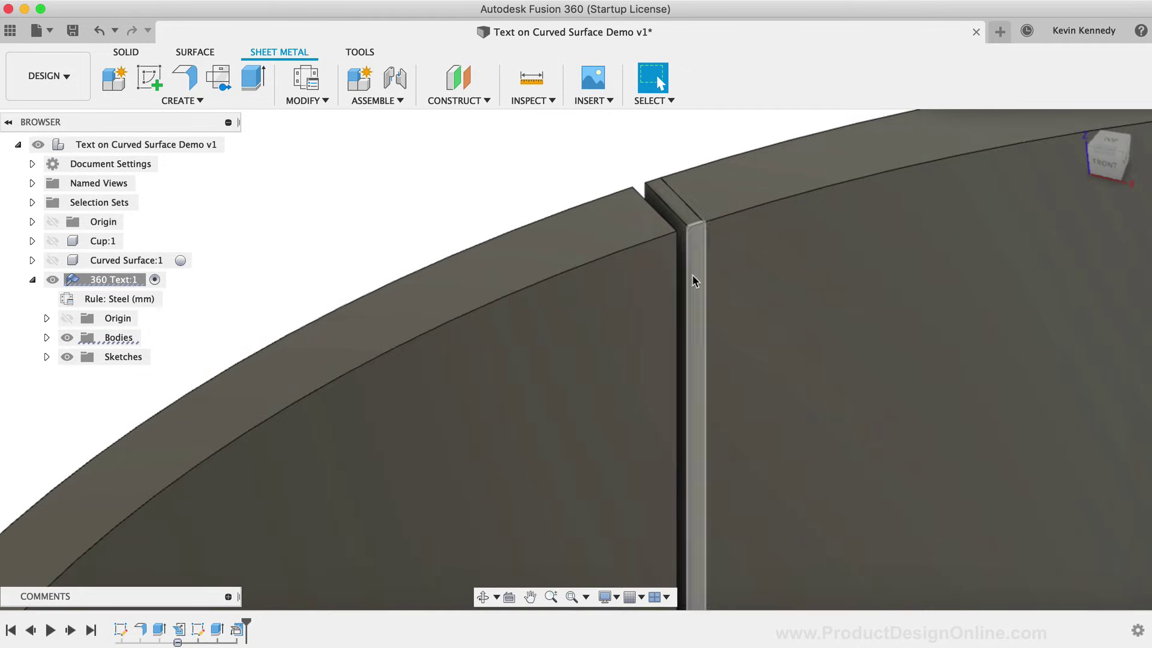
click(683, 234)
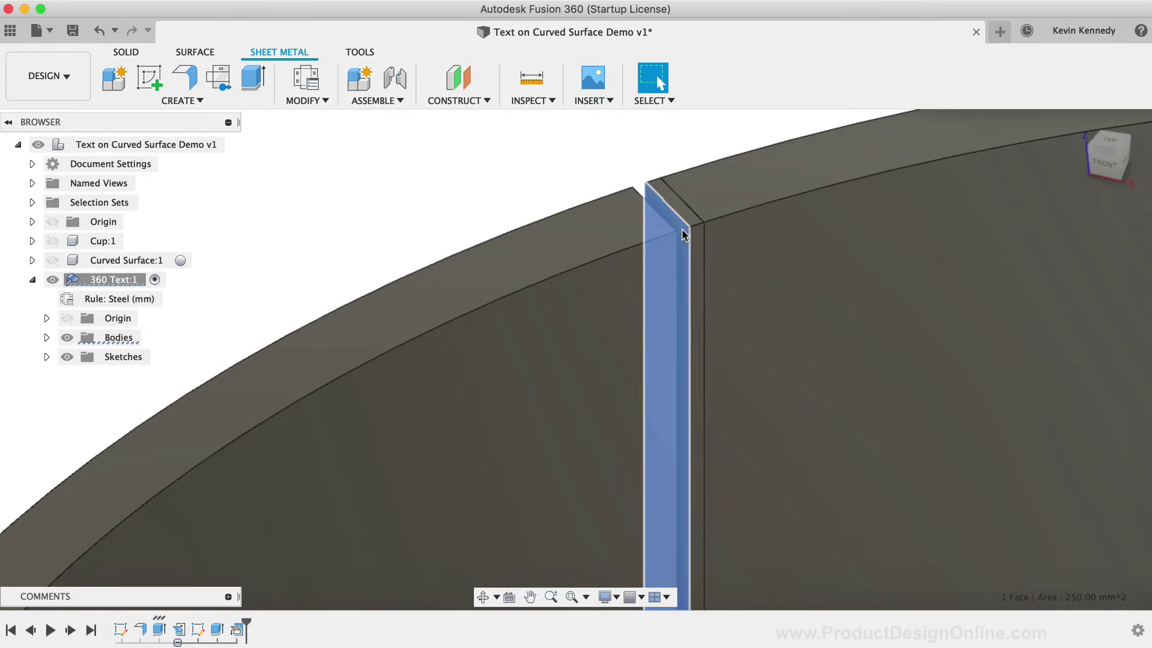
key(e)
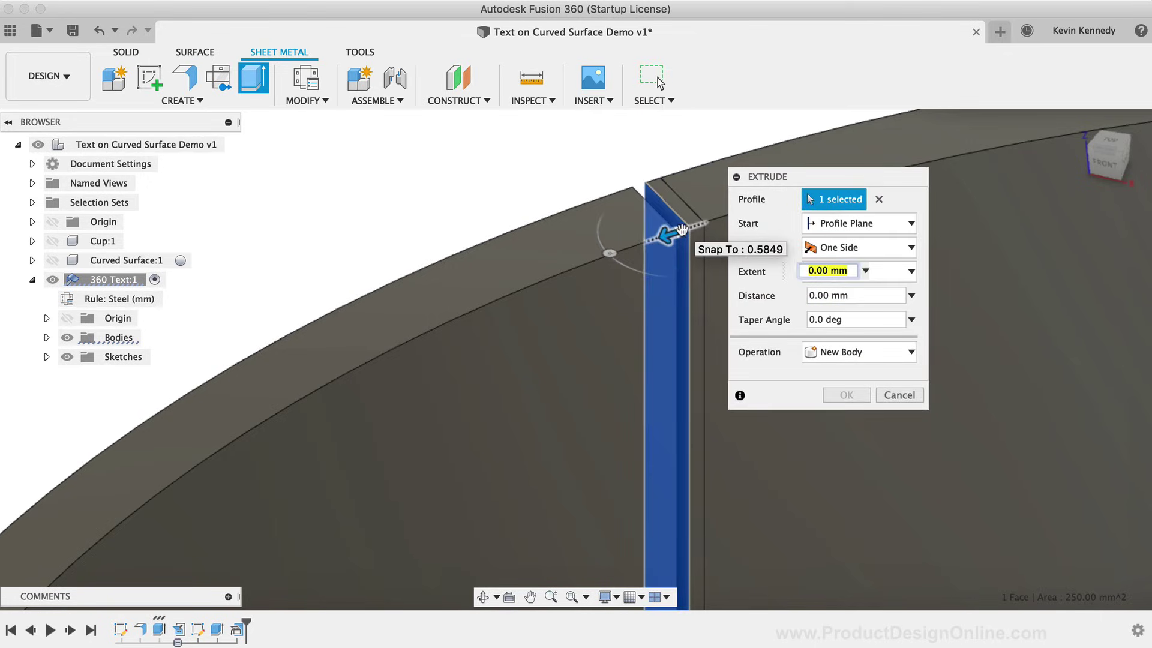
text(.5)
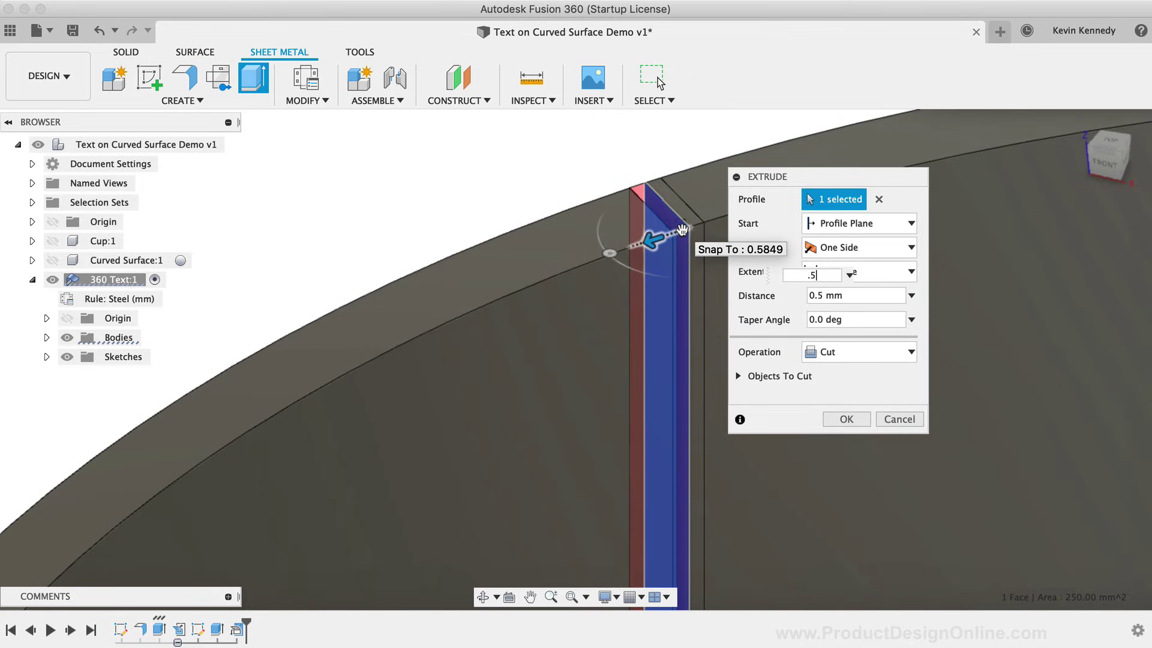
click(858, 352)
click(862, 373)
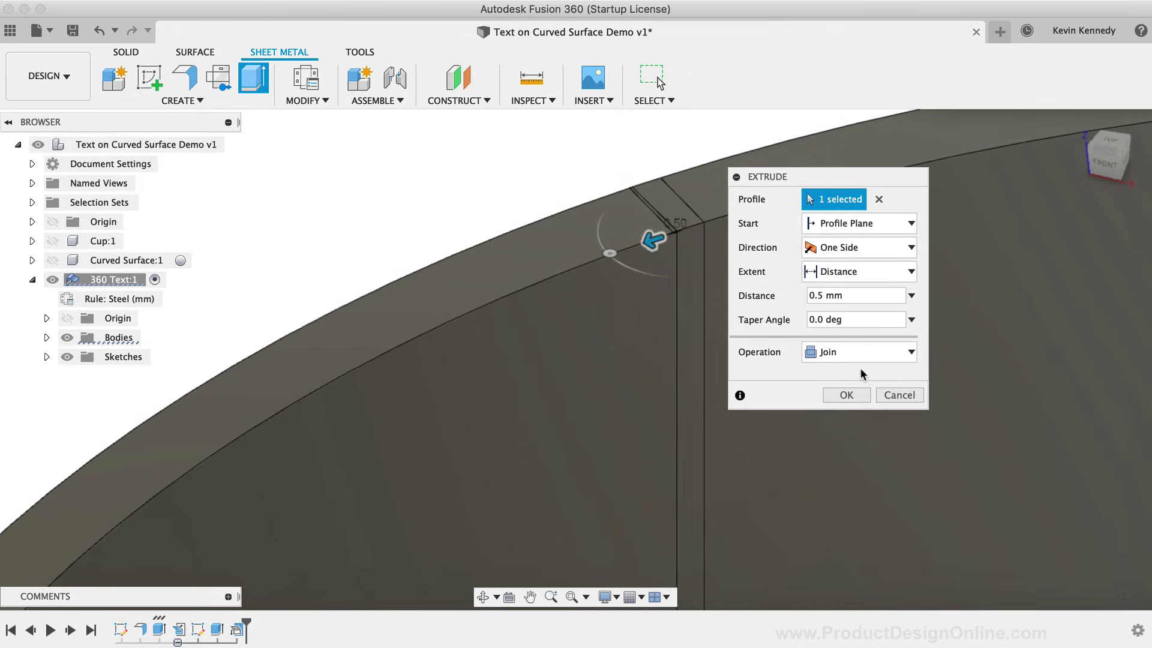
click(843, 396)
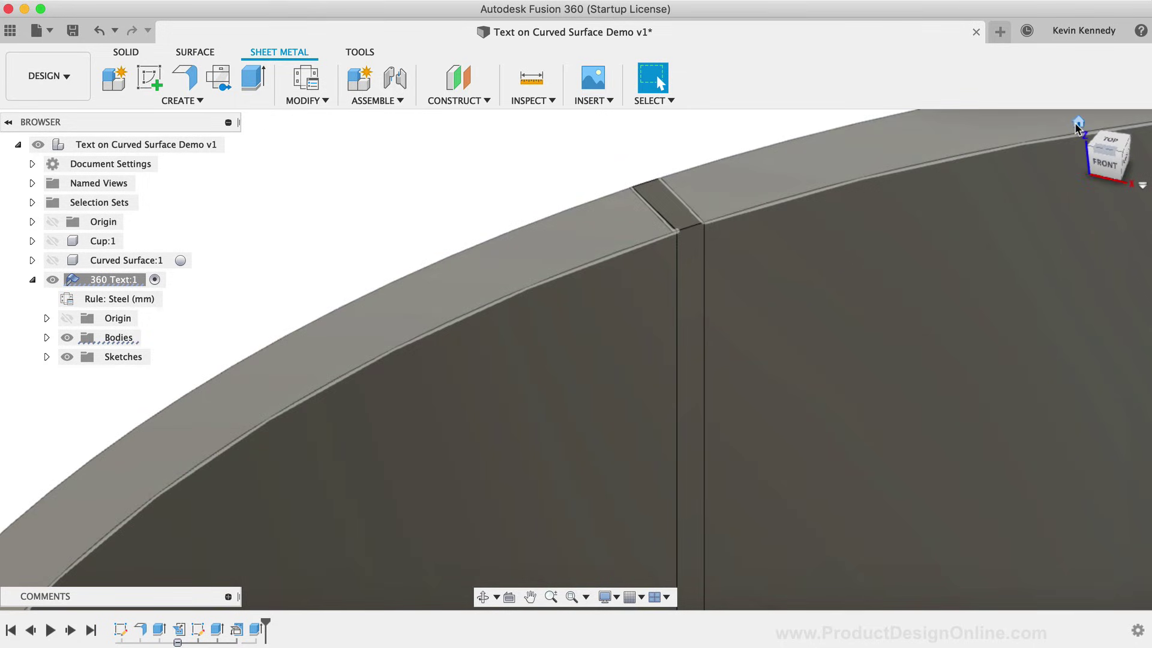
click(1078, 123)
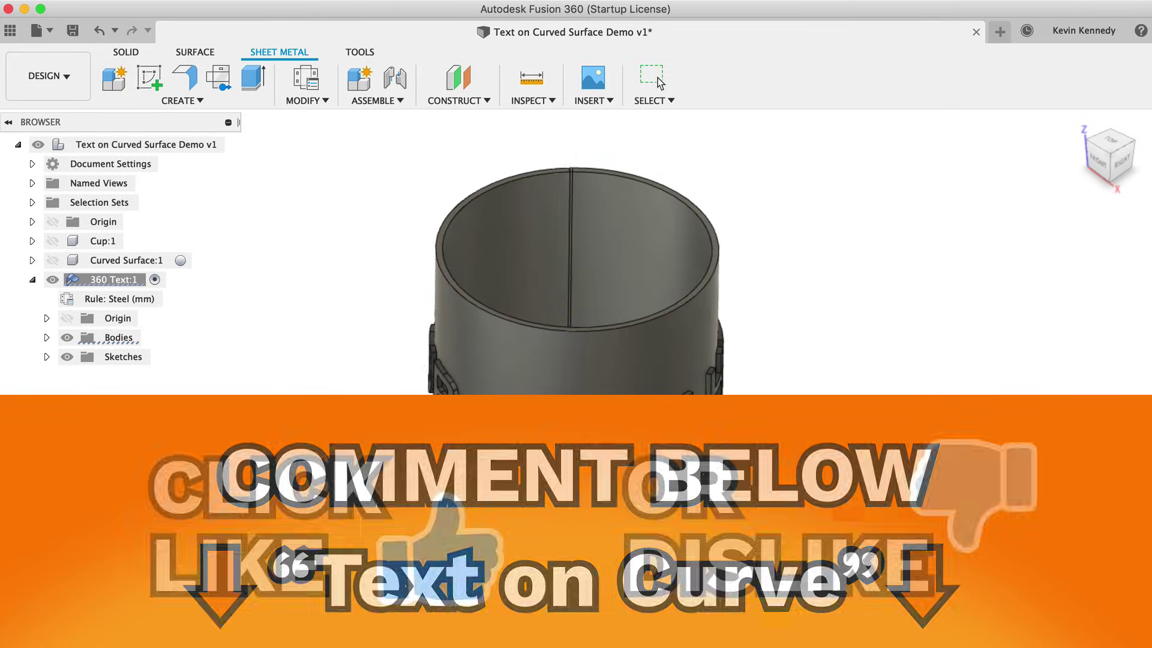
shift+middle_drag(456, 419, 609, 341)
shift+middle_drag(373, 391, 459, 330)
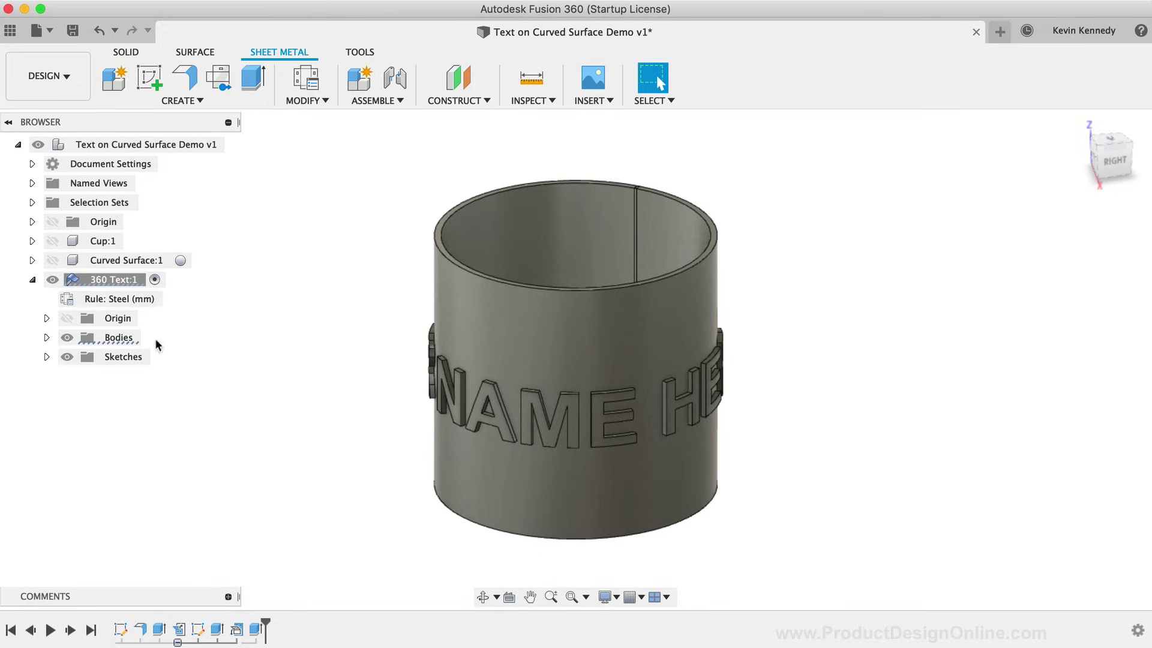
Hide and collapse the 360 Text component.
click(111, 280)
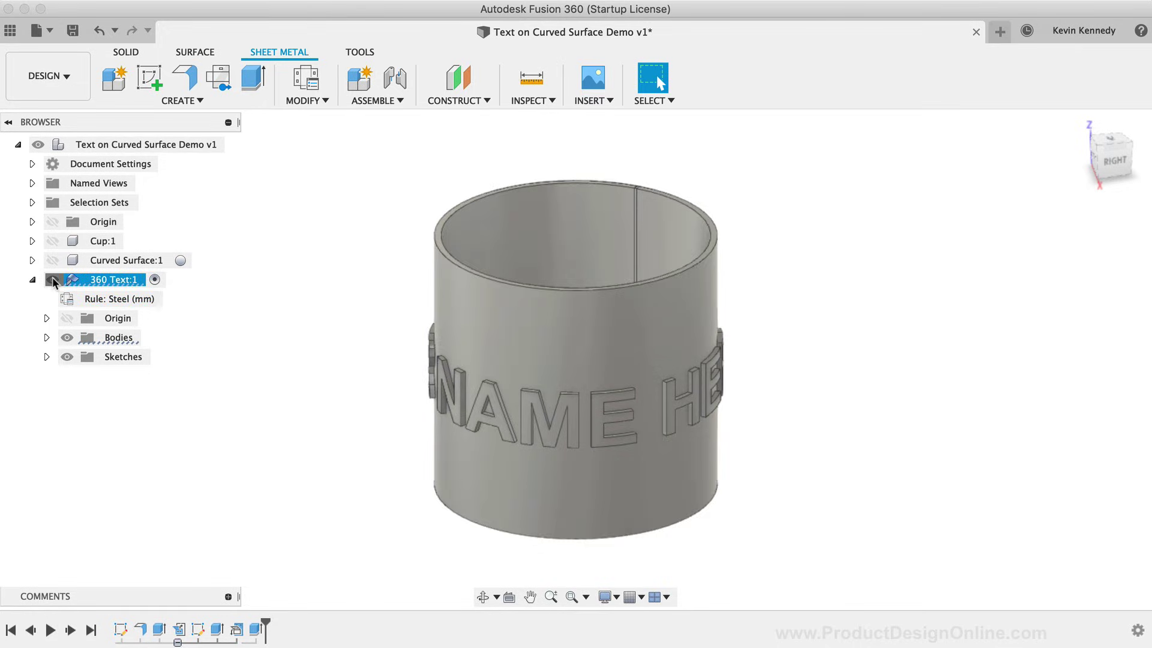
click(53, 280)
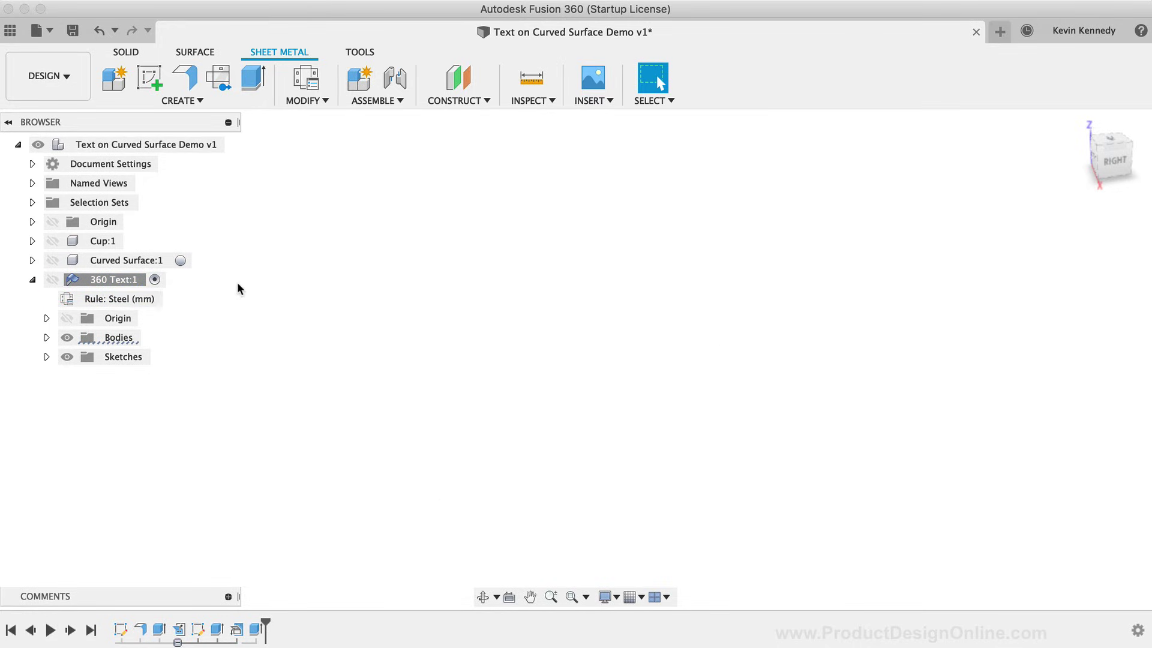
click(33, 280)
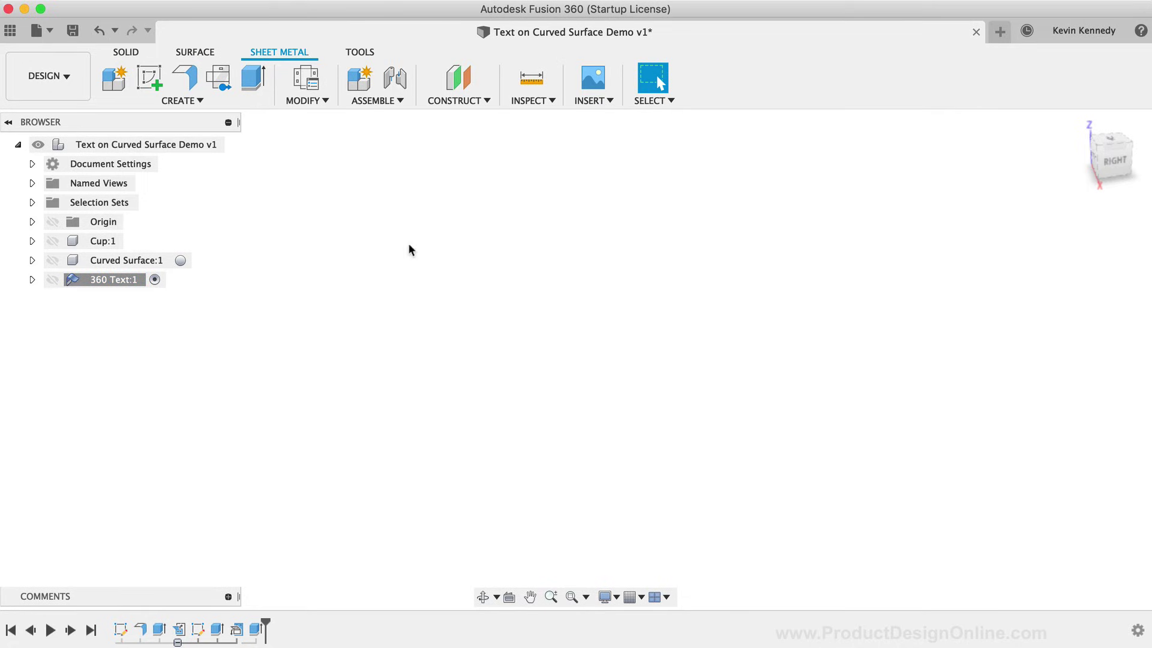
Add a new component named 'Curved Text' under the root and activate it.
right_click(167, 146)
click(198, 176)
double_click(112, 299)
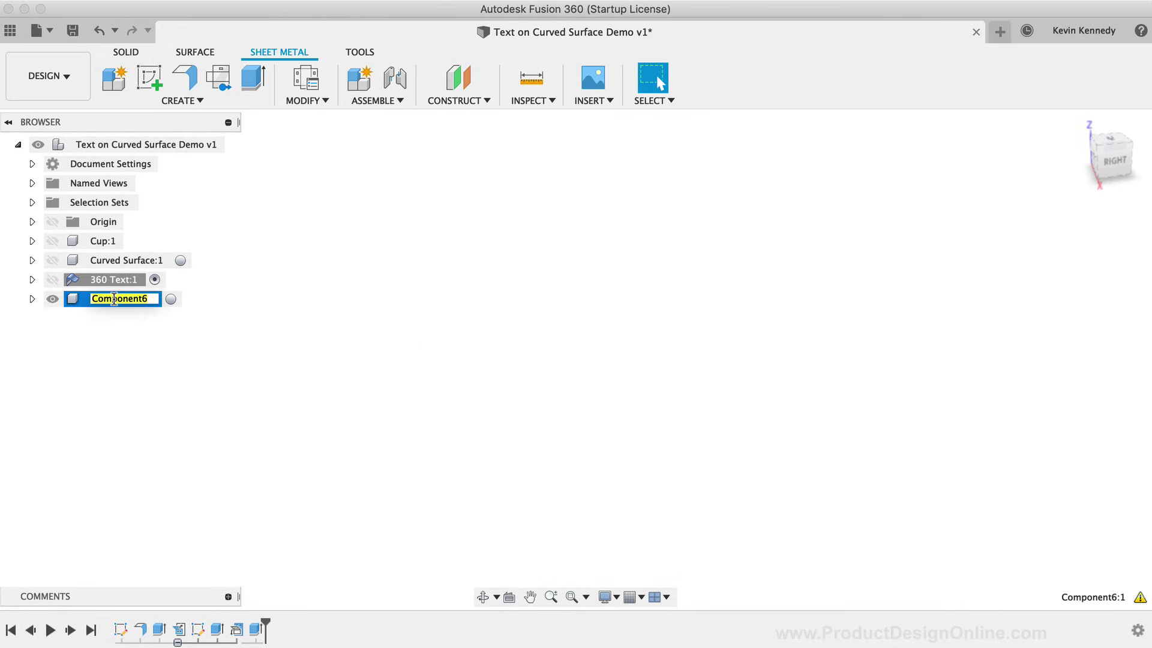
text(Curved Text)
key(Return)
click(168, 298)
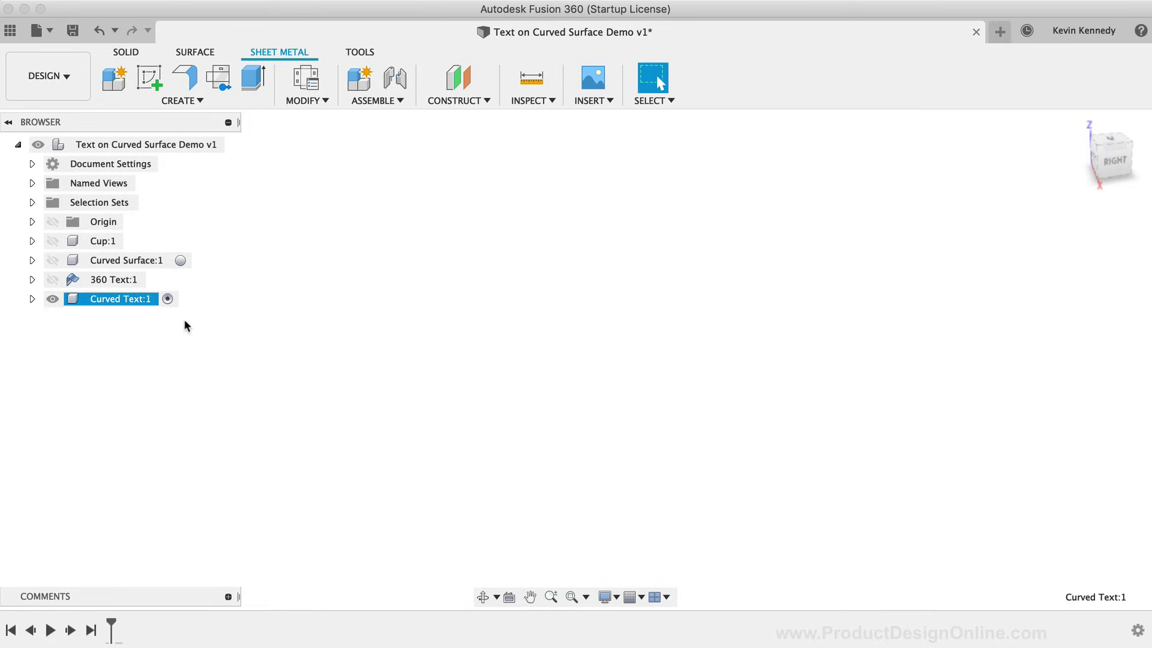
Start a box on the XY ground plane with its first corner at the origin.
click(124, 54)
click(199, 101)
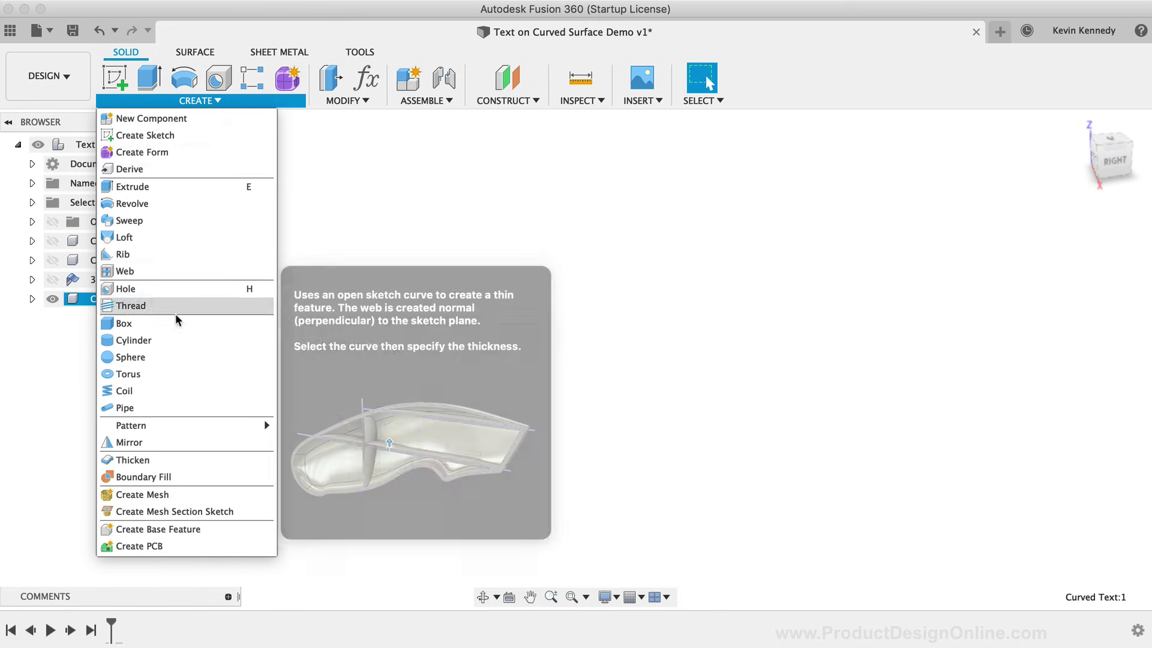
click(129, 323)
click(631, 493)
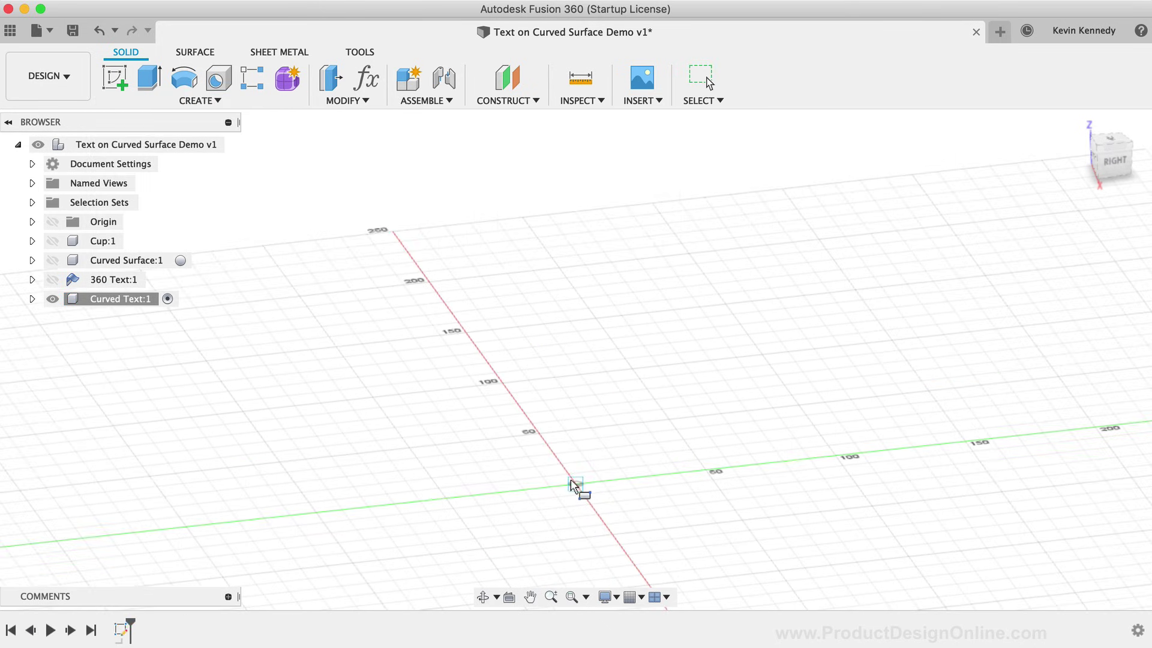
click(576, 484)
Size the box to 200 × 50 mm with a 3 mm height to form the plate.
key(Tab)
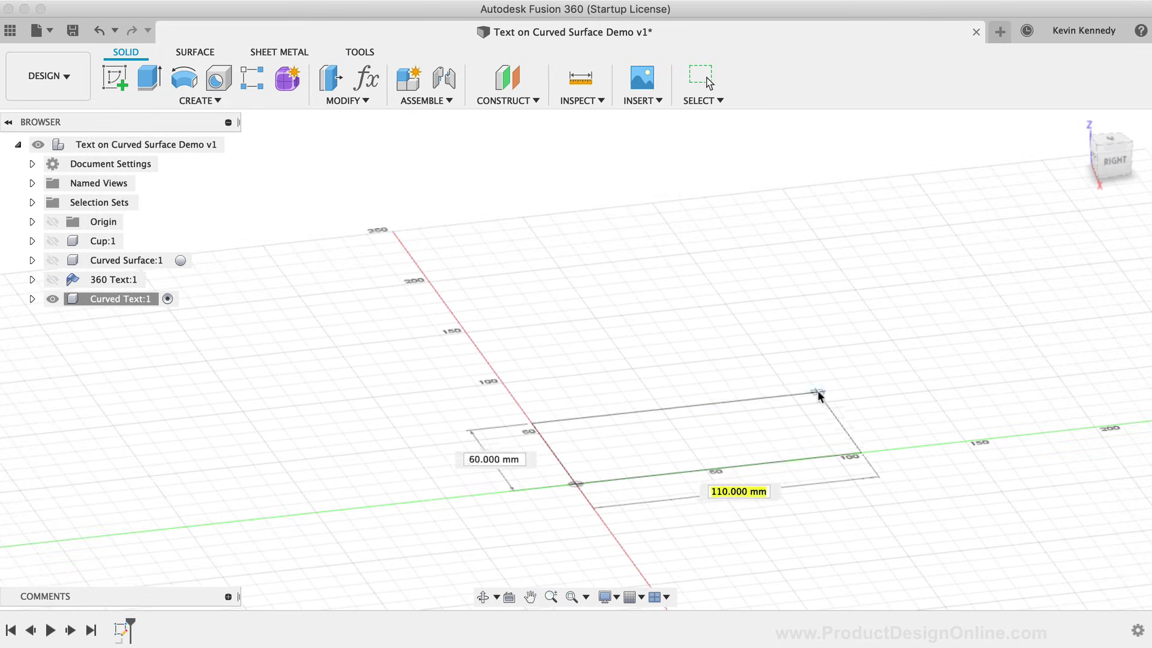
text(200)
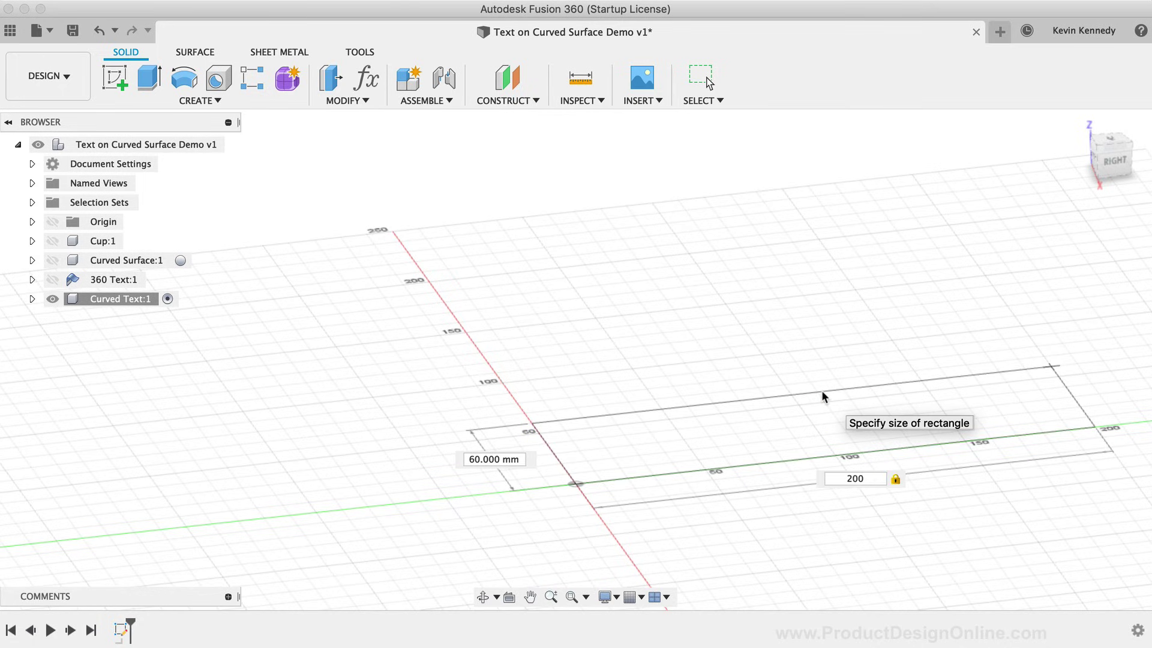
key(Tab)
text(50)
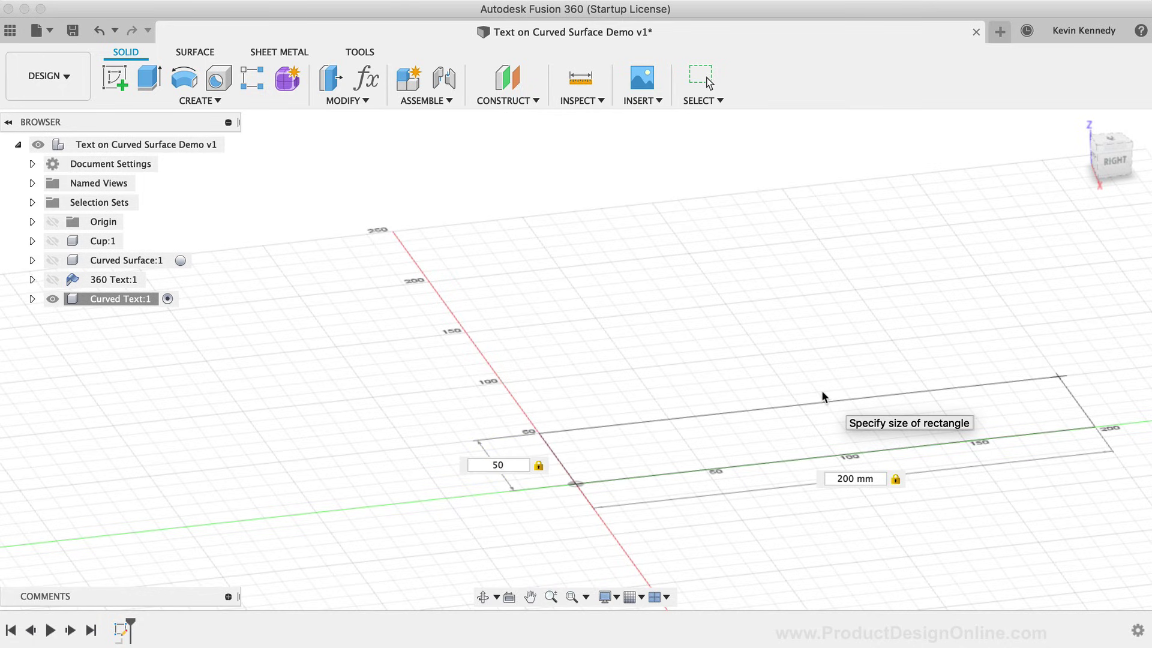
key(Tab)
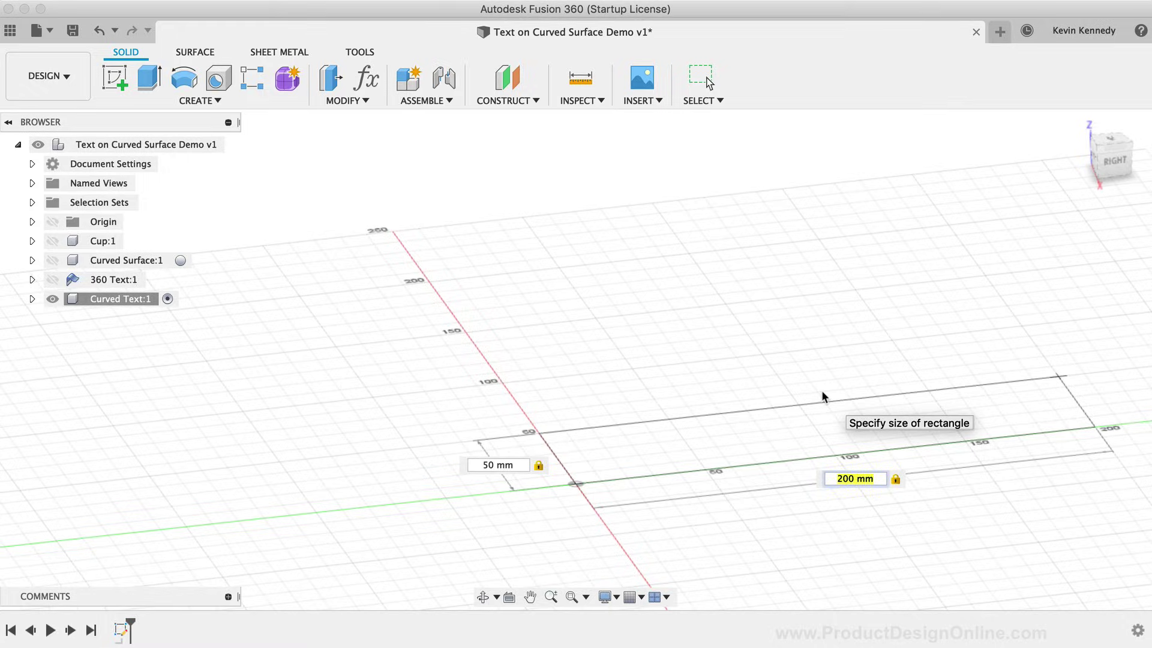
key(Return)
text(3)
key(Return)
scroll(823, 396, right, 10)
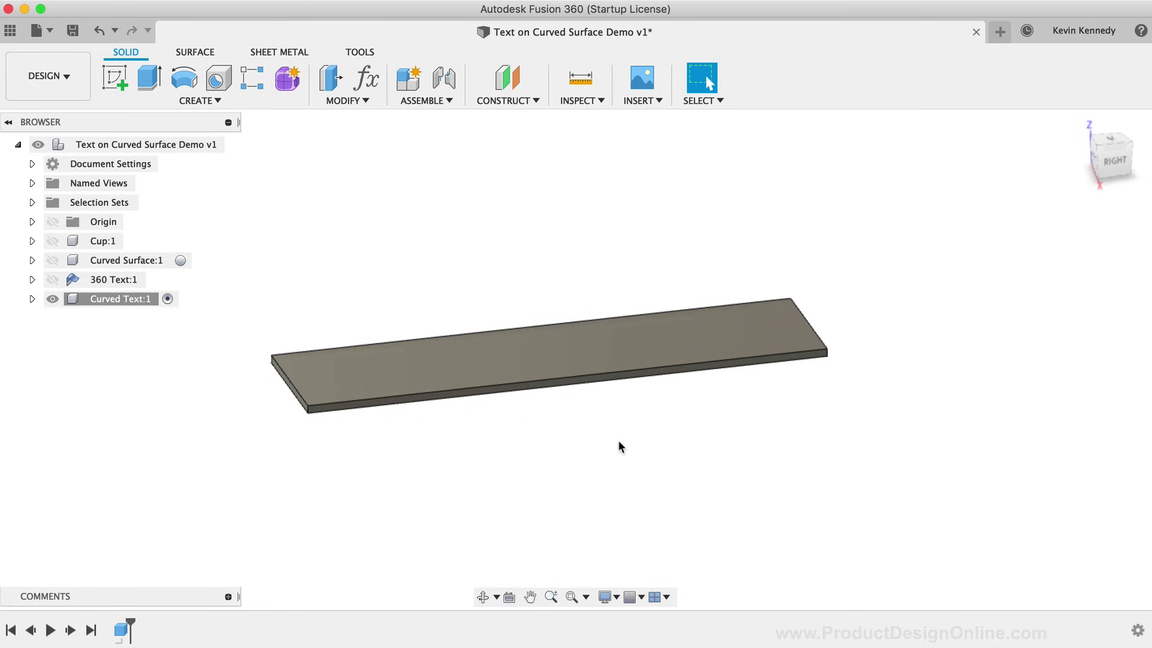
Place 'YOUR NAME HERE' sketch text on the plate's top face, angled along the plate.
text(stext)
click(655, 534)
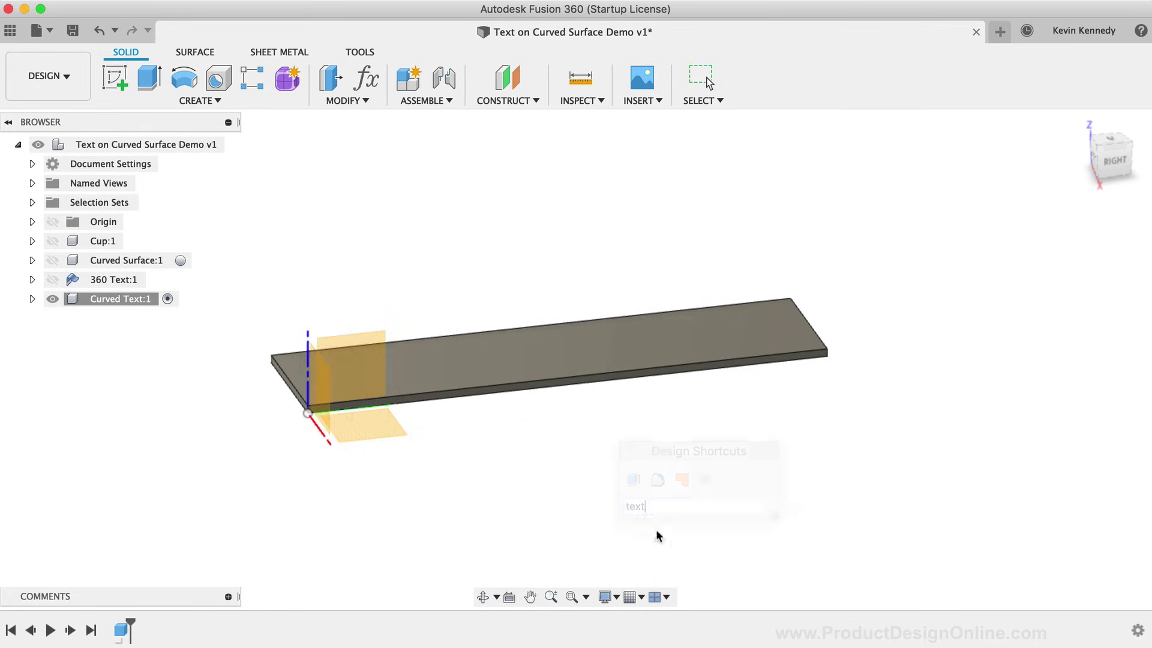
click(458, 337)
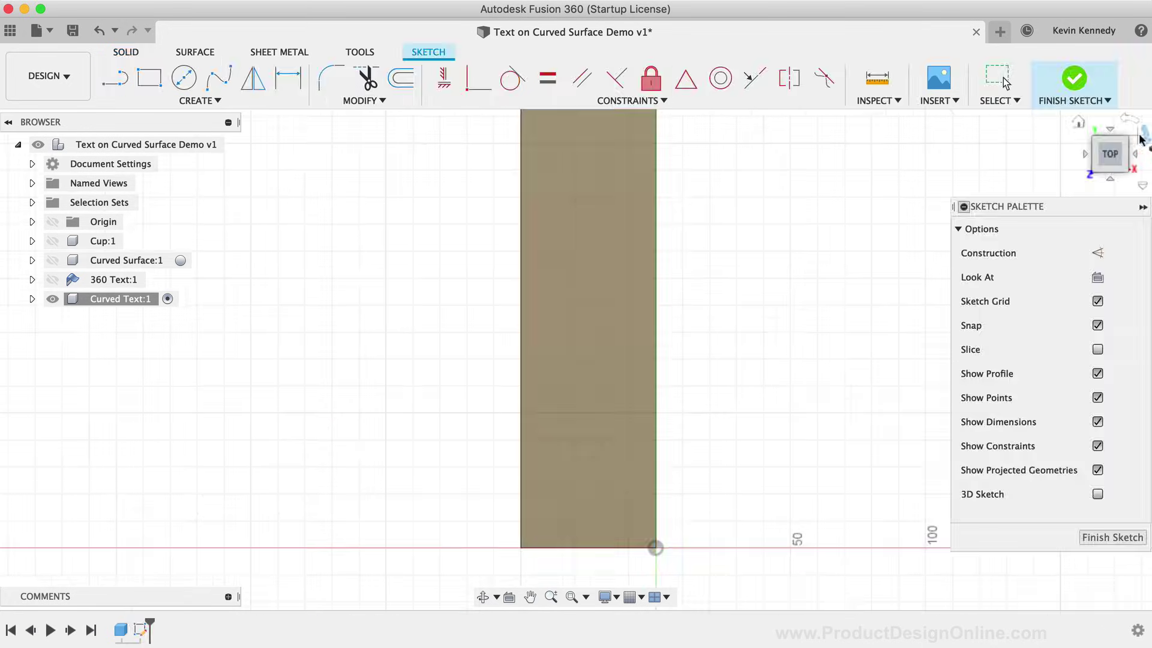
click(1146, 140)
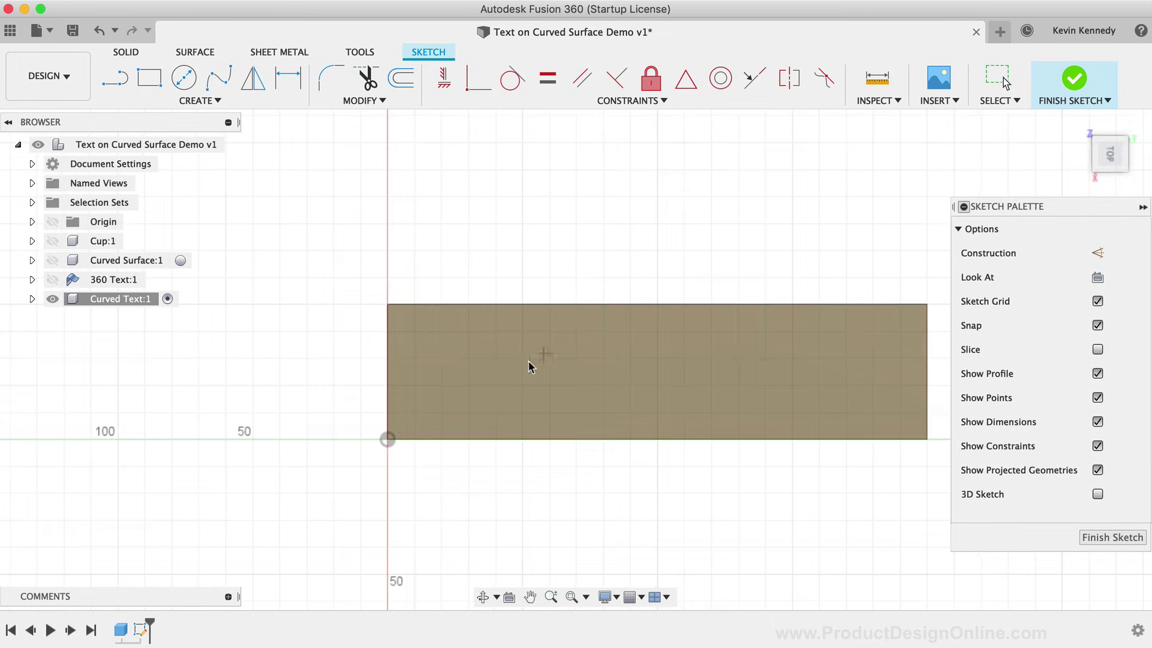
click(414, 411)
text(YOUR NAME HERE)
drag(331, 412, 414, 359)
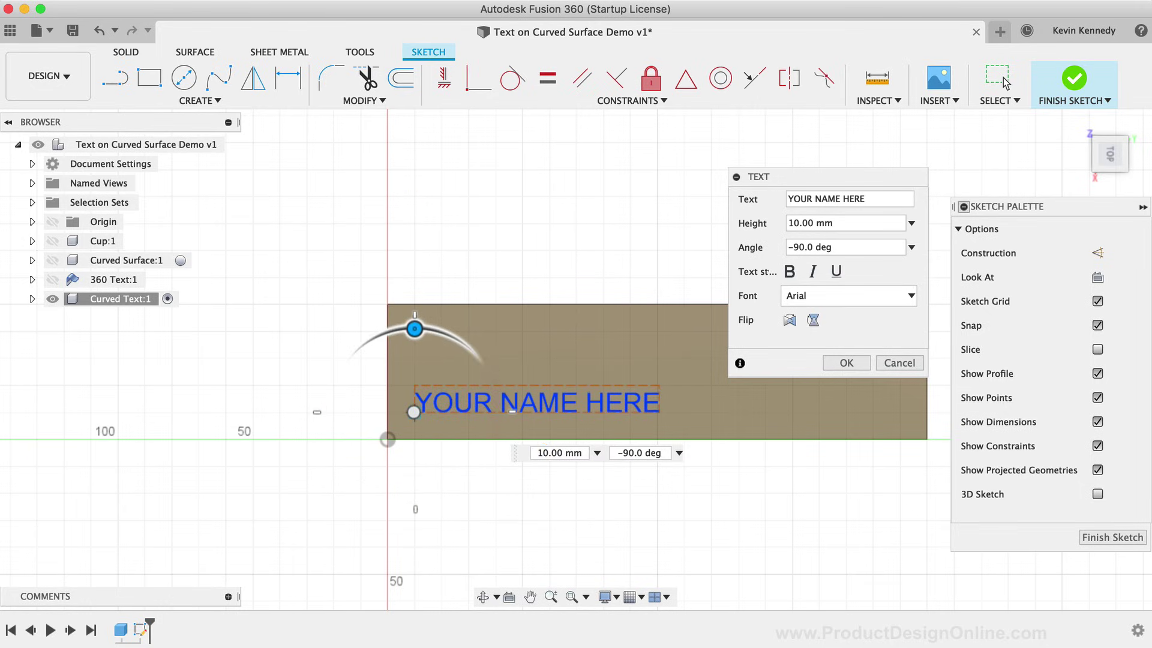
Make the text bold at 20 mm height, shift it onto the plate, and confirm.
click(789, 271)
double_click(793, 223)
text(20)
drag(284, 412, 278, 396)
click(846, 363)
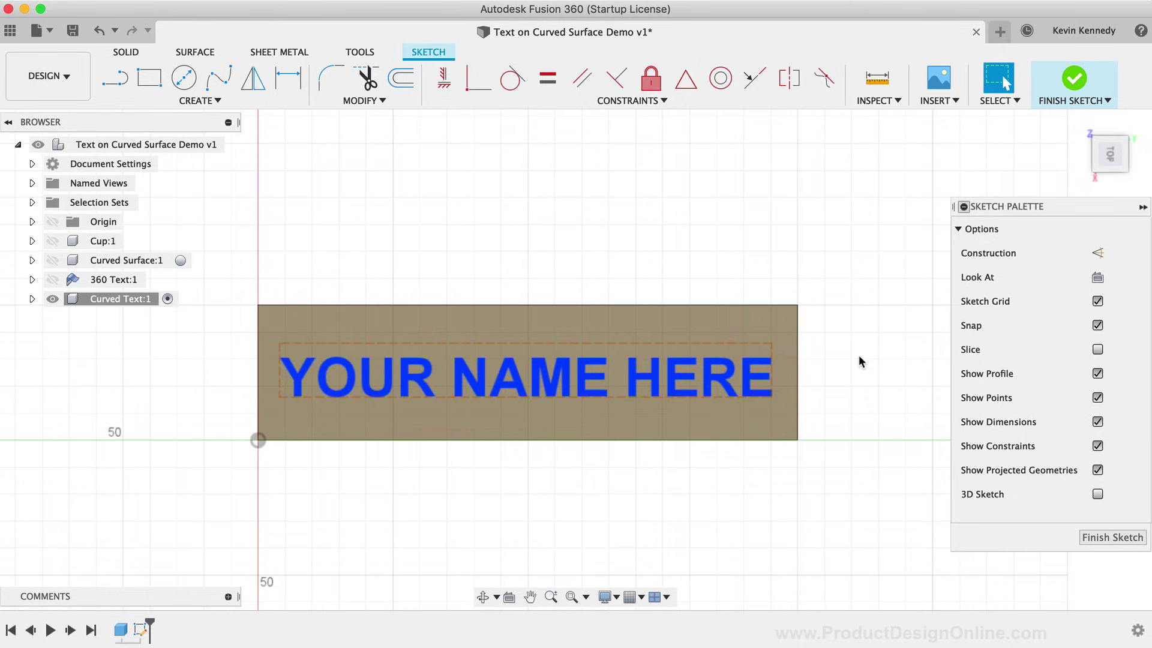
Finish the text sketch and start a 3-point arc sketch on the vertical front plane.
click(1074, 81)
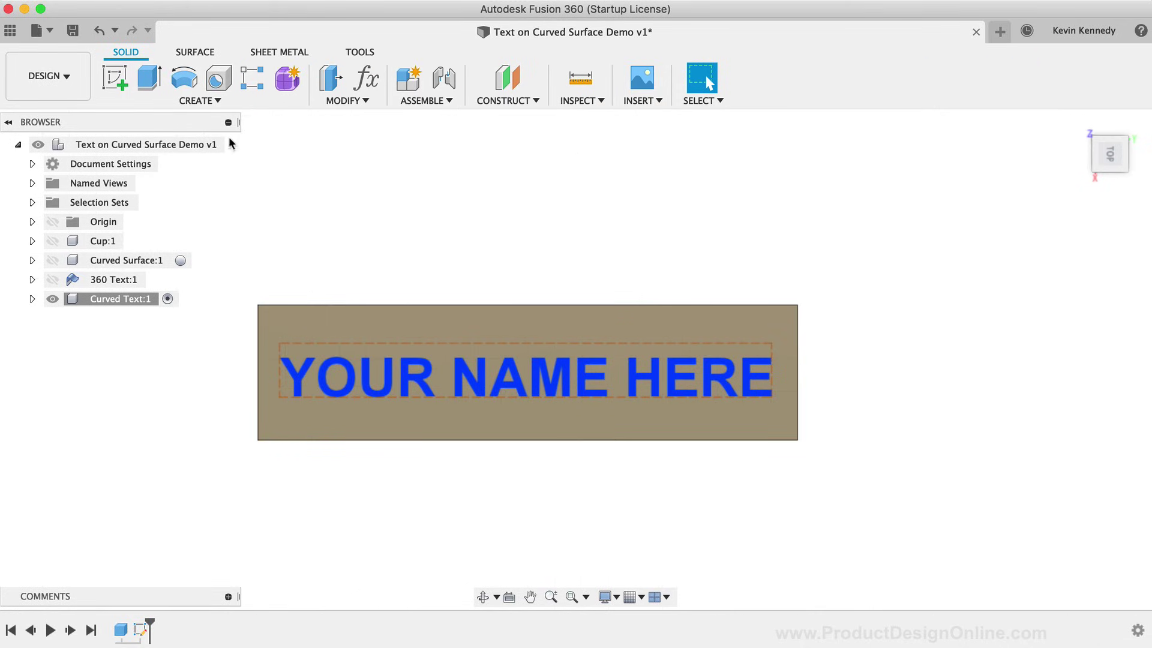
click(200, 100)
click(427, 228)
text(sarc)
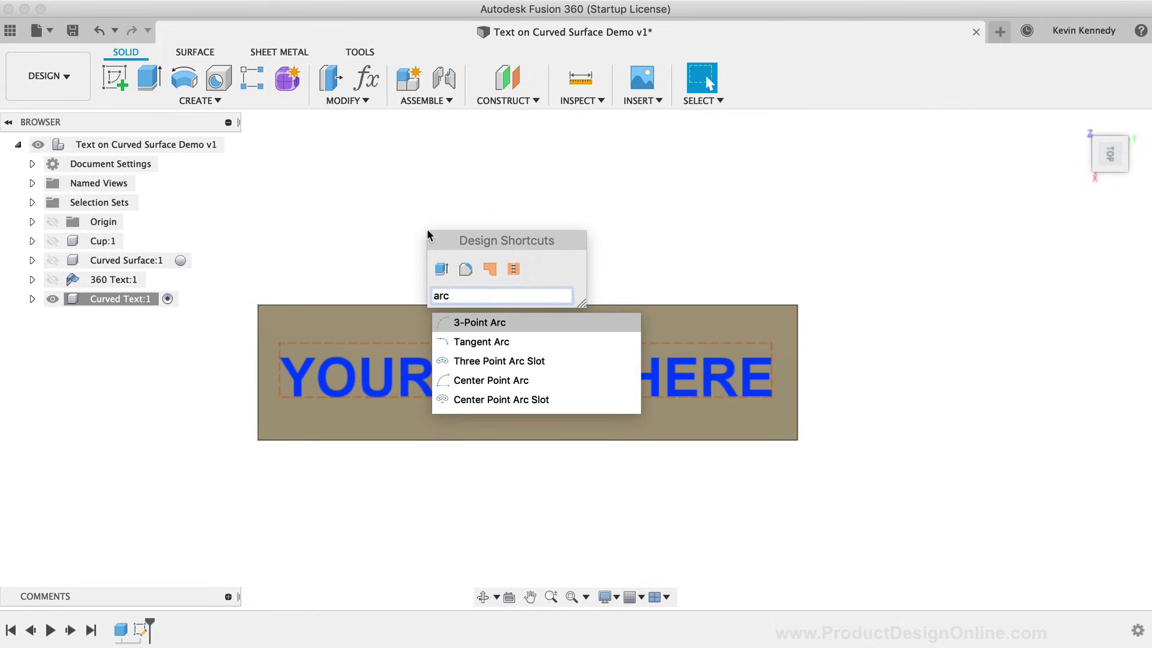
key(Return)
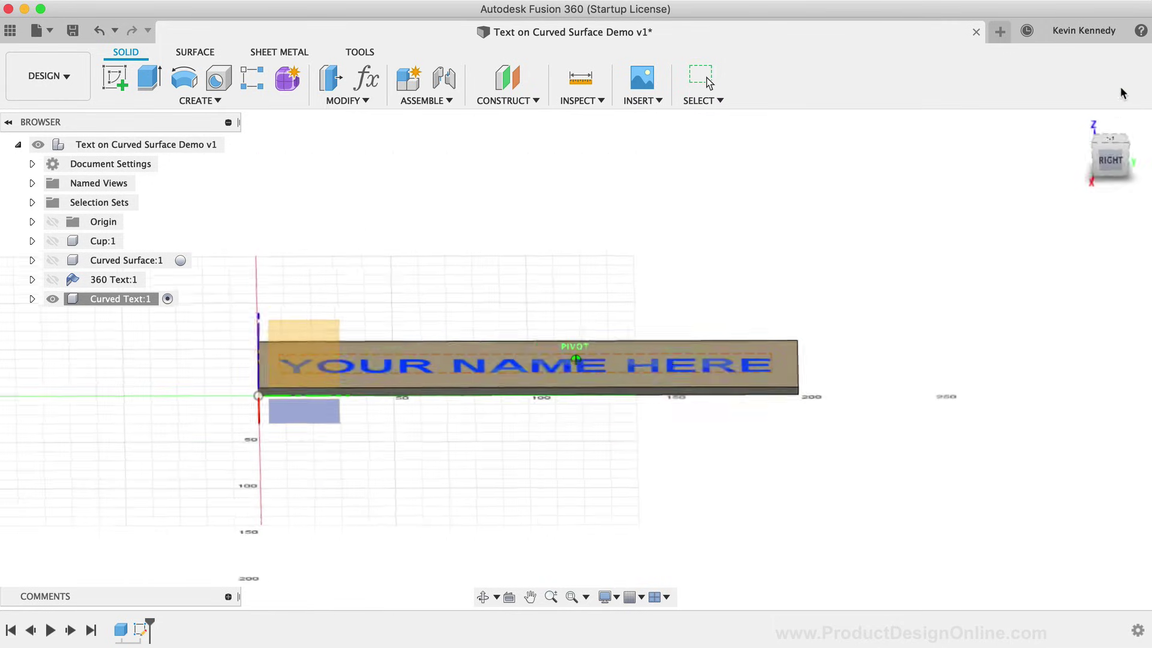
click(364, 466)
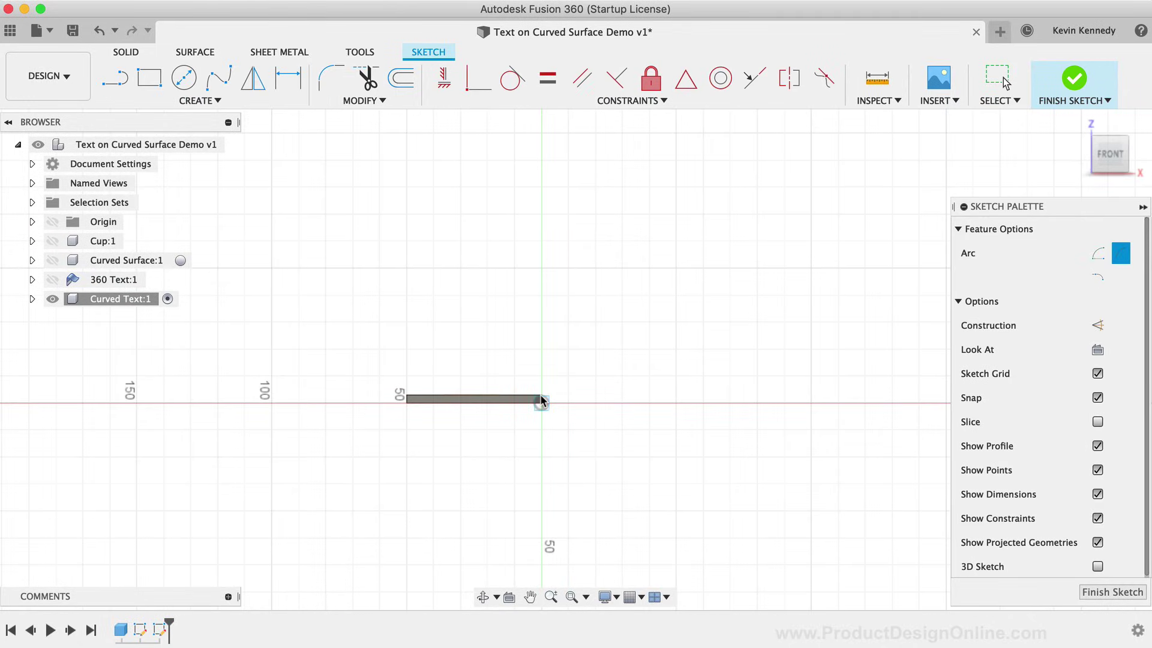
Draw an arc curving upward from the plate's end corner and finish the sketch.
scroll(541, 401, up, 5)
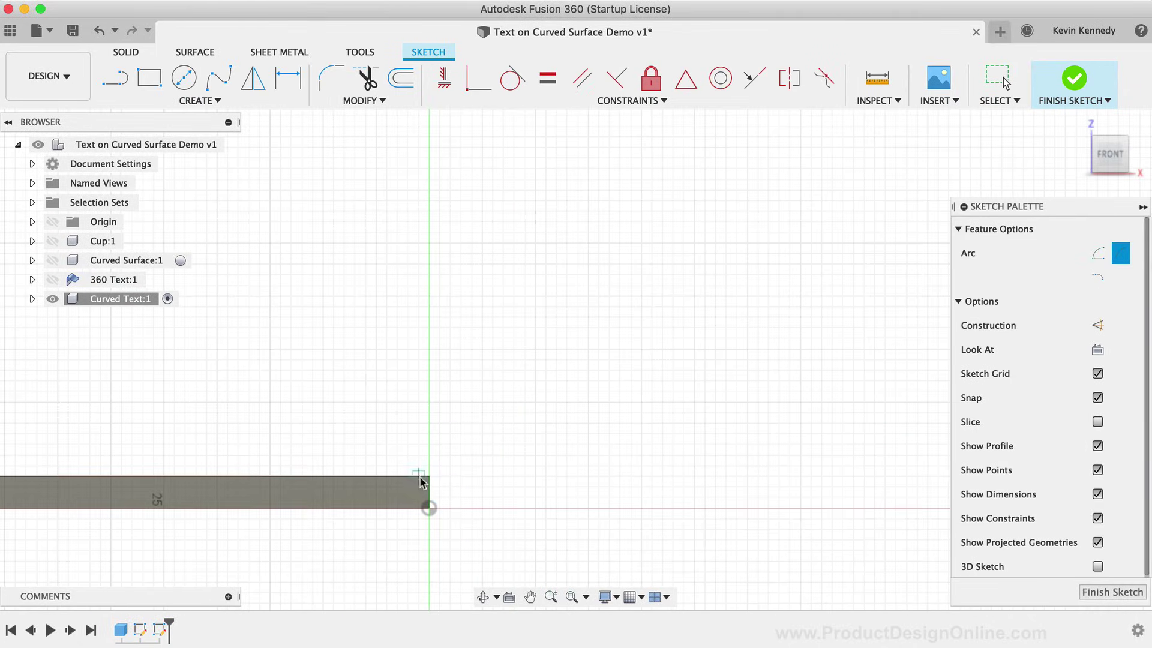
click(427, 477)
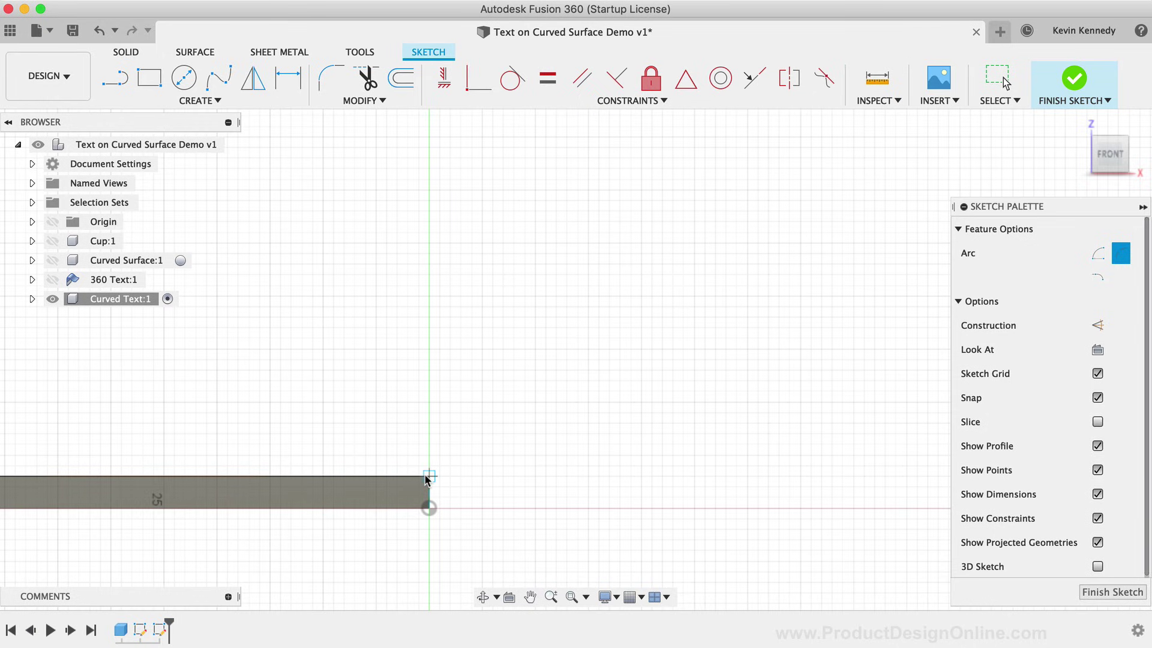
click(564, 308)
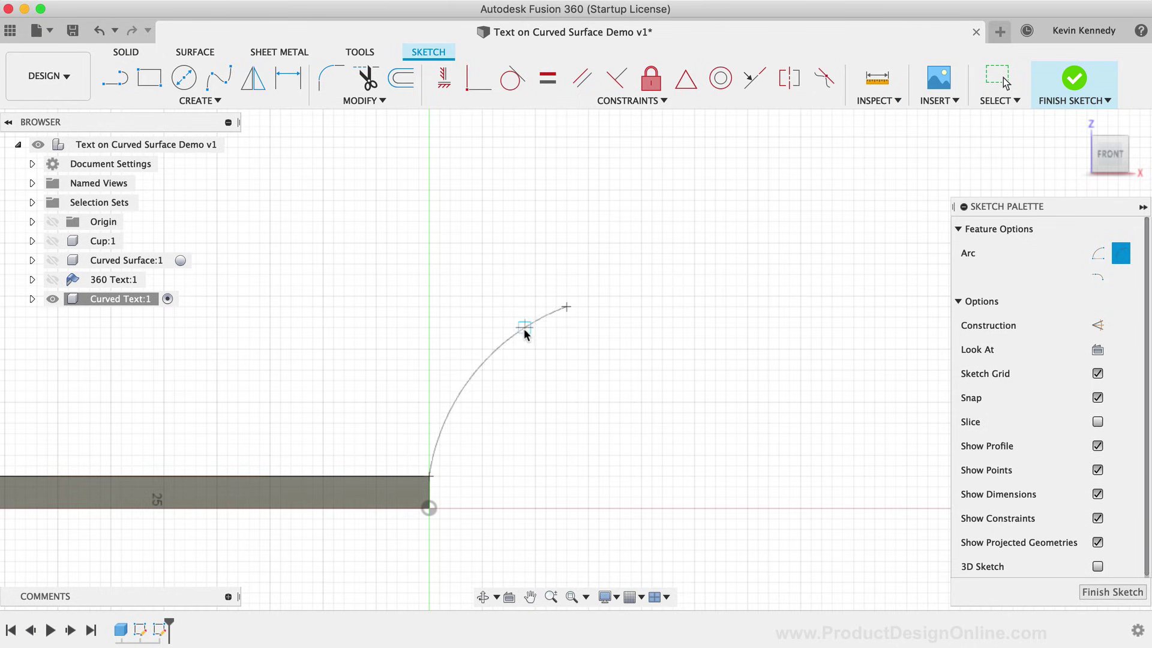
click(495, 344)
key(Escape)
scroll(731, 243, down, 3)
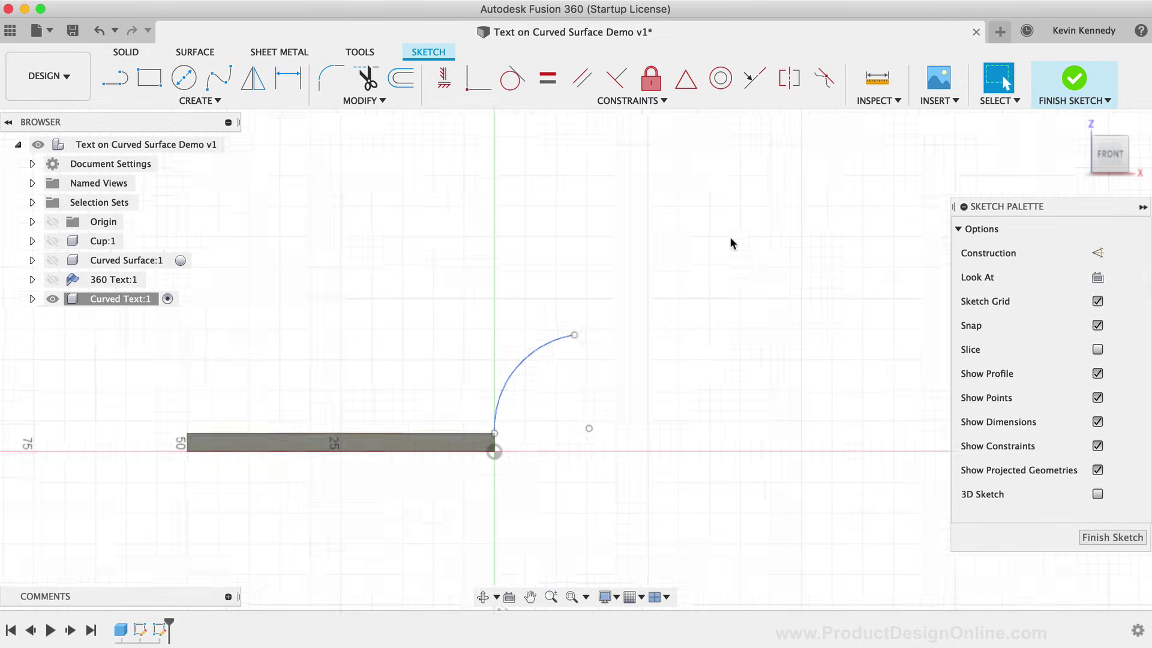
scroll(731, 243, down, 2)
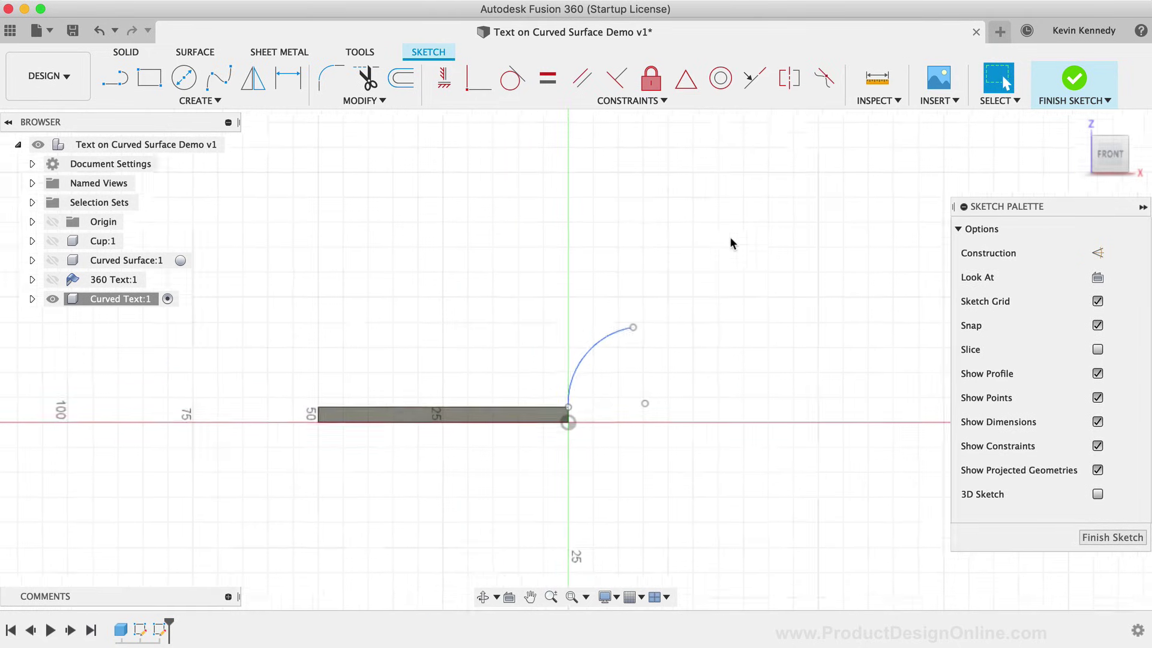
click(1074, 84)
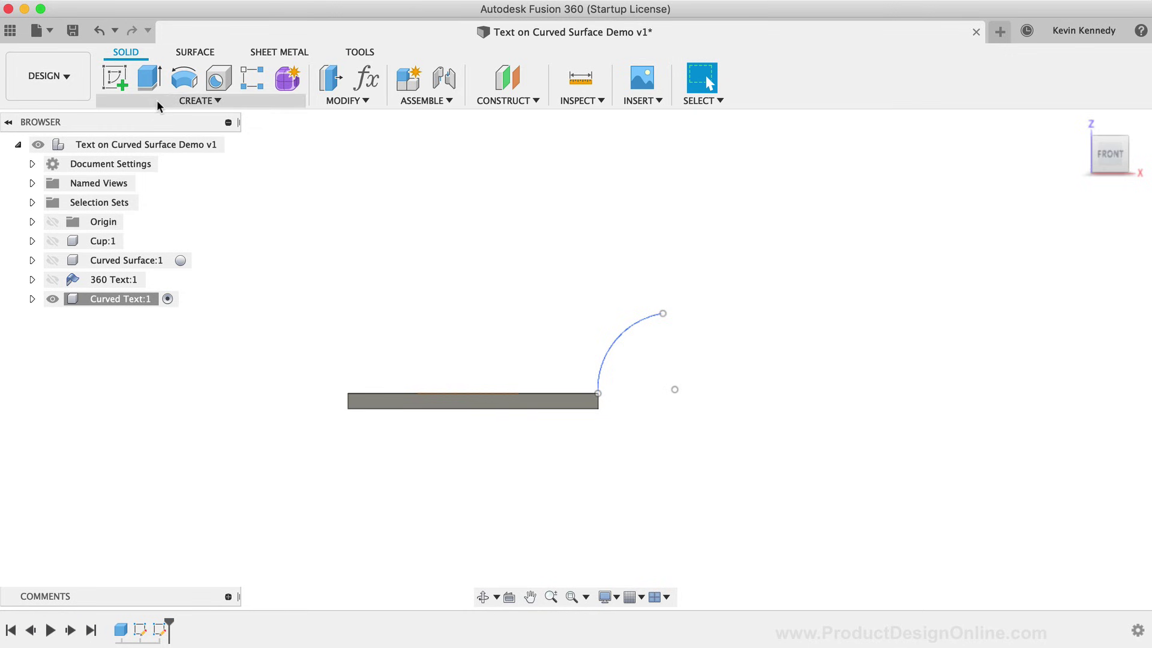
Sweep the text profile along the arc path, shortening the distance to about 0.466.
click(158, 104)
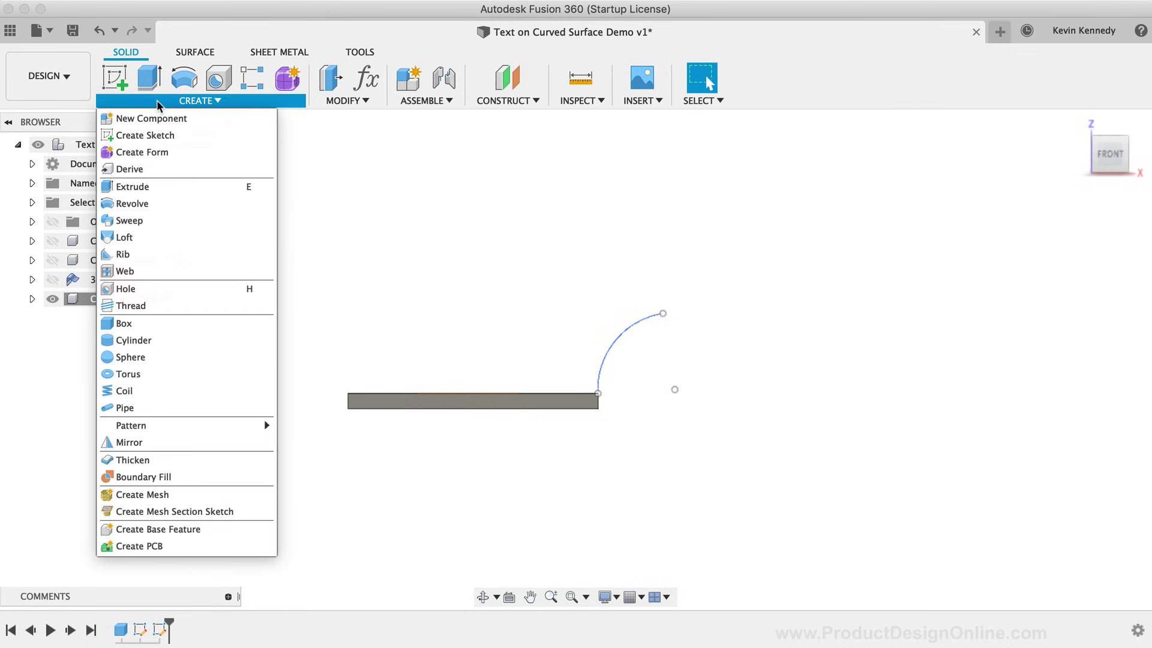
click(150, 220)
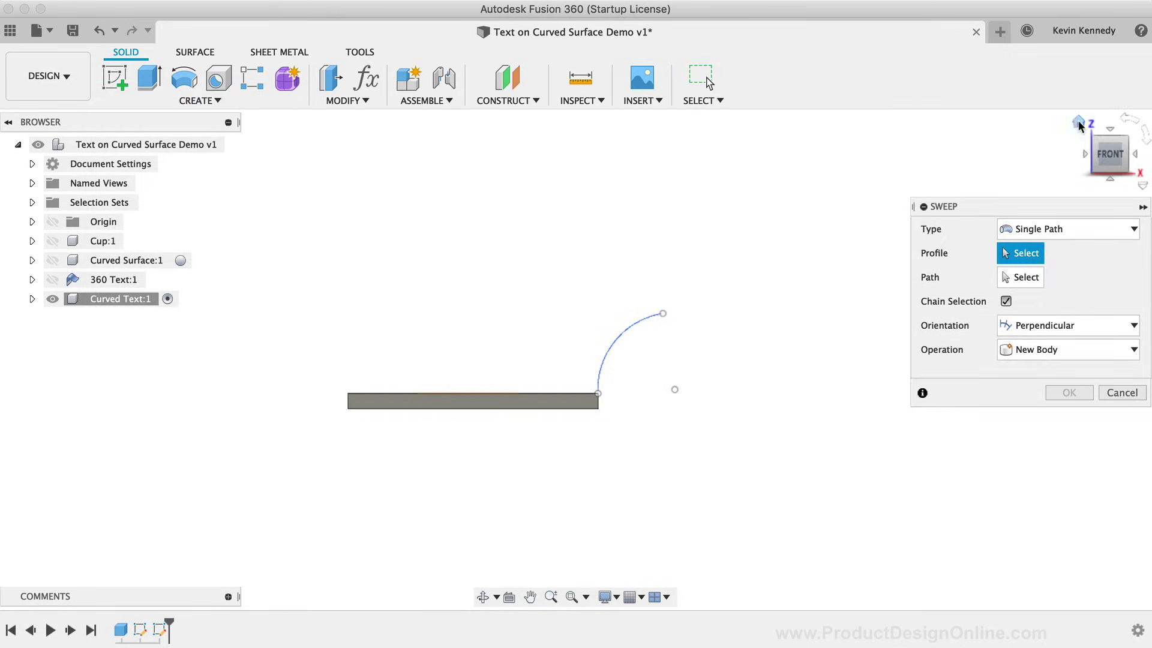
click(1078, 123)
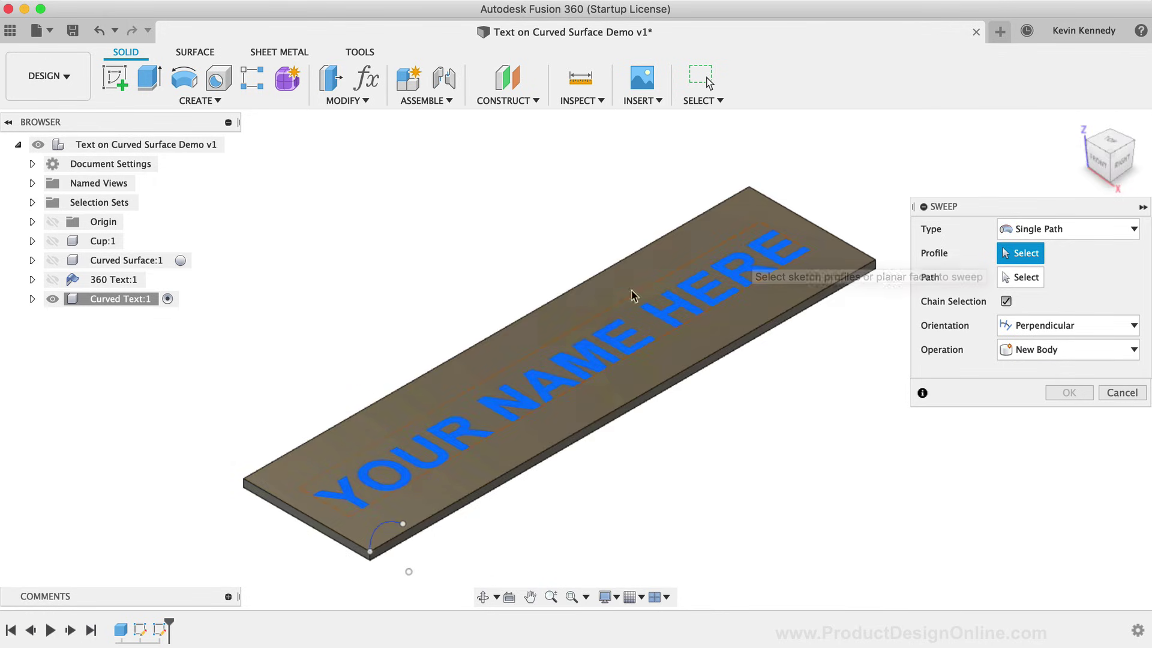
click(591, 353)
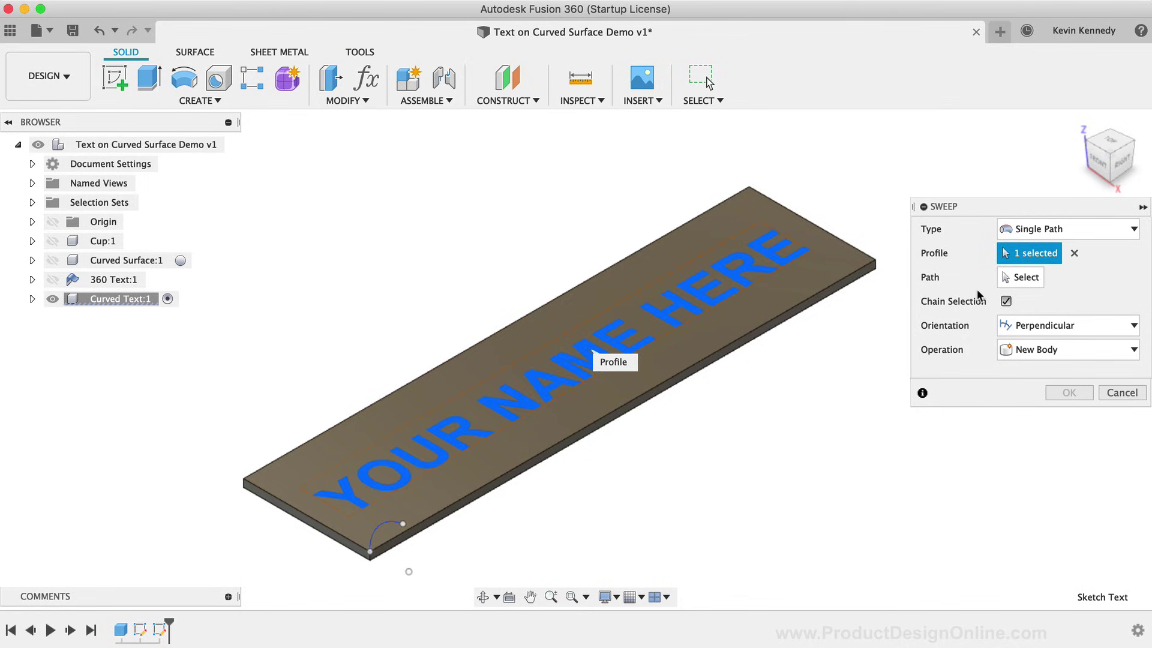
click(1019, 277)
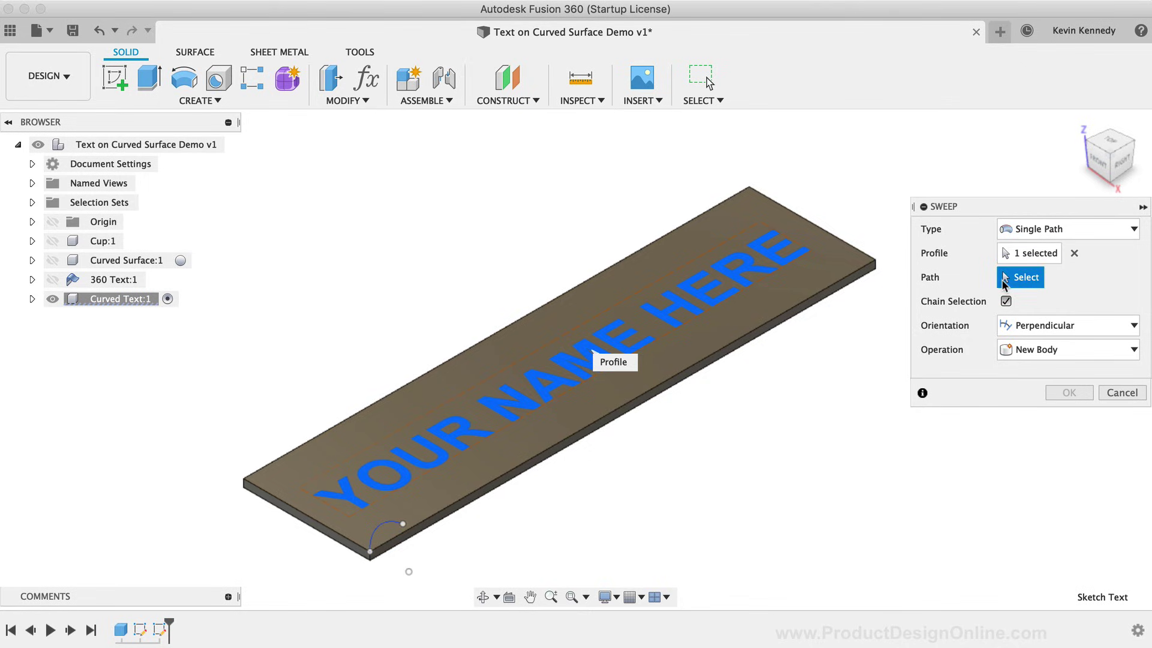
click(372, 537)
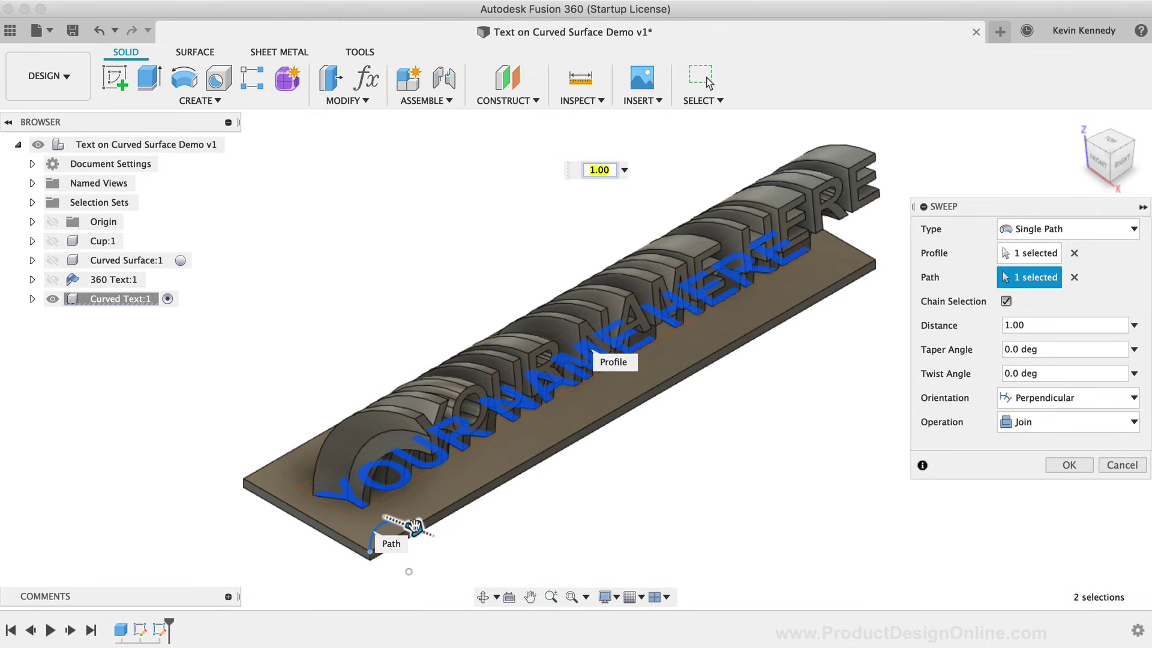
mouse_move(414, 527)
shift+middle_down()
mouse_move(414, 456)
mouse_move(474, 449)
shift+middle_up()
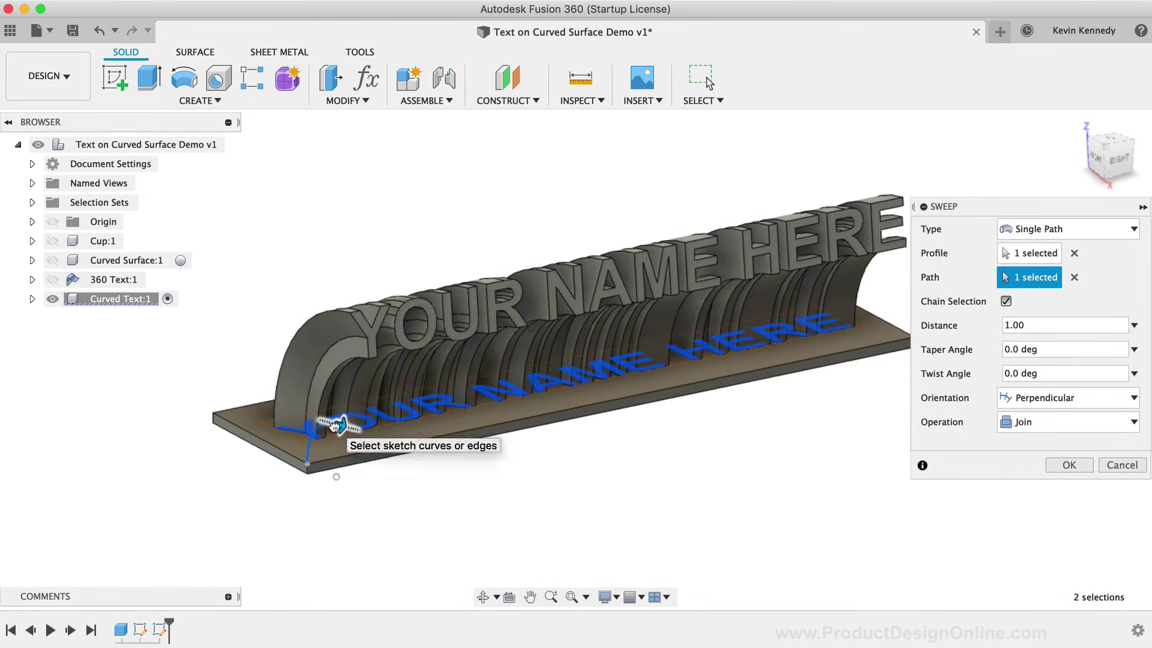
drag(333, 435, 319, 435)
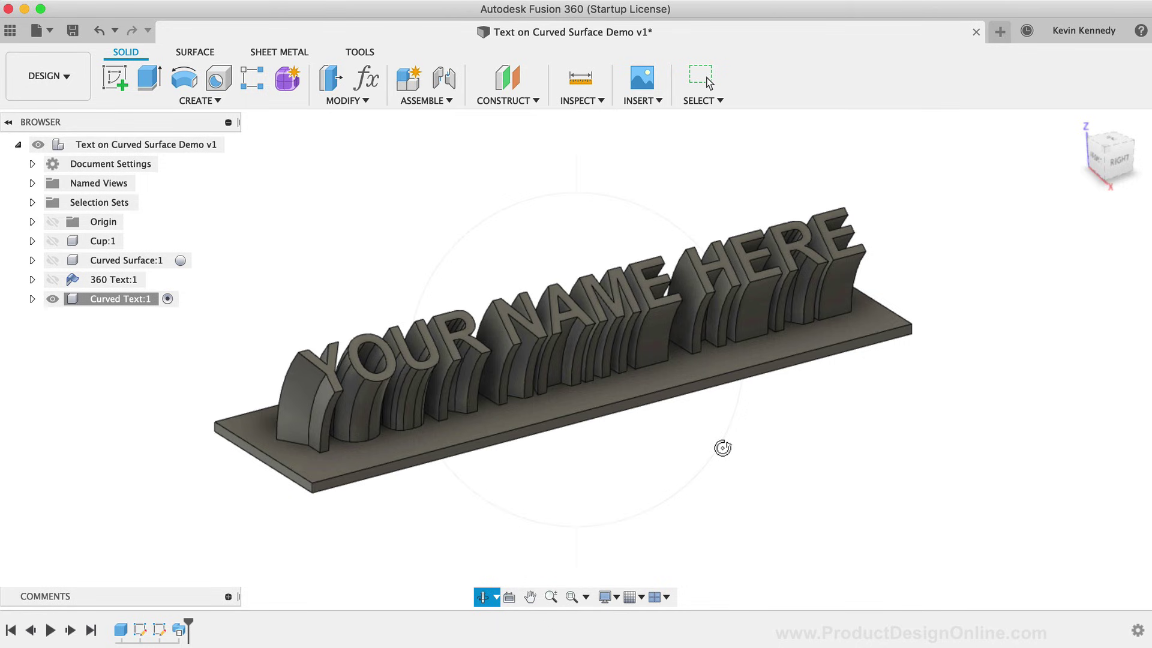
Orbit around the nameplate to inspect the upward-curving 'YOUR NAME HERE' letters.
shift+middle_drag(727, 442, 147, 414)
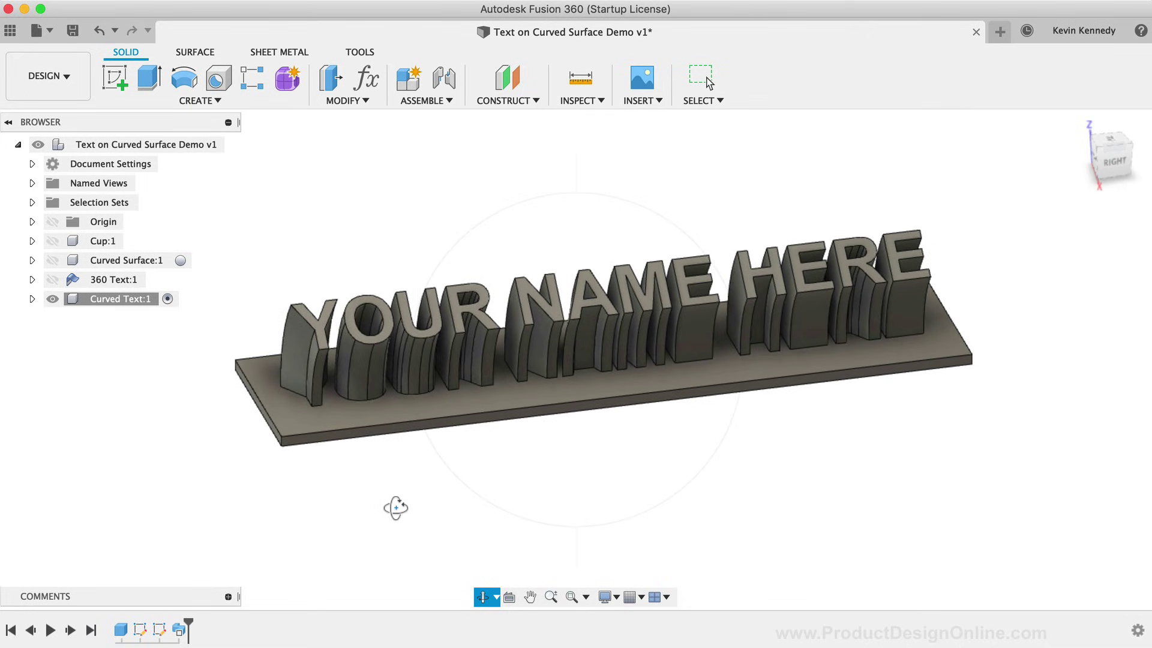
key(Escape)
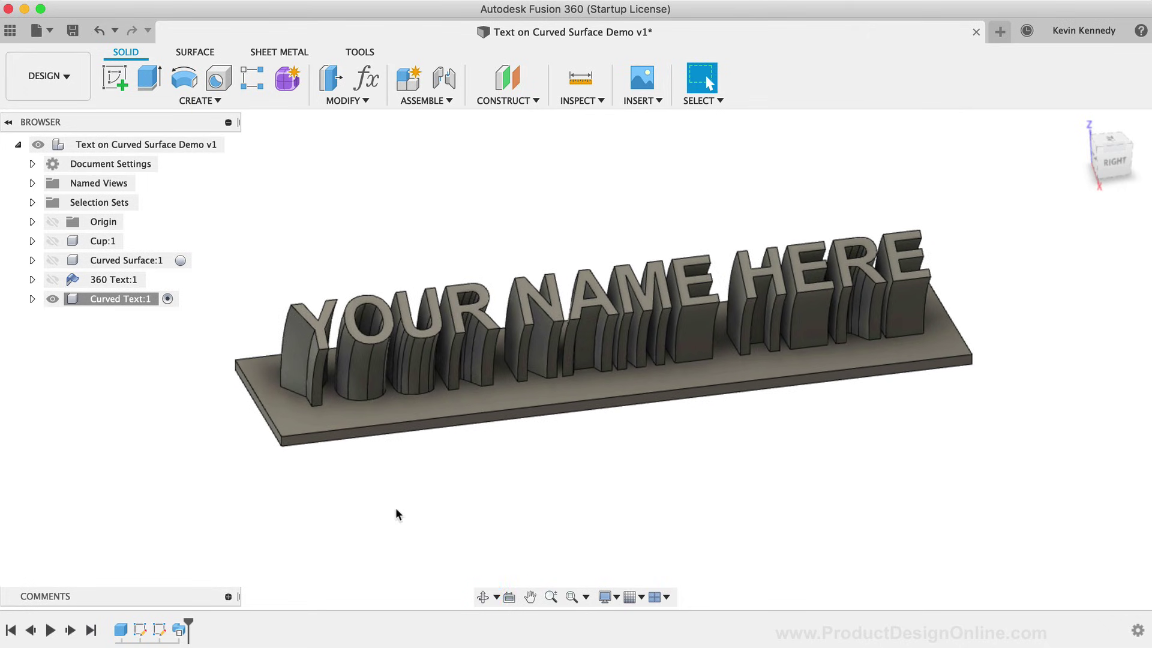